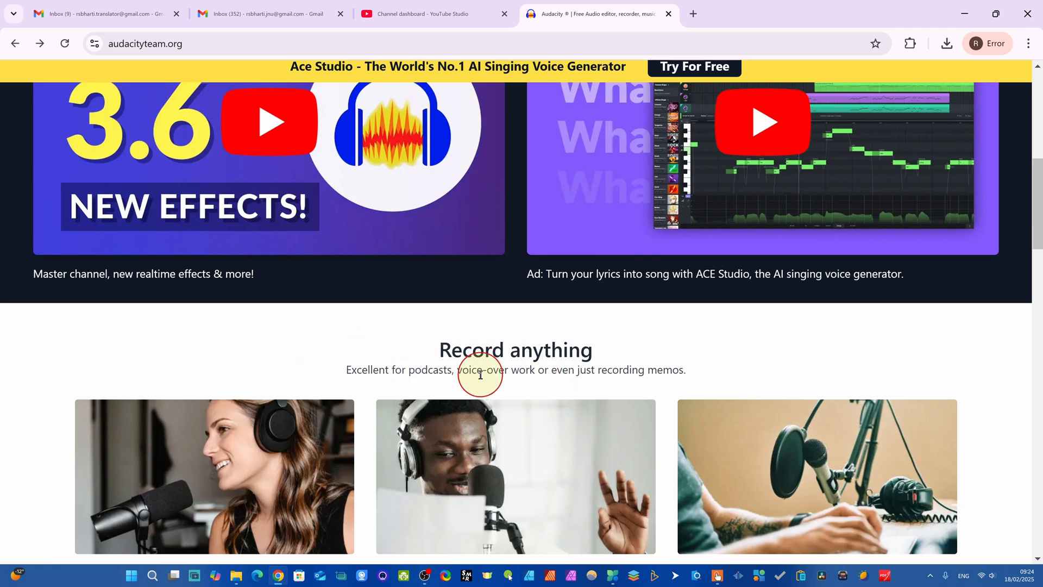
# - Look through the Audacity homepage, including its feature overview, blog posts and popular FAQ answers
pyautogui.scroll(-5, 483, 387)
pyautogui.scroll(-3, 583, 393)
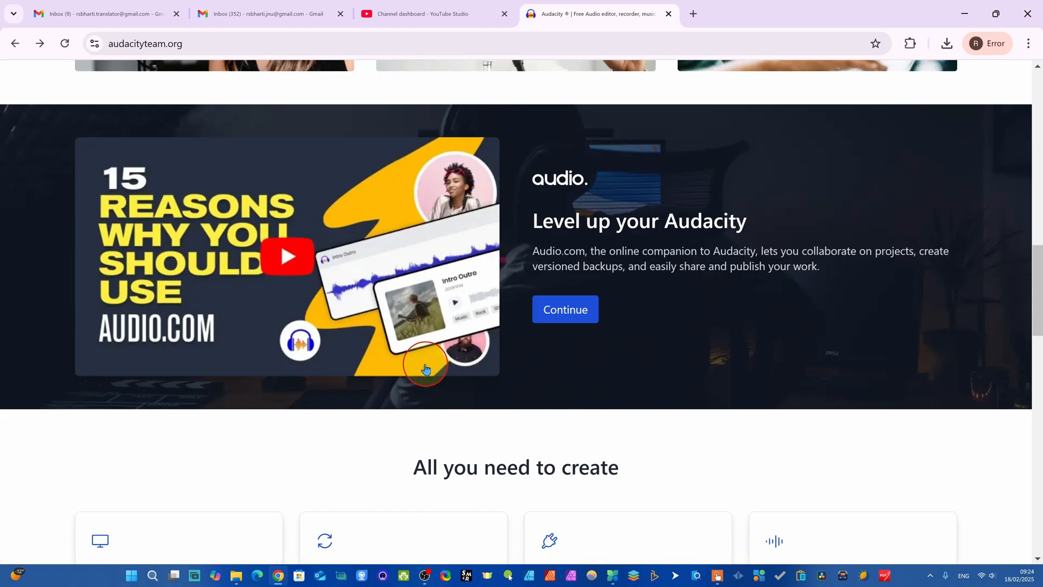
pyautogui.scroll(-9, 466, 441)
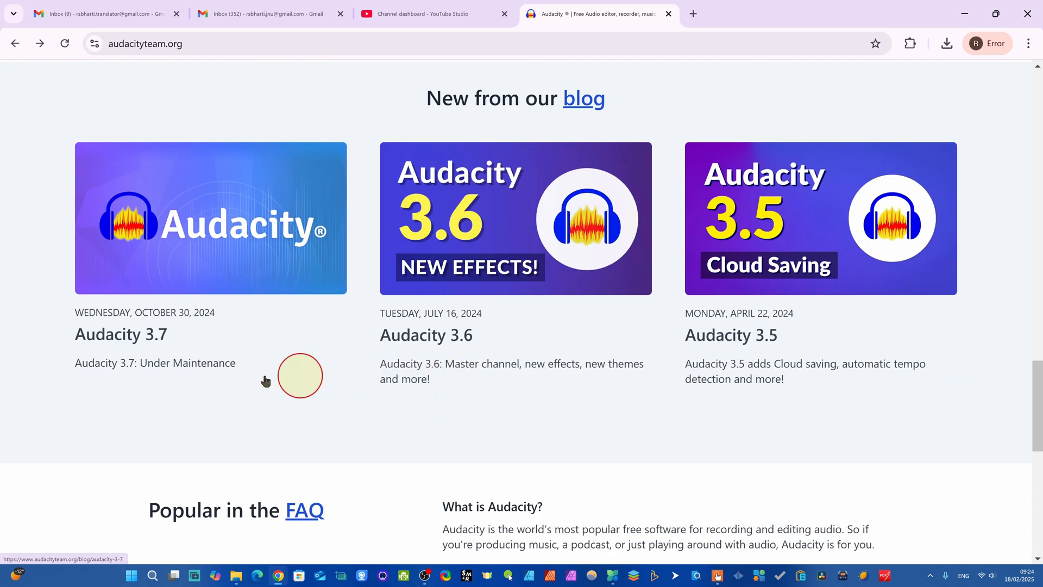
pyautogui.scroll(-3, 989, 296)
pyautogui.scroll(-3, 990, 296)
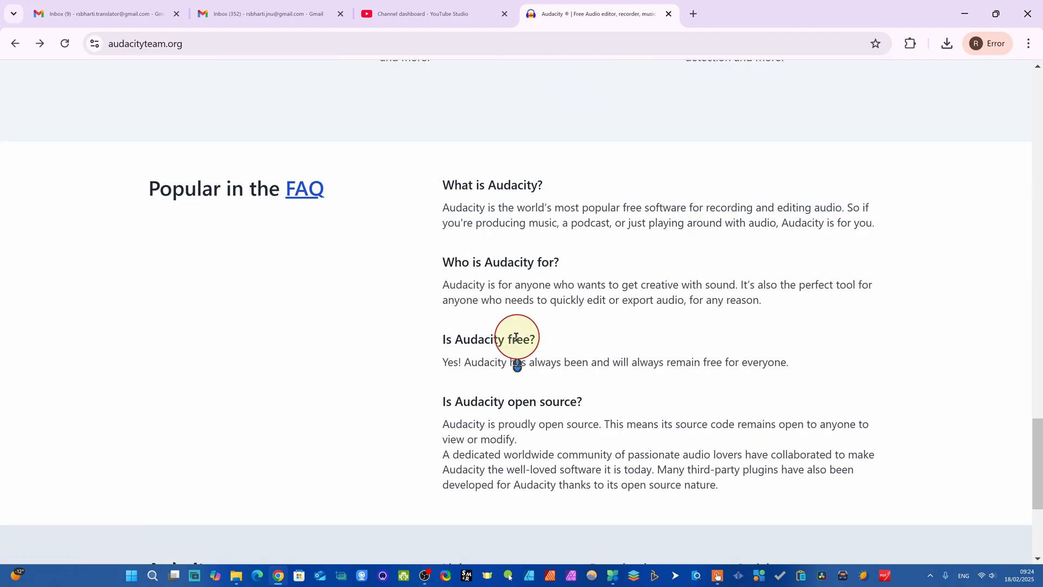
pyautogui.scroll(6, 598, 349)
pyautogui.scroll(15, 805, 349)
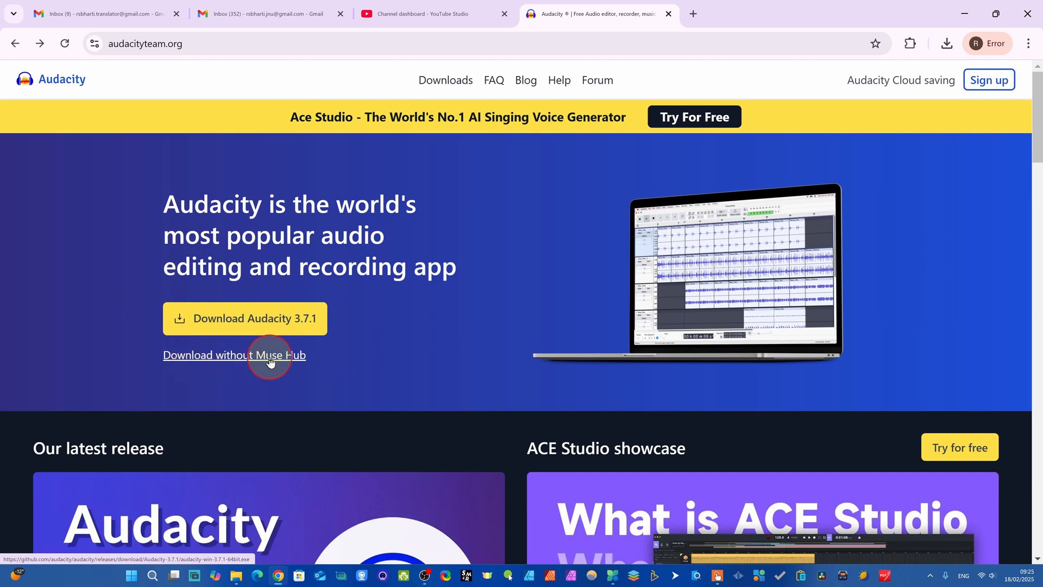
# - Download Audacity 3.7.1 without Muse Hub and show the installer in its download folder
pyautogui.click(242, 356)
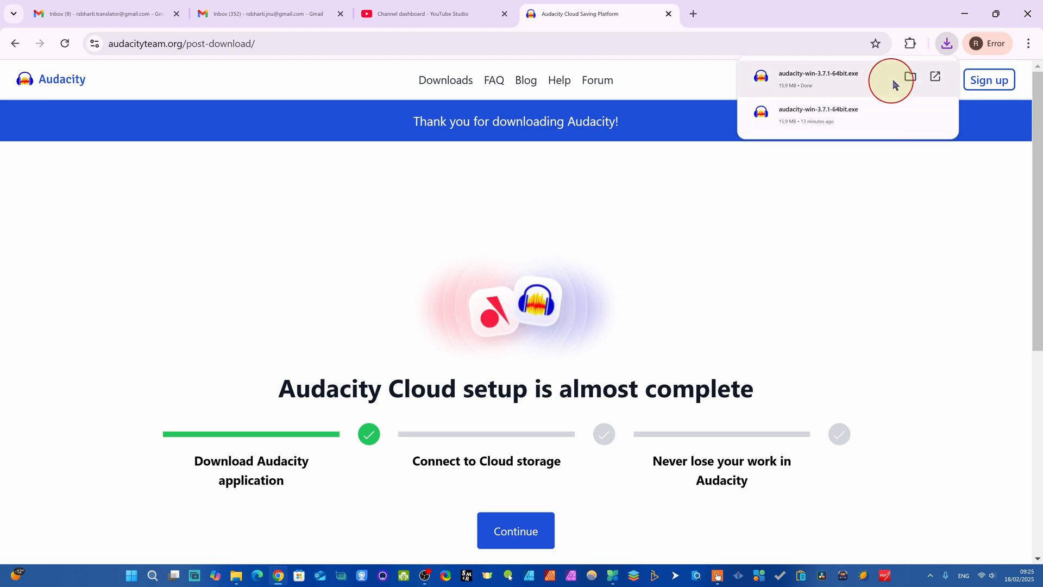
pyautogui.click(911, 77)
pyautogui.click(252, 100)
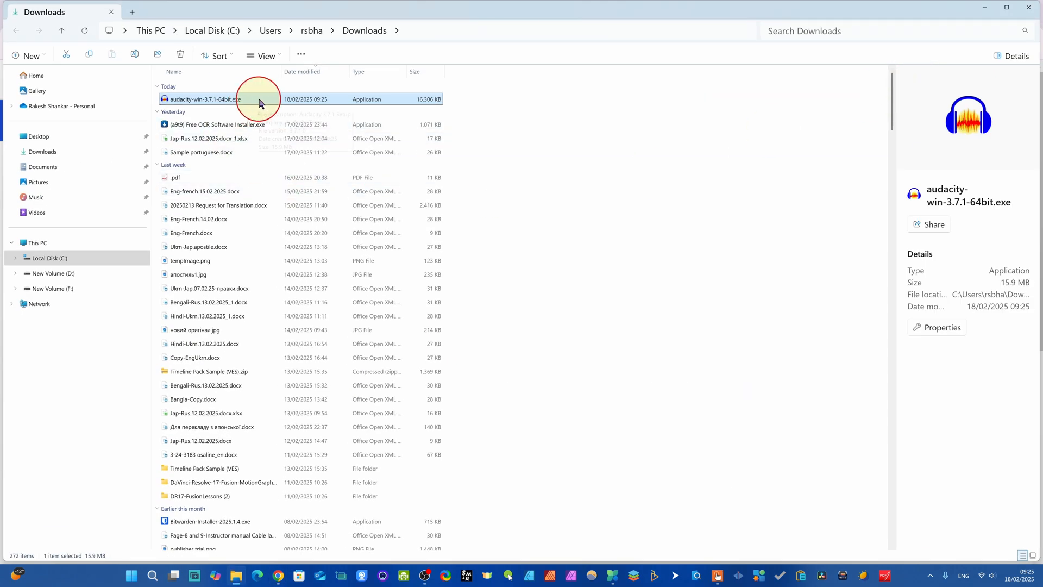
pyautogui.click(336, 103)
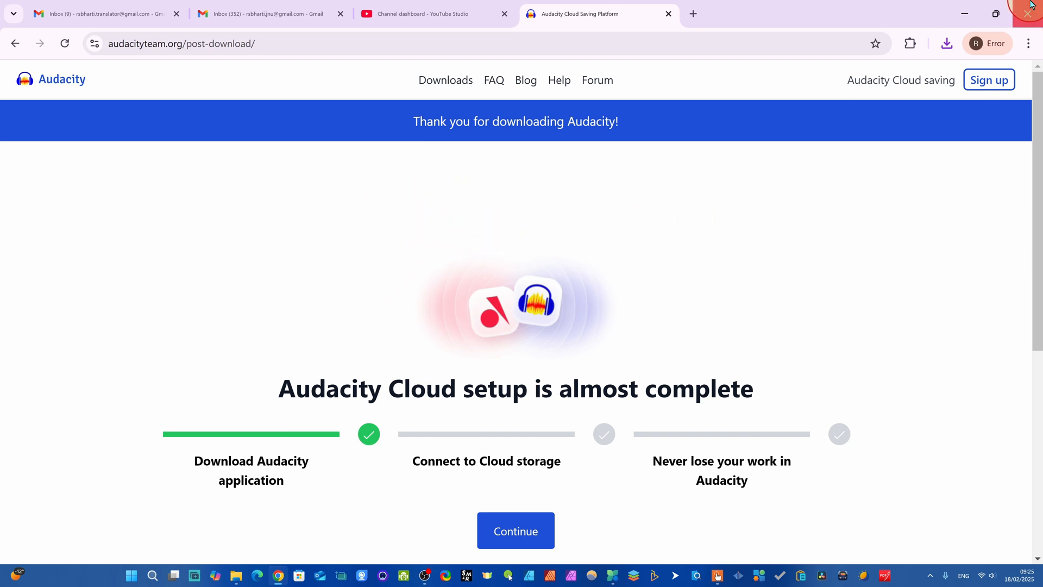
# - Run audacity-win-3.7.1-64bit.exe from the Downloads folder as administrator
pyautogui.click(946, 46)
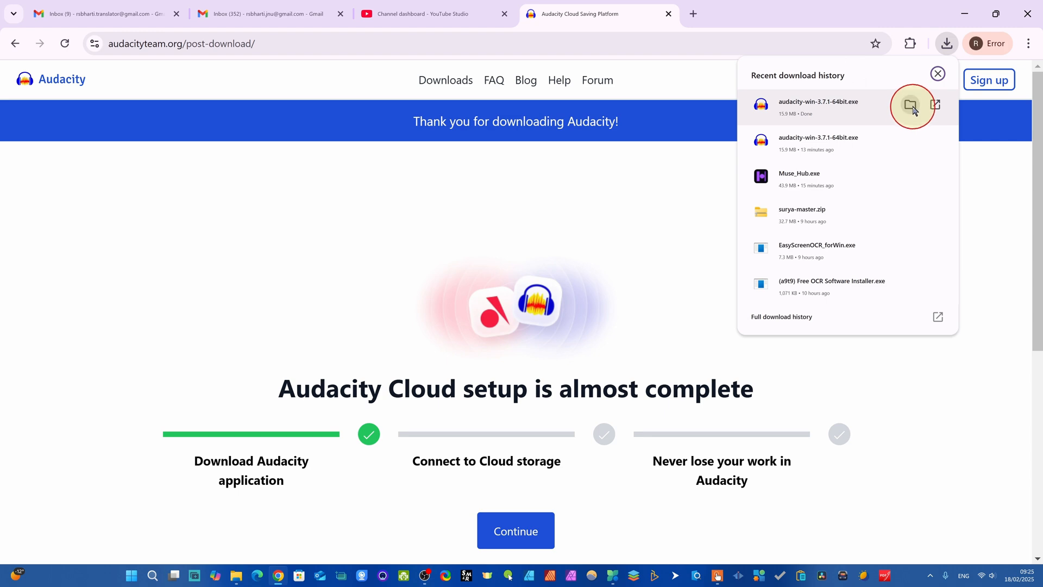
pyautogui.click(911, 106)
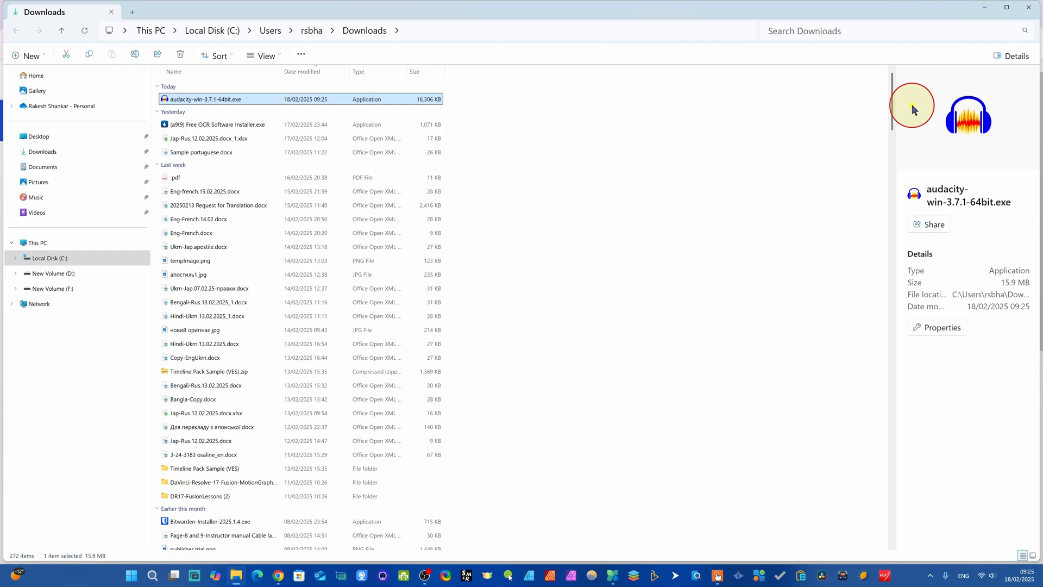
pyautogui.rightClick(262, 102)
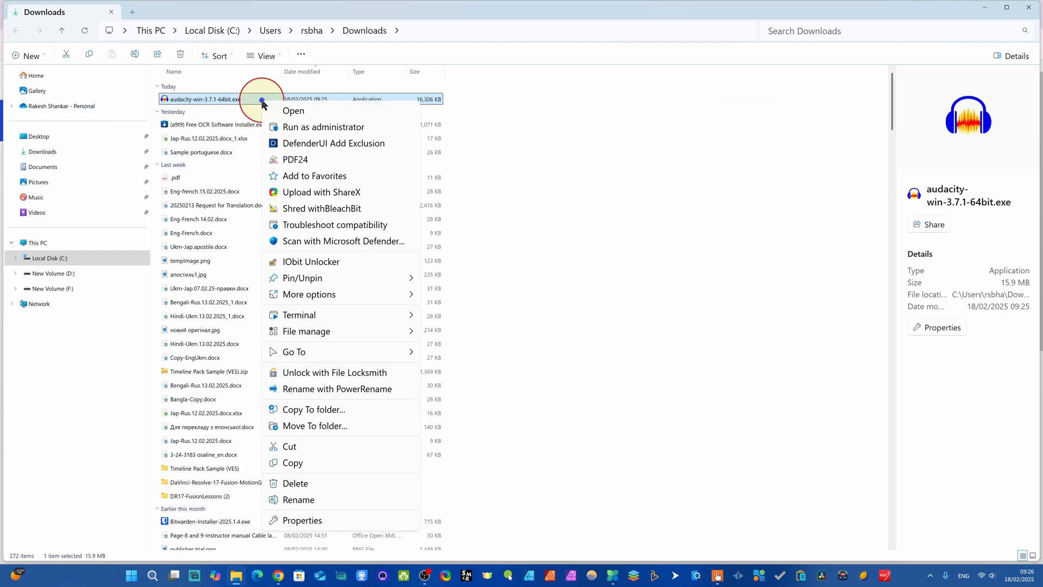
pyautogui.click(322, 128)
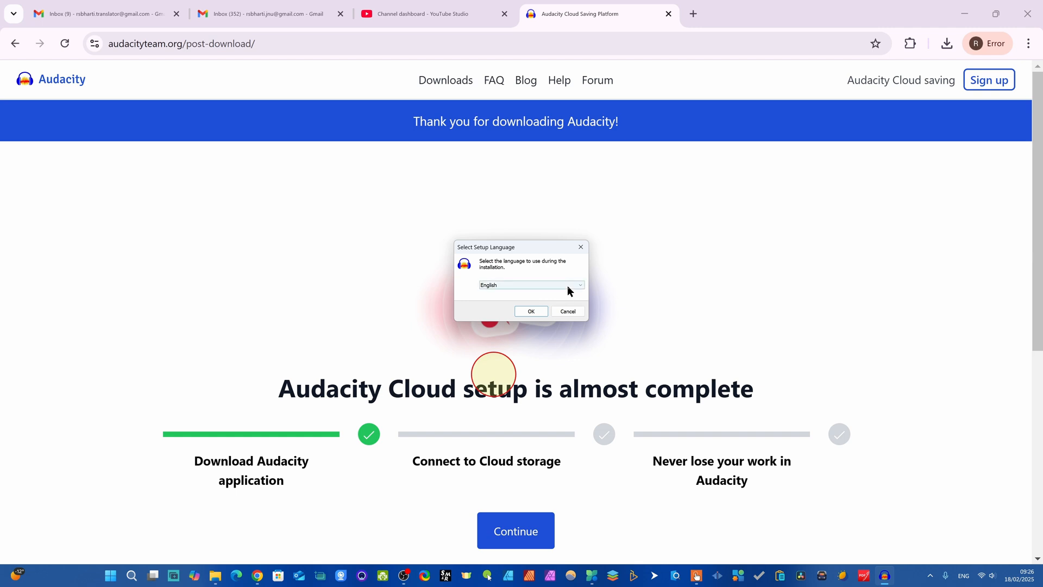
# - Browse the available setup languages and continue the installation in English
pyautogui.click(569, 291)
pyautogui.scroll(-5, 580, 375)
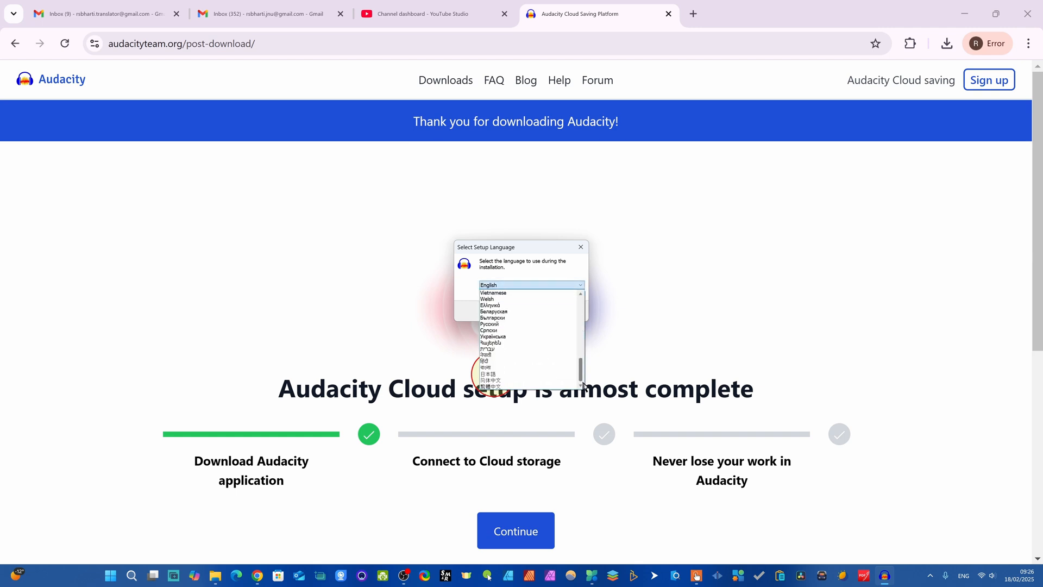
pyautogui.scroll(5, 584, 359)
pyautogui.scroll(8, 584, 318)
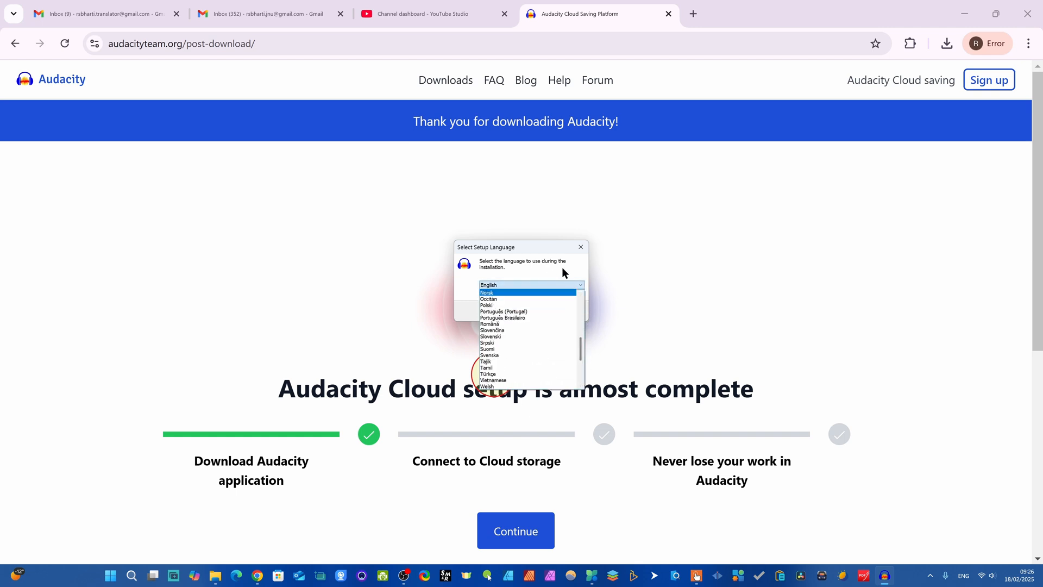
pyautogui.click(562, 266)
pyautogui.click(549, 285)
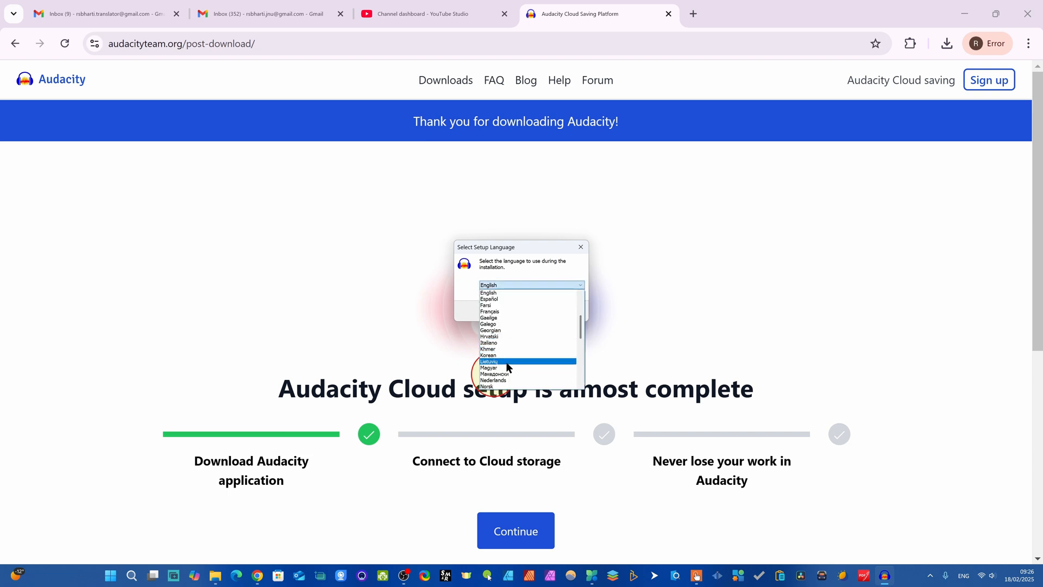
pyautogui.click(465, 276)
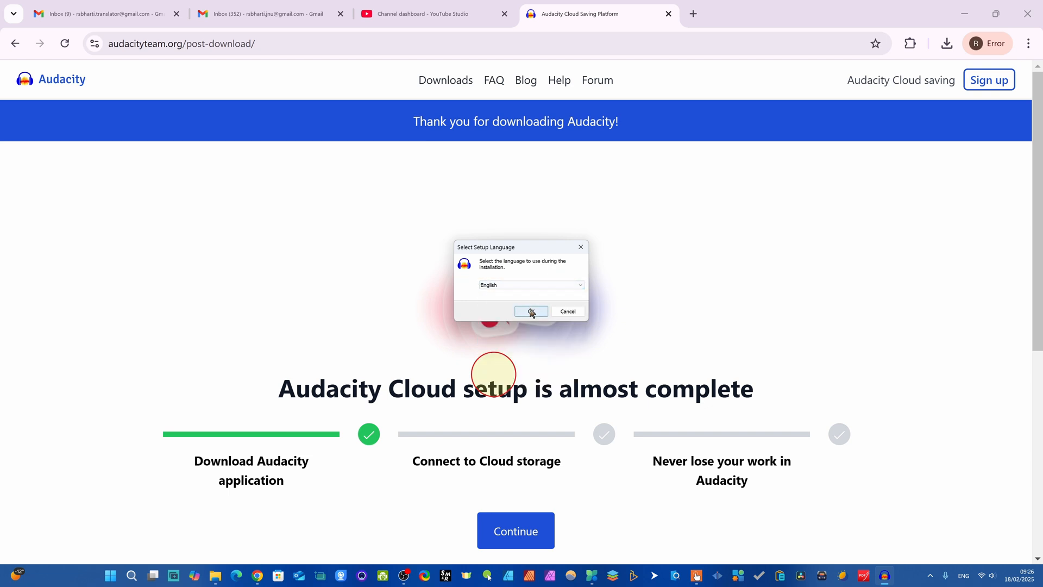
pyautogui.click(531, 310)
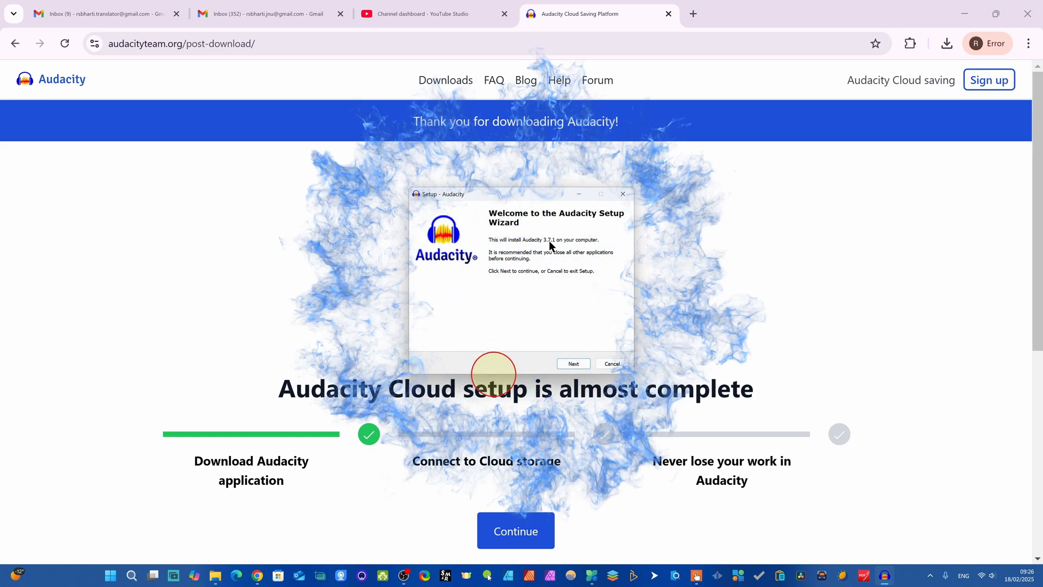
# - Install Audacity into C:\Program Files\Audacity with a desktop shortcut, and finish the setup with Launch Audacity enabled
pyautogui.click(576, 365)
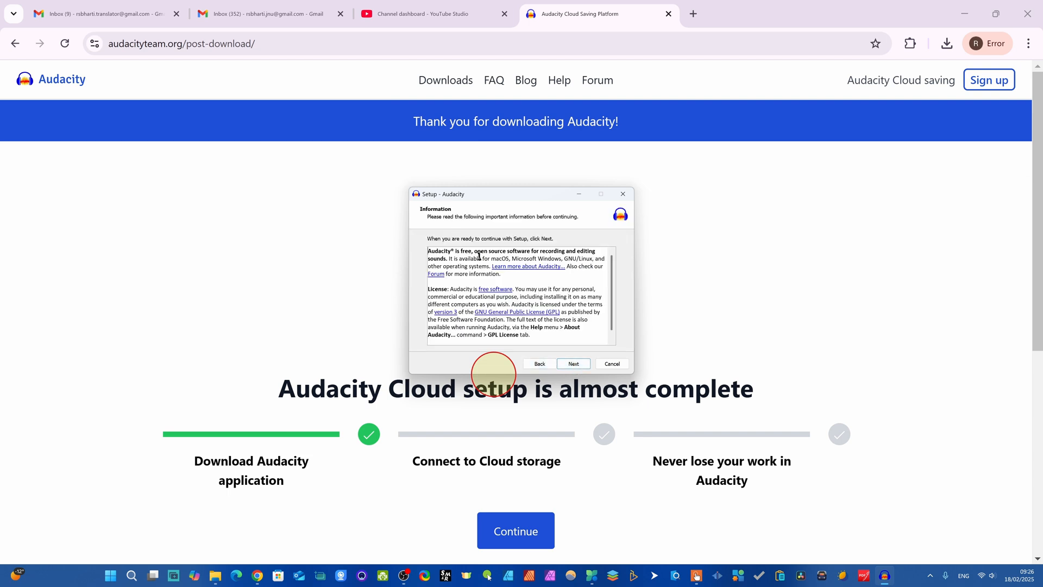
pyautogui.scroll(-1, 506, 299)
pyautogui.click(578, 362)
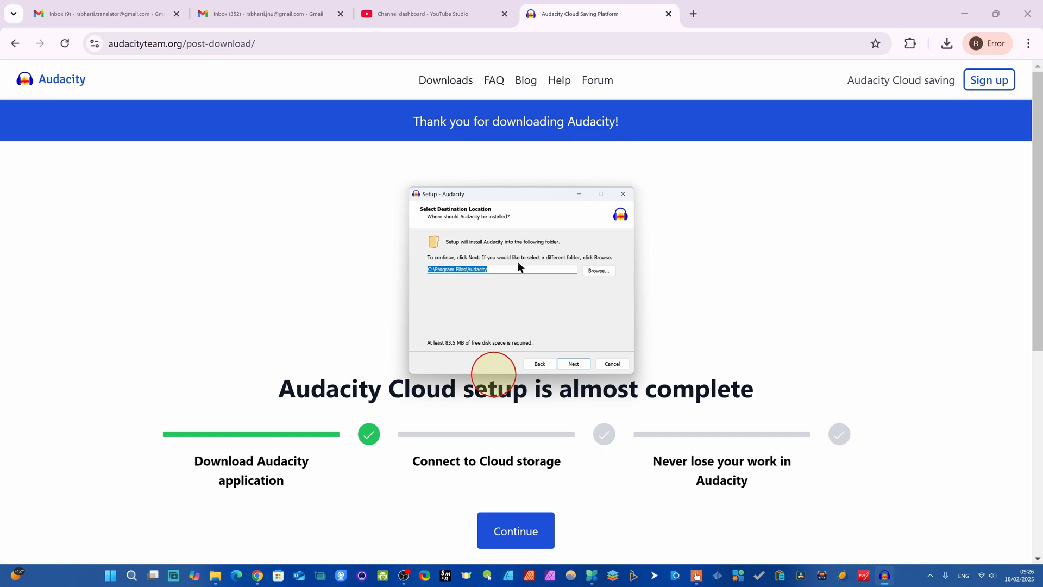
pyautogui.click(573, 364)
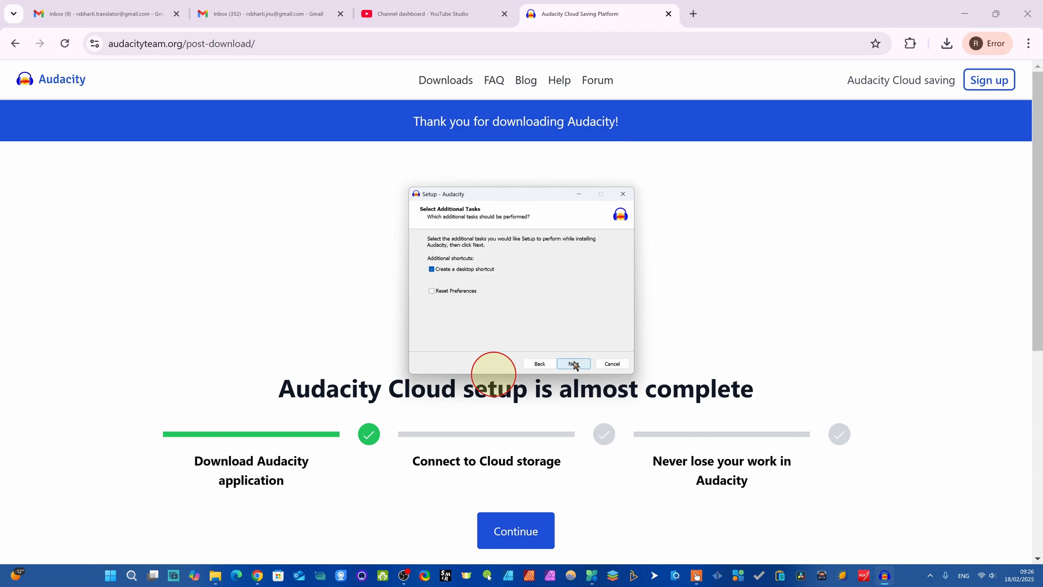
pyautogui.click(572, 365)
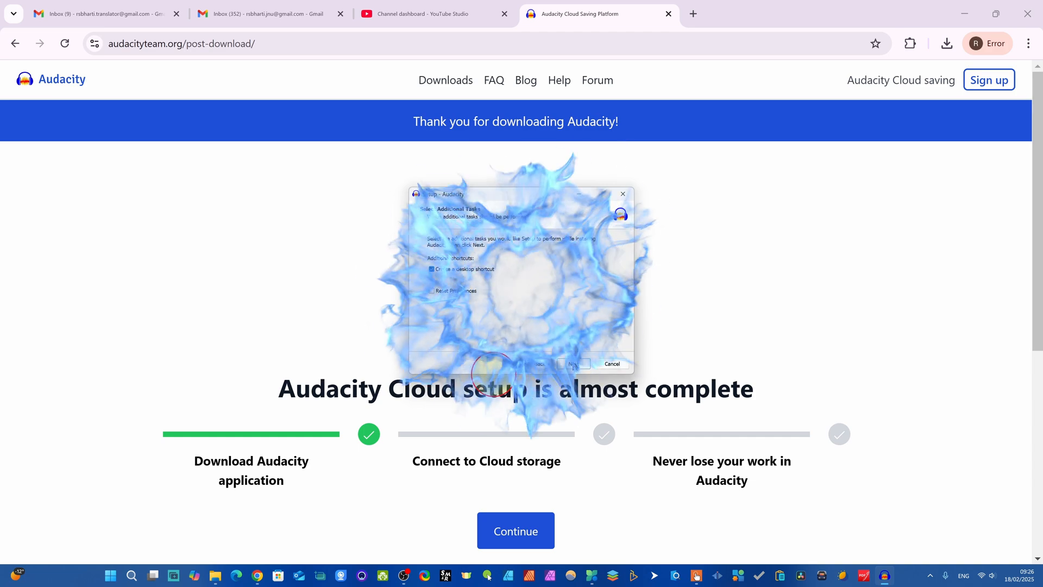
pyautogui.click(574, 364)
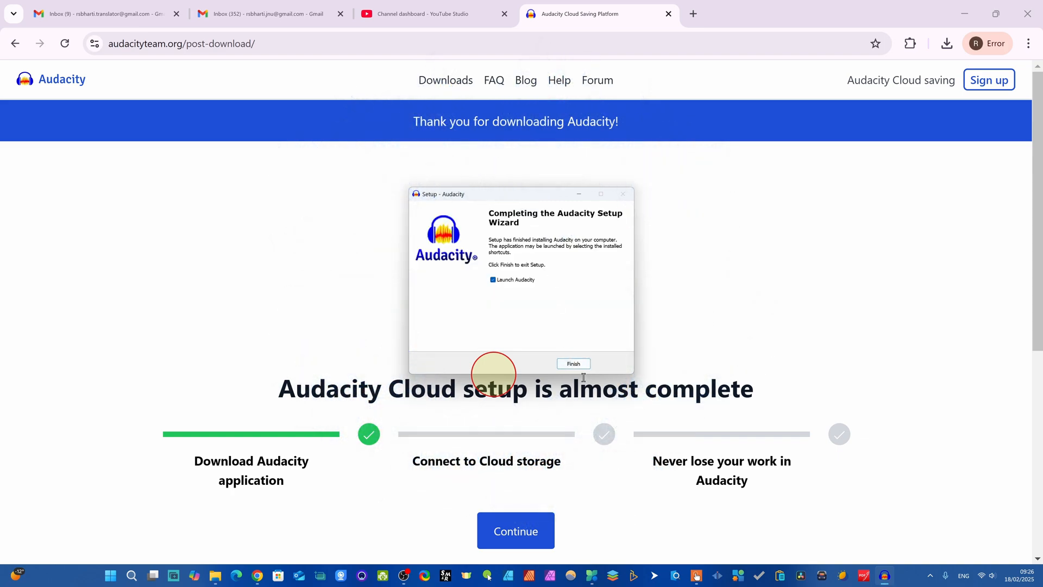
pyautogui.click(571, 364)
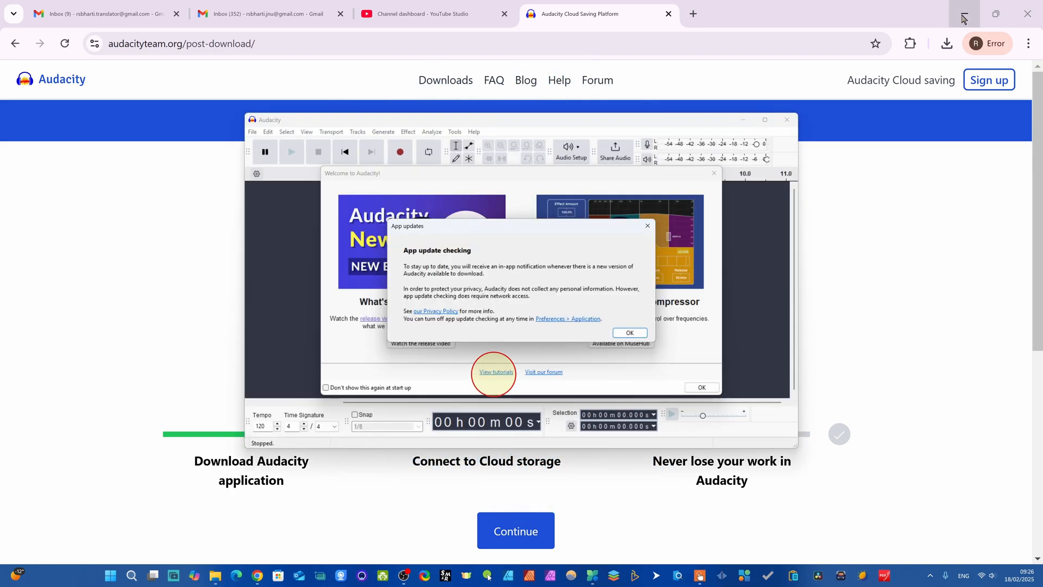
# - Dismiss the app update notice and minimize the browser and File Explorer windows behind Audacity
pyautogui.click(963, 19)
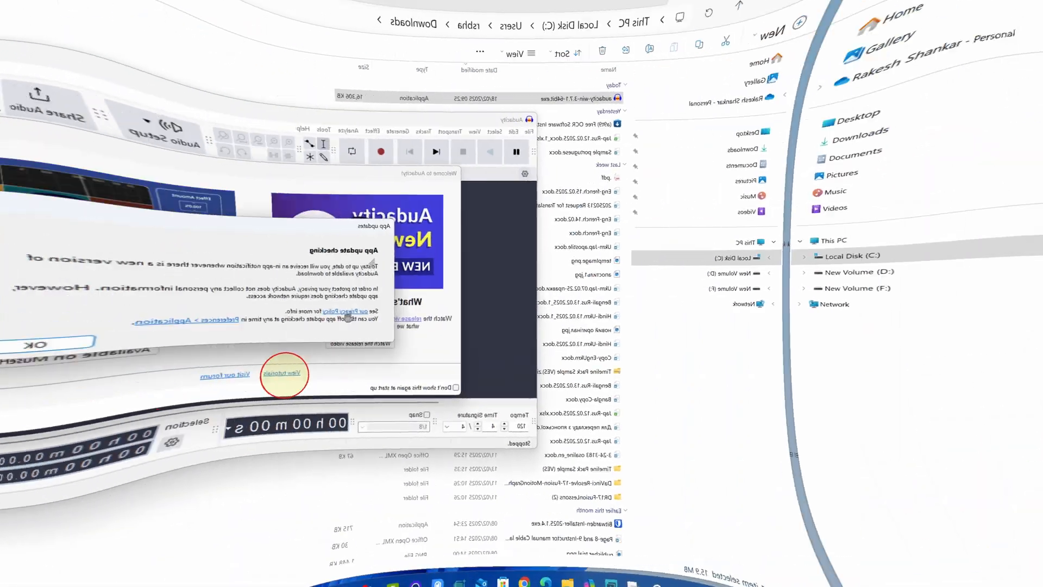
pyautogui.click(629, 332)
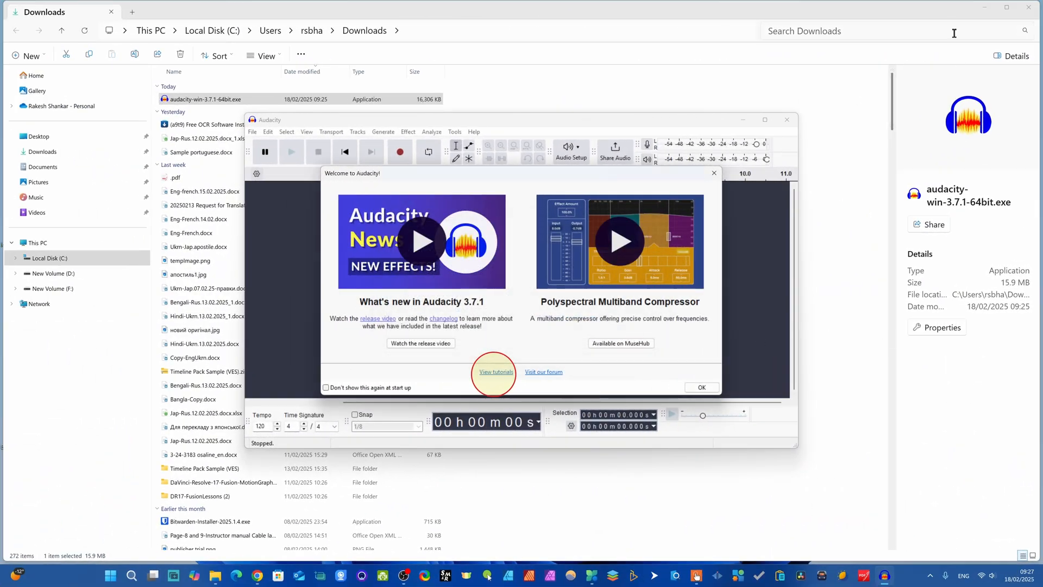
pyautogui.click(984, 7)
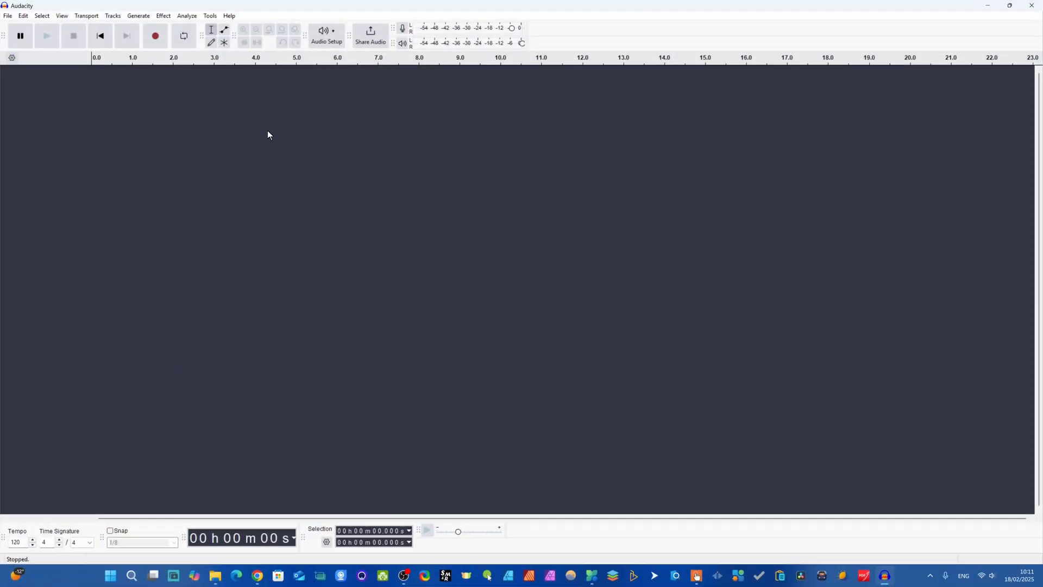
# - Check the installed version in the About Audacity information and close it
pyautogui.click(229, 16)
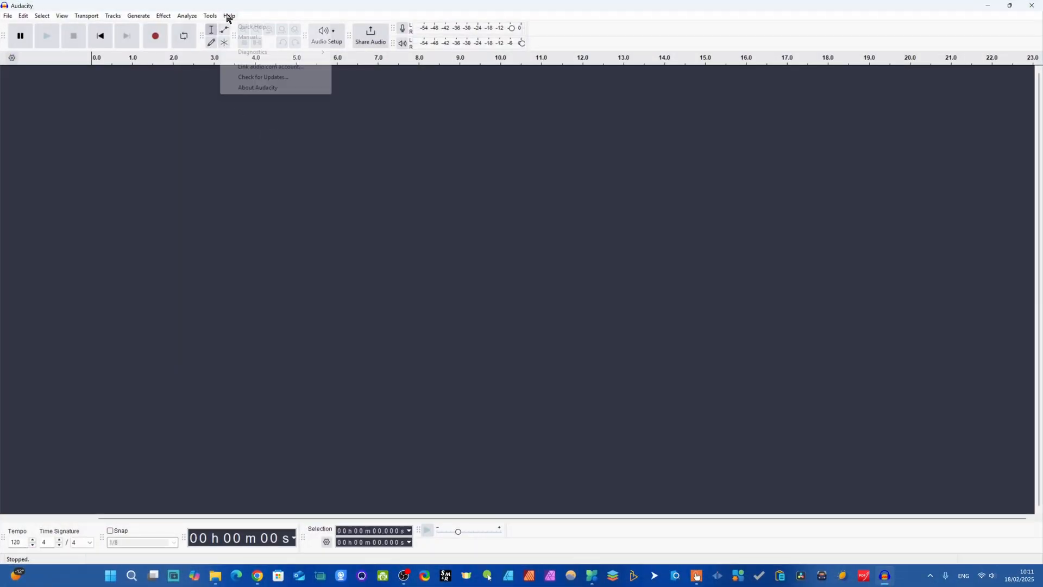
pyautogui.click(272, 87)
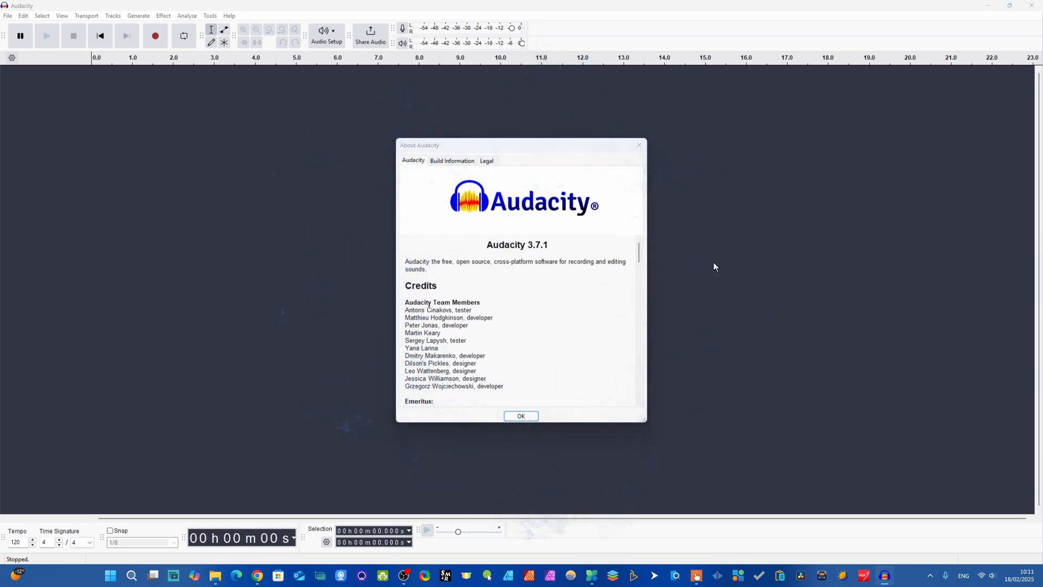
pyautogui.press('Escape')
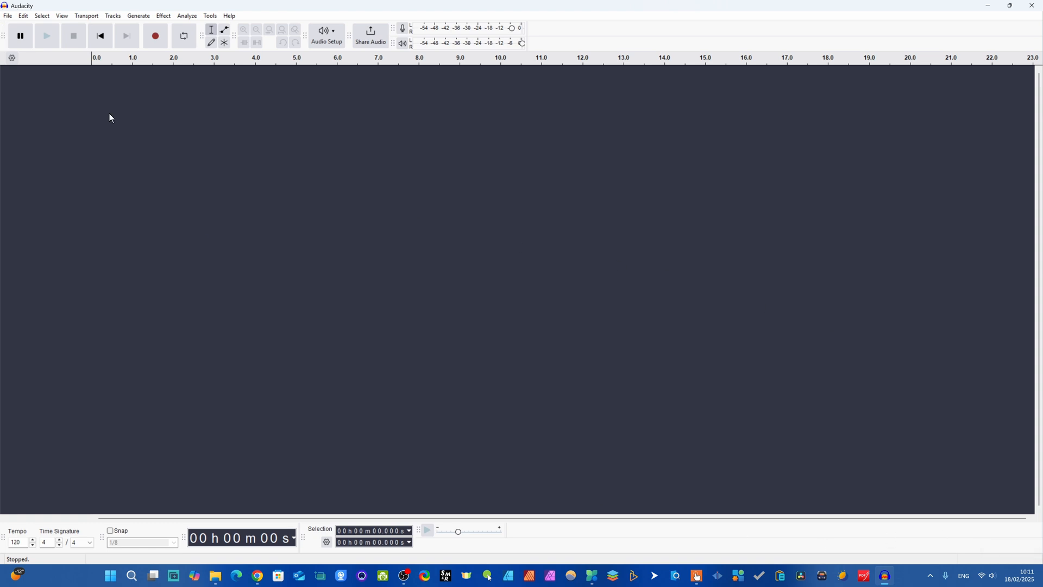
pyautogui.click(6, 16)
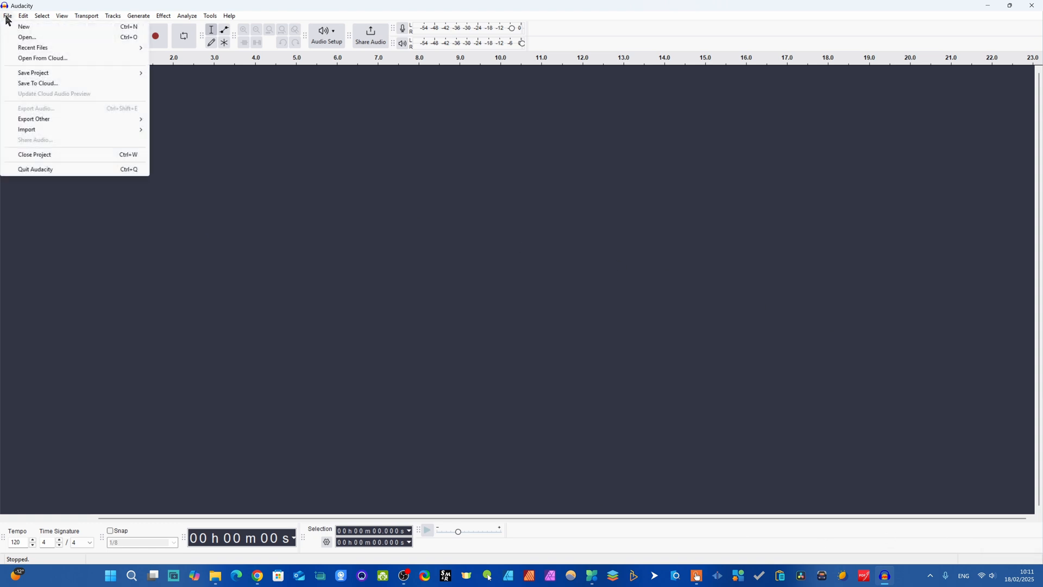
pyautogui.moveTo(31, 19)
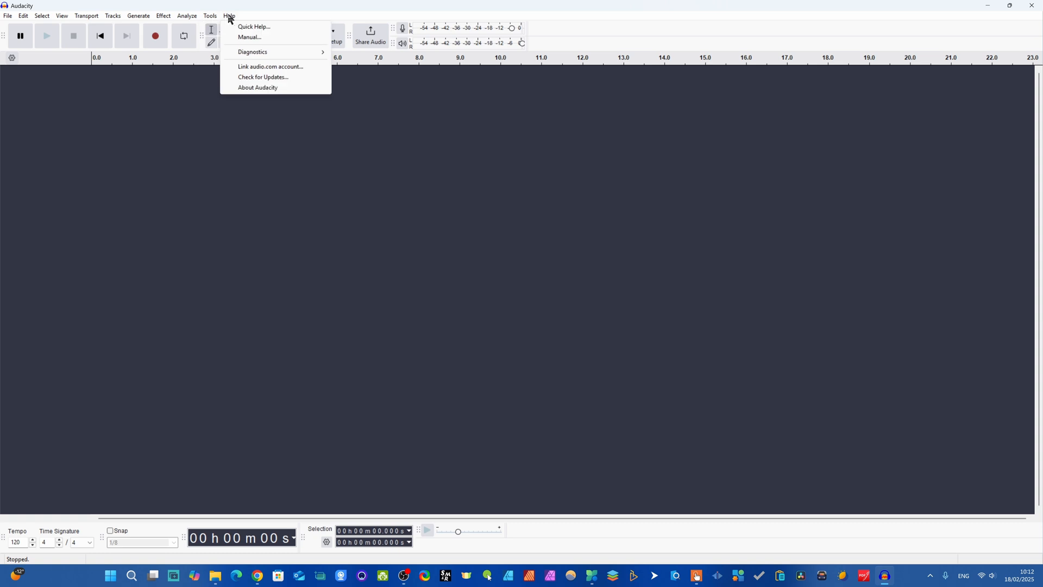
pyautogui.click(591, 265)
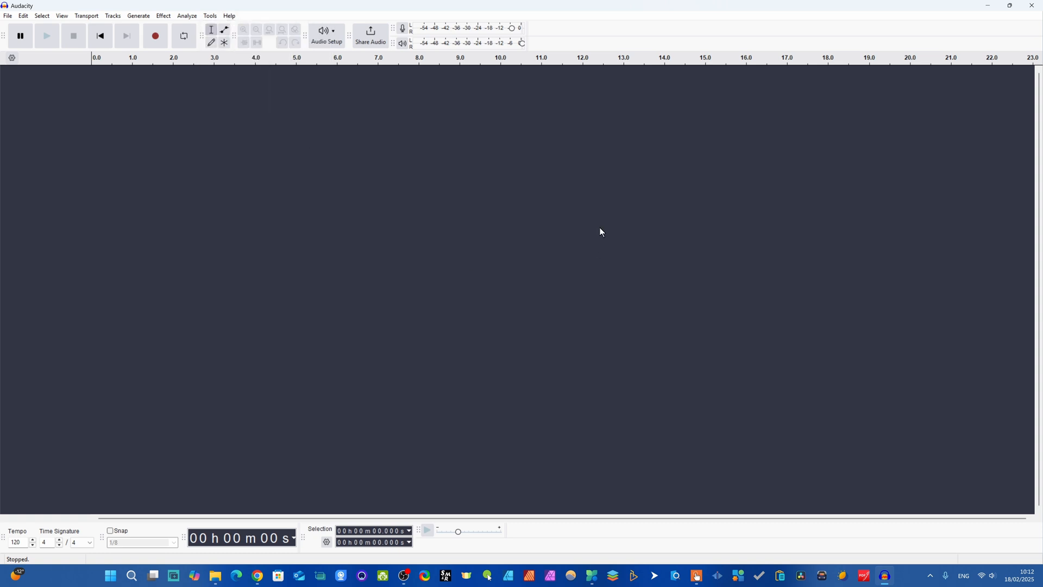
# - Review the audio host and playback device options and choose the Yeti Stereo microphone as recording device
pyautogui.click(335, 31)
pyautogui.moveTo(348, 57)
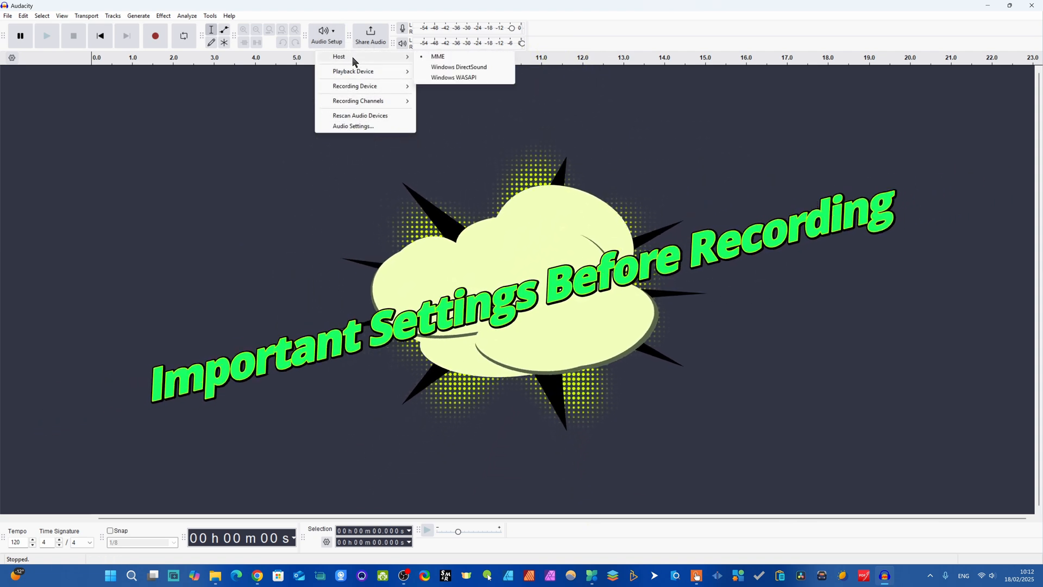
pyautogui.moveTo(379, 72)
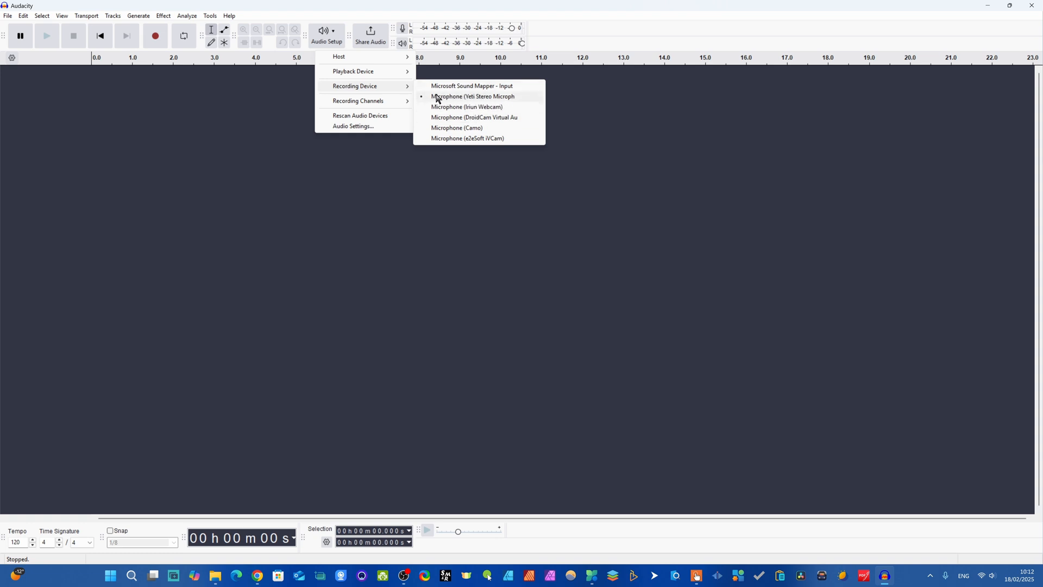
pyautogui.click(469, 96)
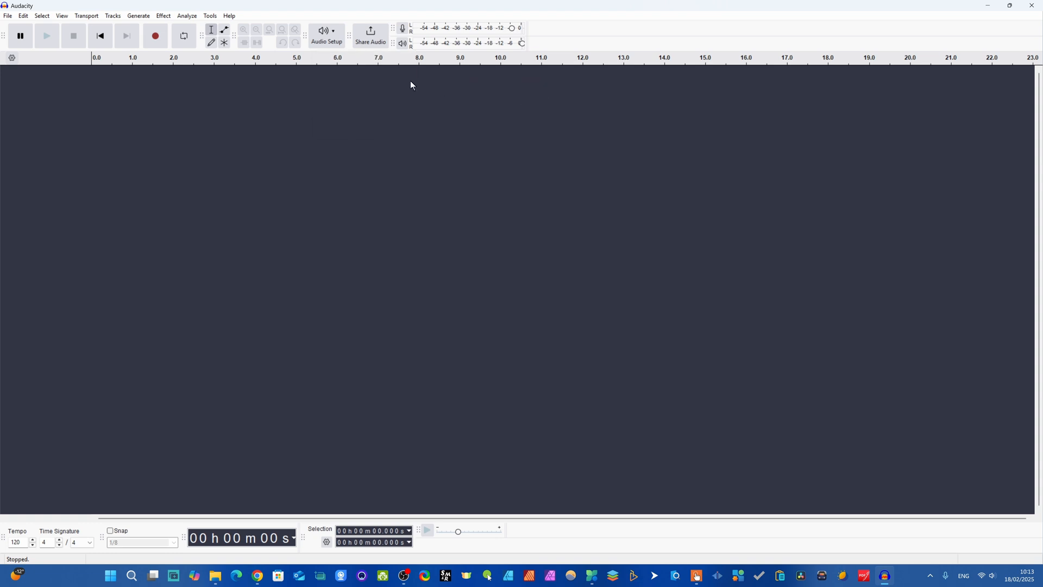
# - Switch the recording device to the Iriun Webcam microphone and back to the Yeti Stereo microphone
pyautogui.click(333, 33)
pyautogui.moveTo(354, 64)
pyautogui.moveTo(384, 85)
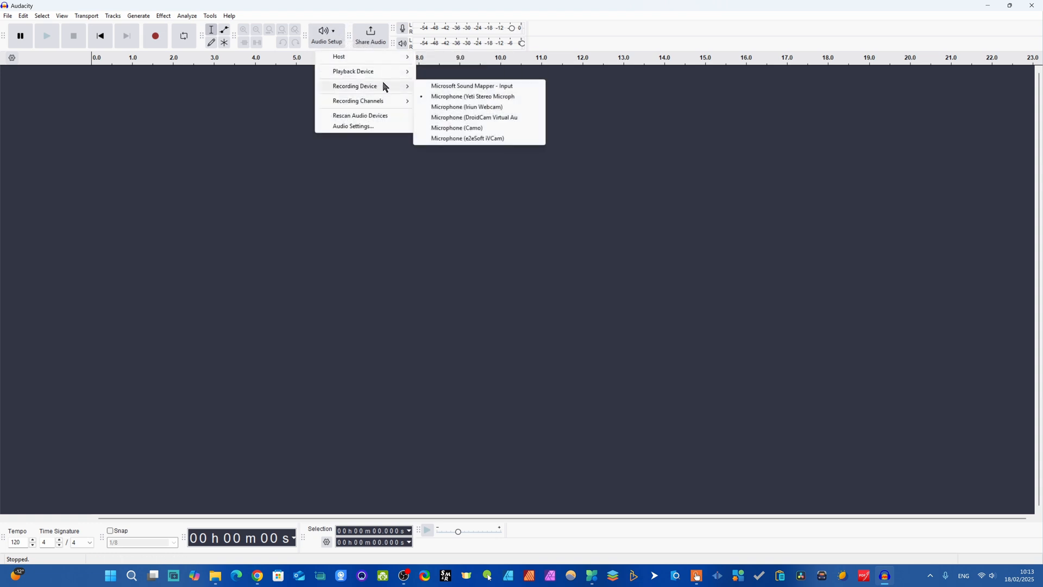
pyautogui.click(466, 108)
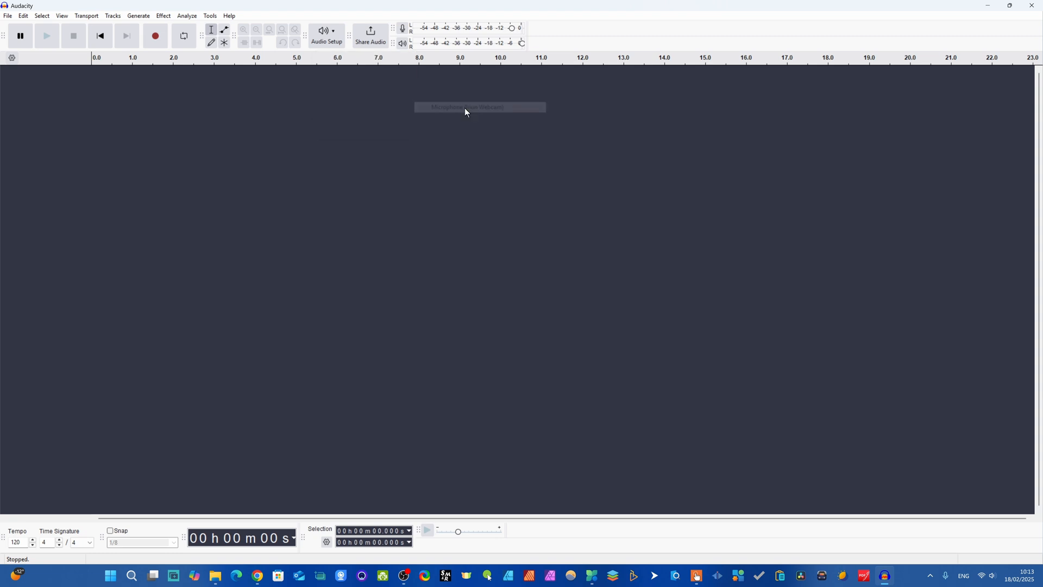
pyautogui.click(326, 34)
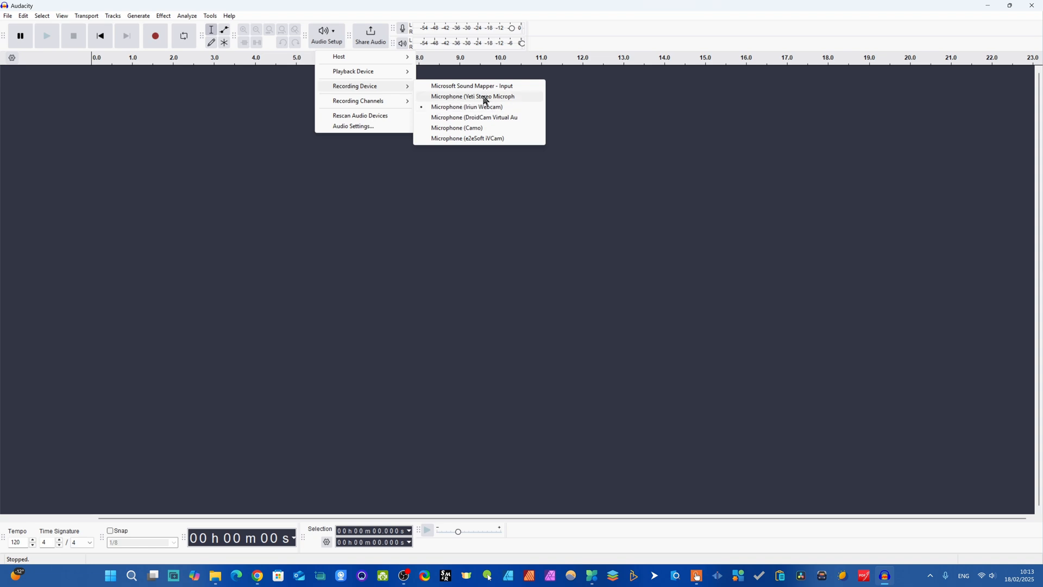
pyautogui.click(455, 96)
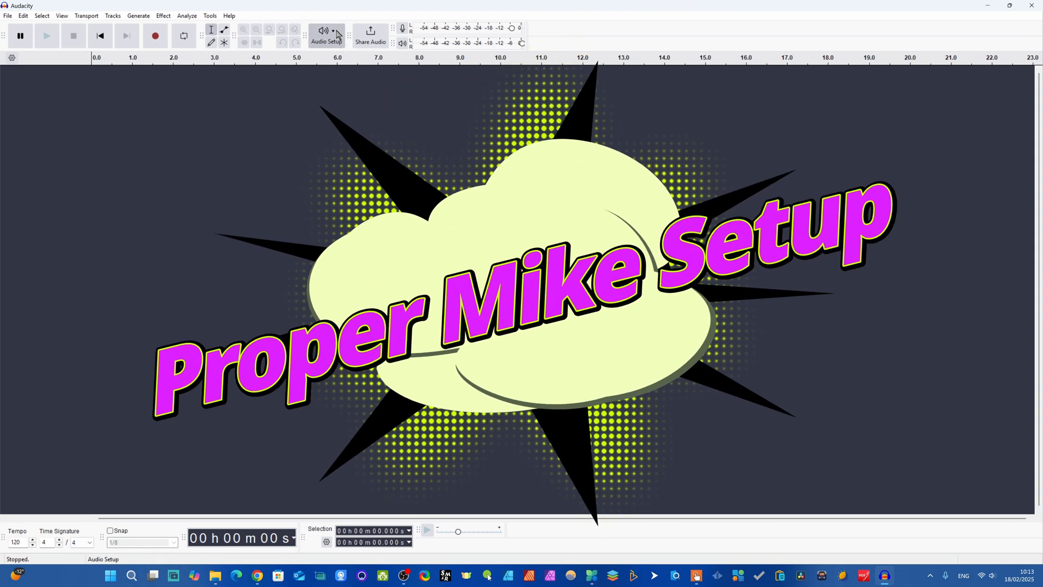
# - Switch the recording channels to 1 (Mono) and back to 2 (Stereo)
pyautogui.click(332, 37)
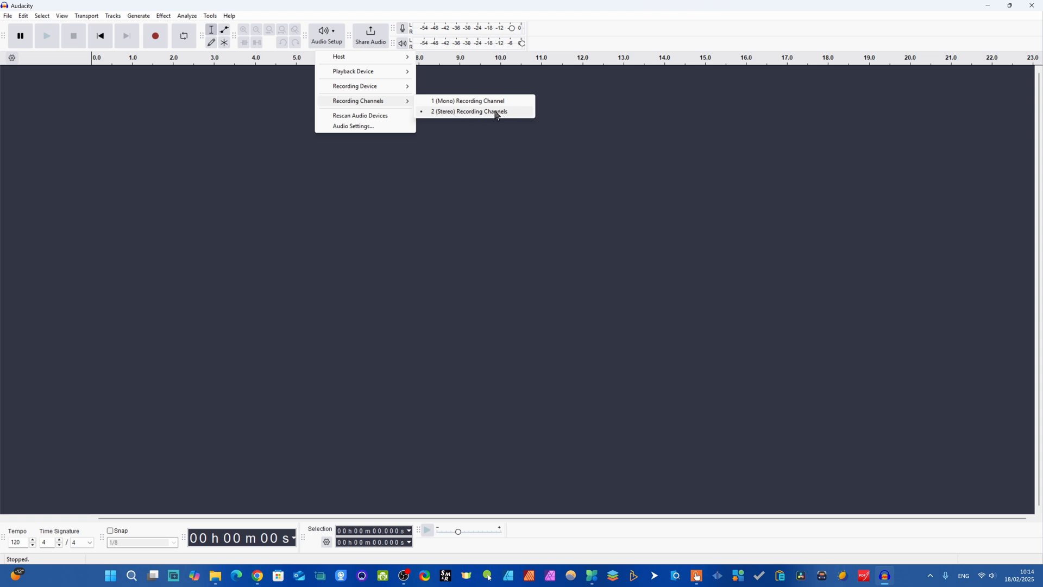
pyautogui.click(477, 101)
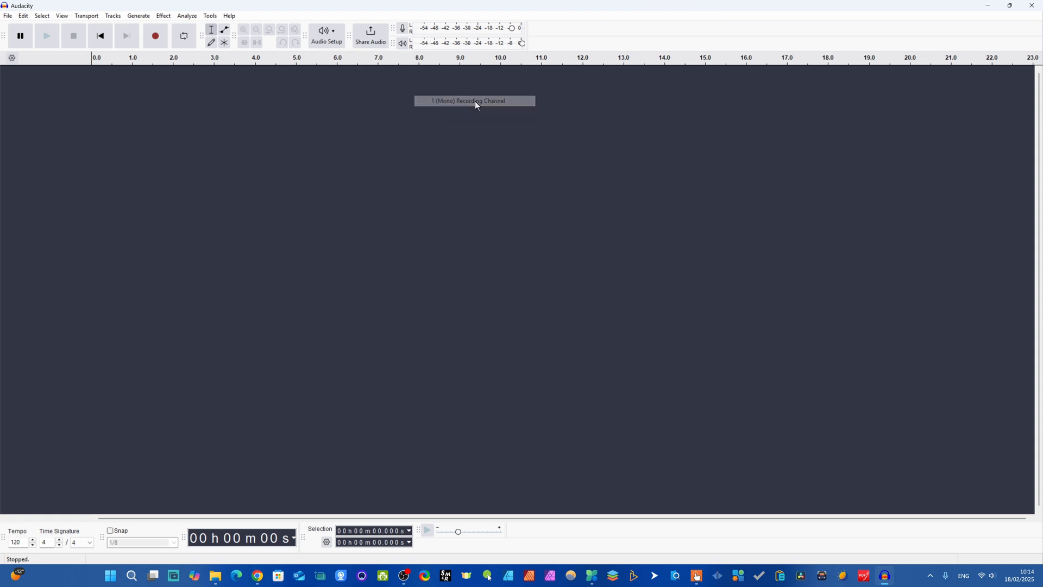
pyautogui.click(330, 33)
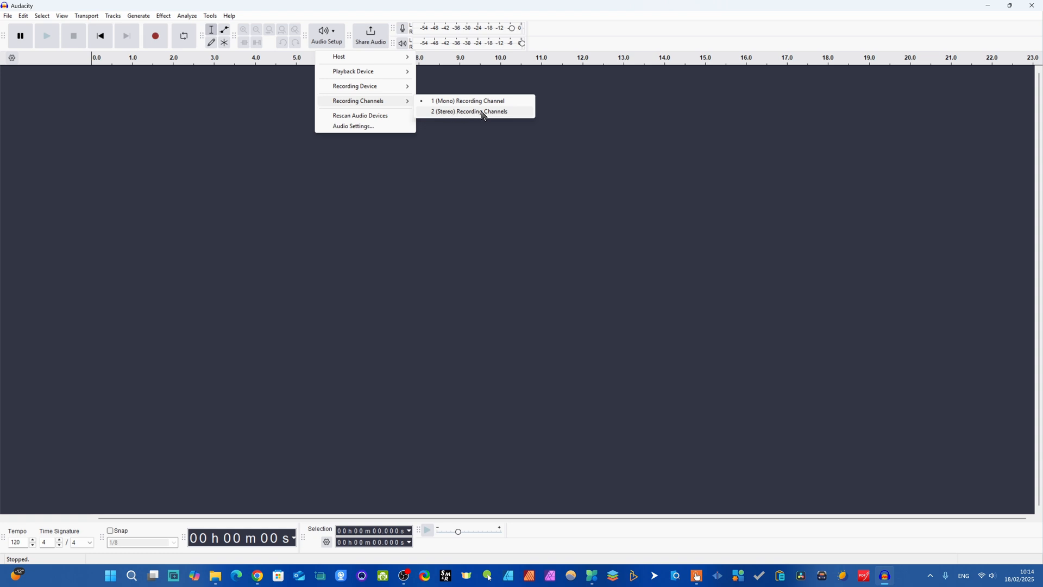
pyautogui.click(482, 114)
# - Open the Audio Settings and review the available playback devices, recording devices and recording channel options
pyautogui.click(338, 36)
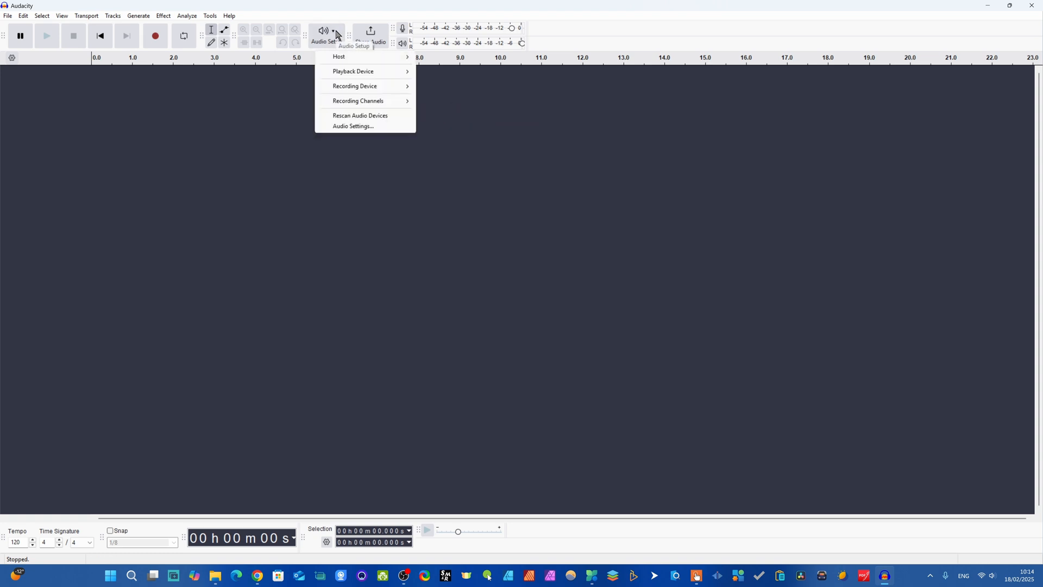
pyautogui.click(361, 126)
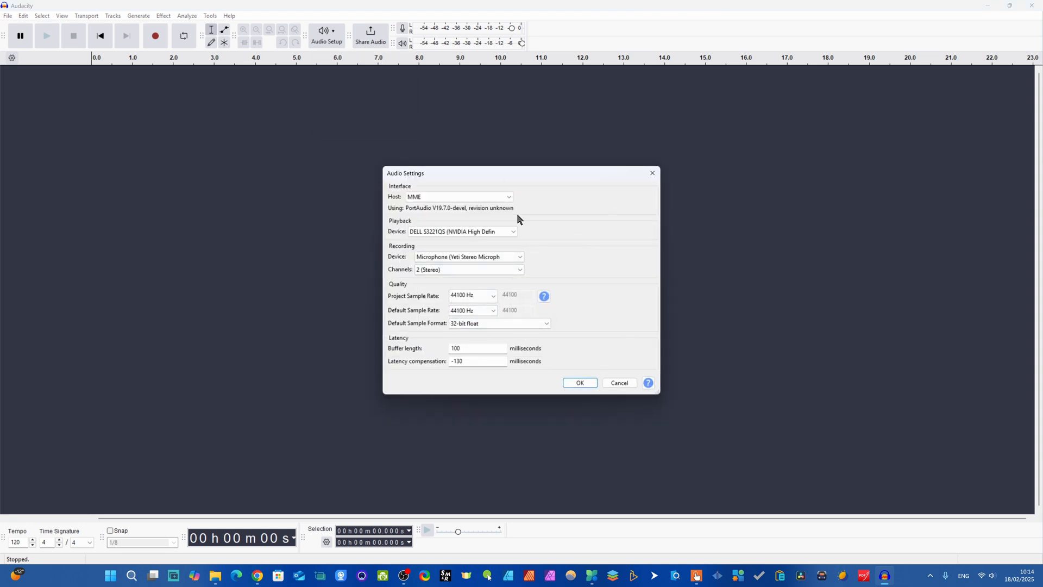
pyautogui.click(479, 232)
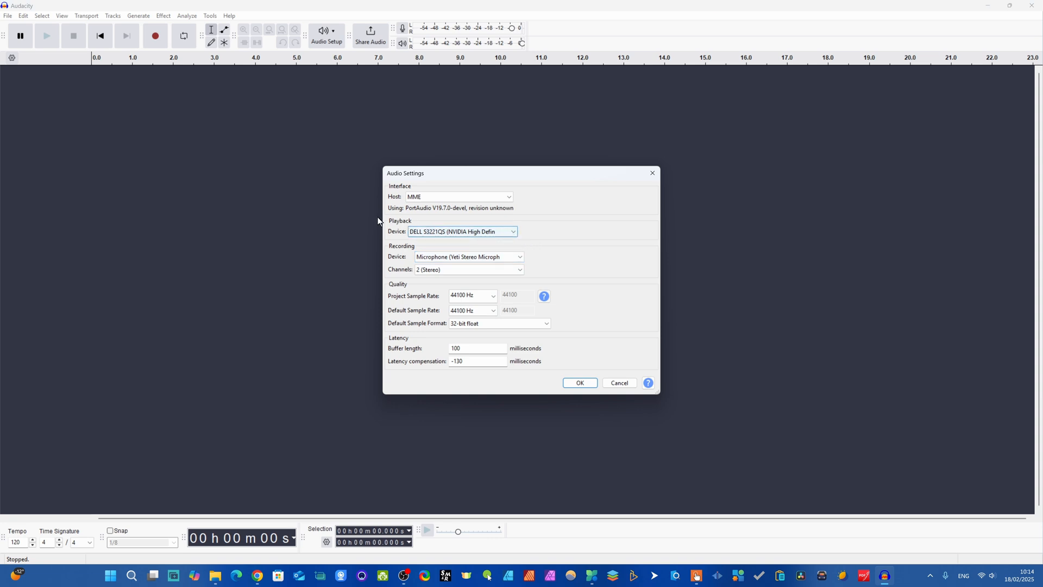
pyautogui.click(515, 234)
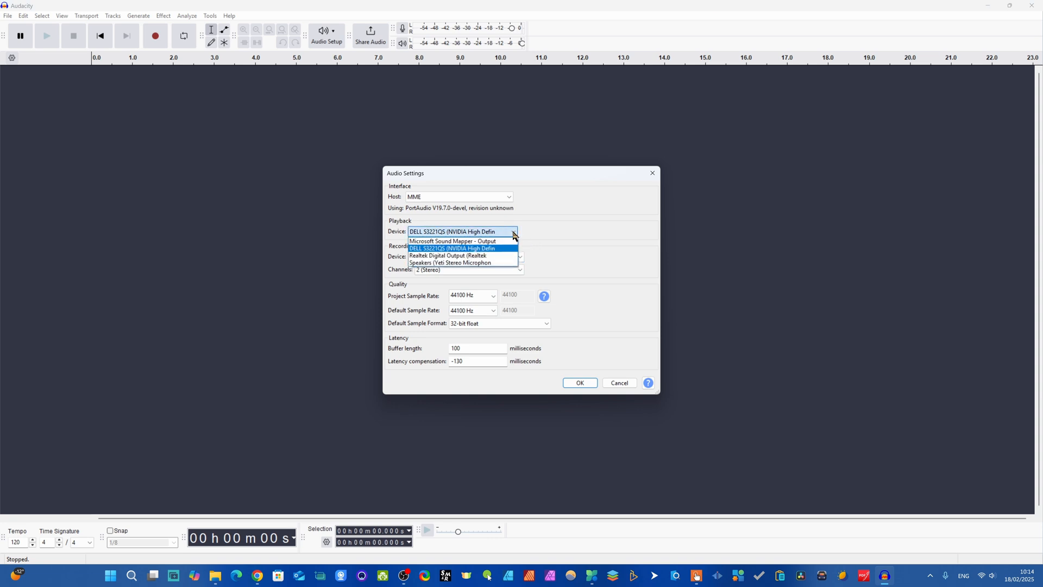
pyautogui.click(626, 235)
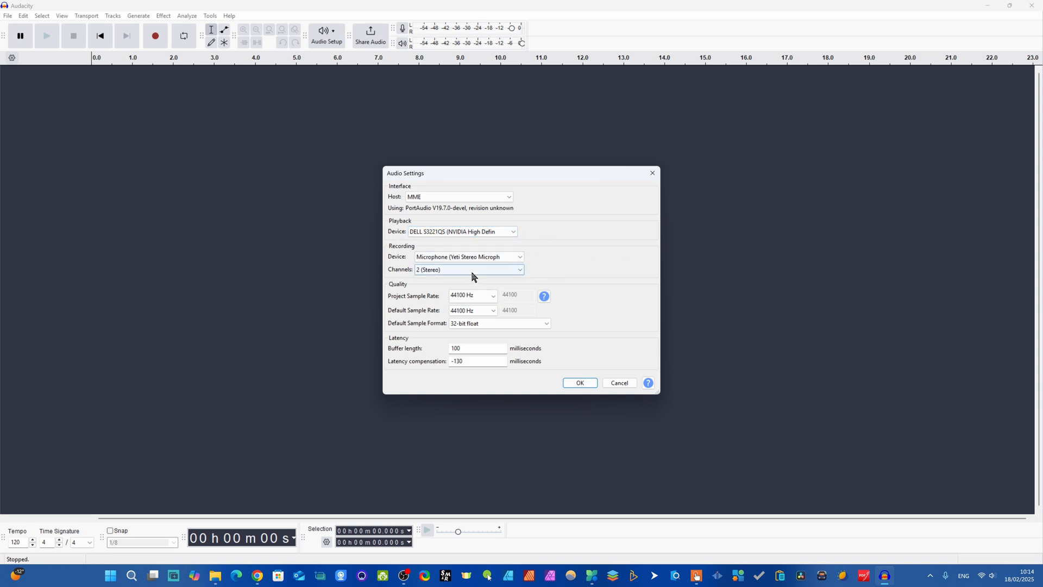
pyautogui.click(520, 256)
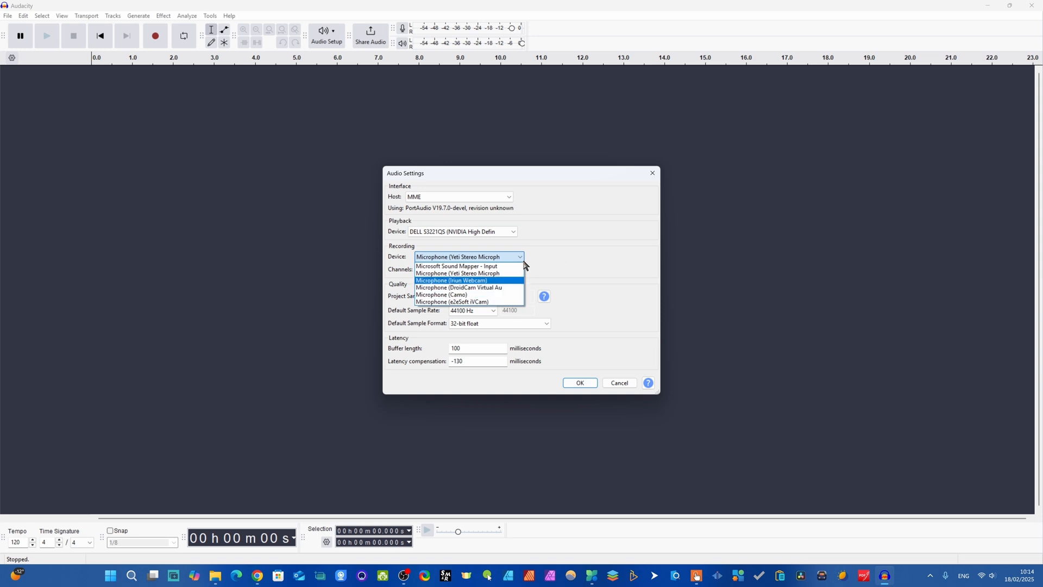
pyautogui.click(515, 272)
pyautogui.click(520, 271)
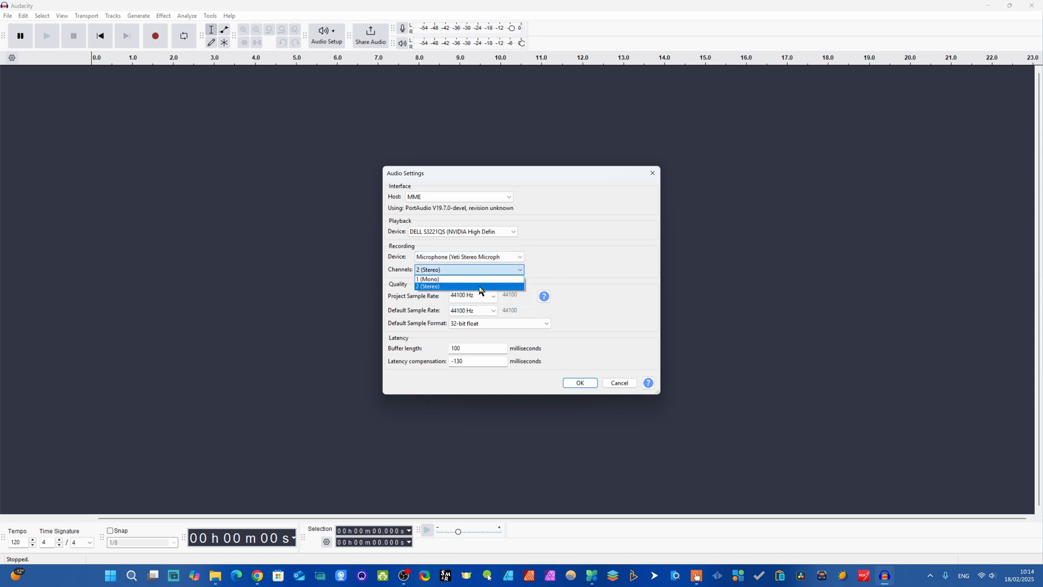
pyautogui.click(598, 280)
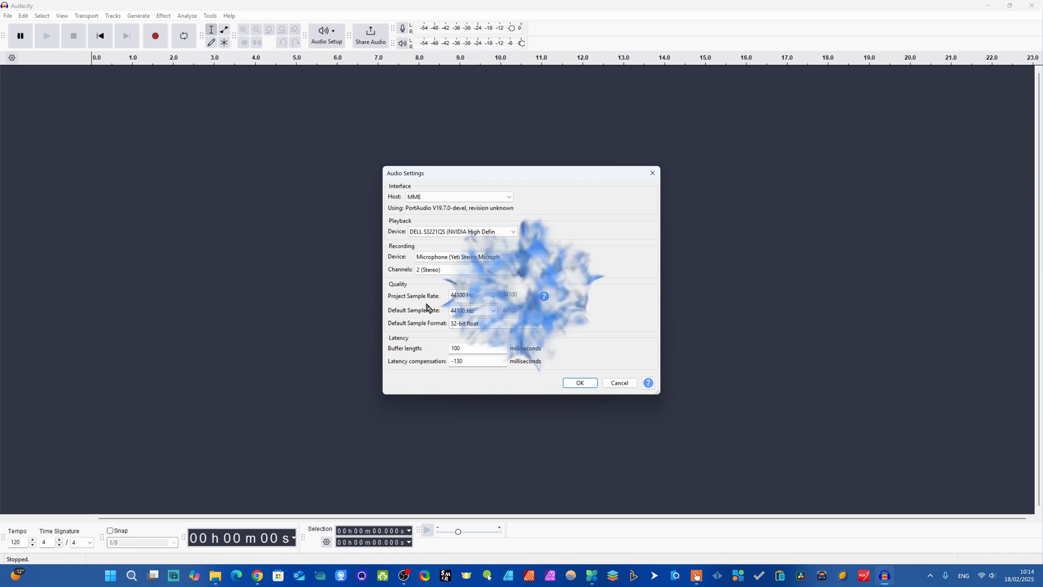
# - Review the project sample rate options, and switch the default sample rate to 48000 Hz and back to 44100 Hz
pyautogui.click(493, 297)
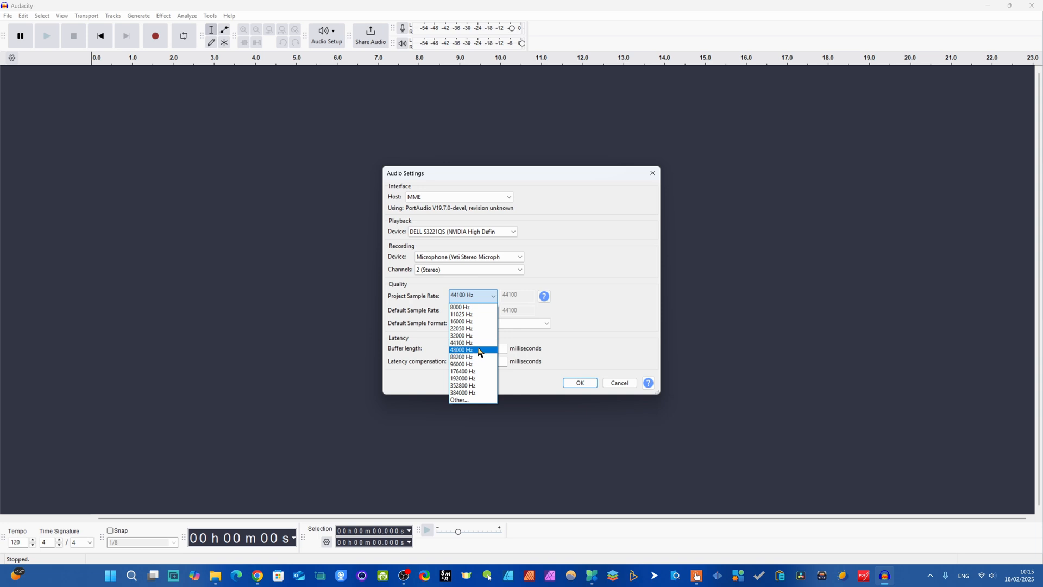
pyautogui.click(535, 285)
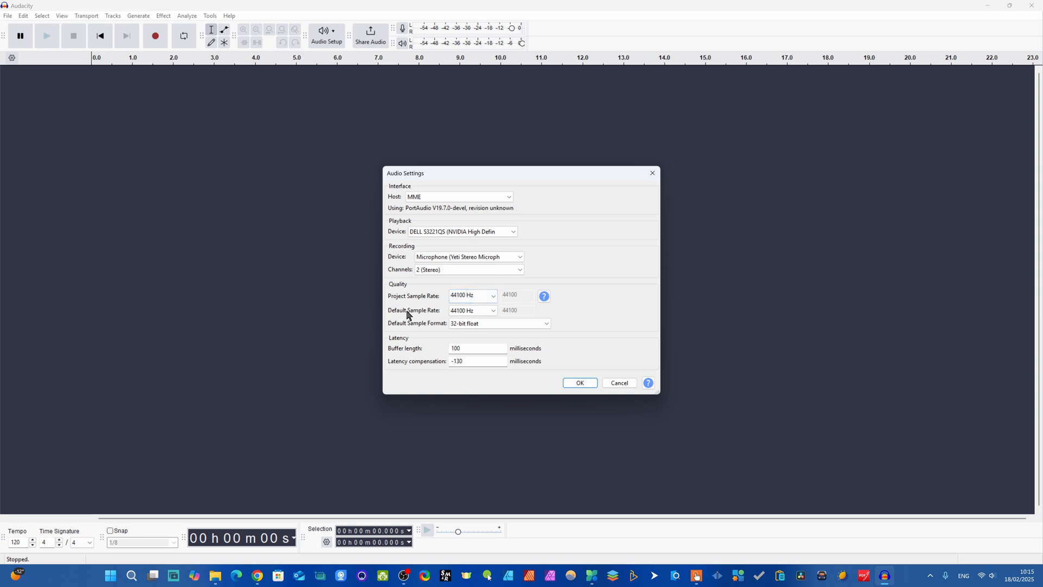
pyautogui.click(494, 313)
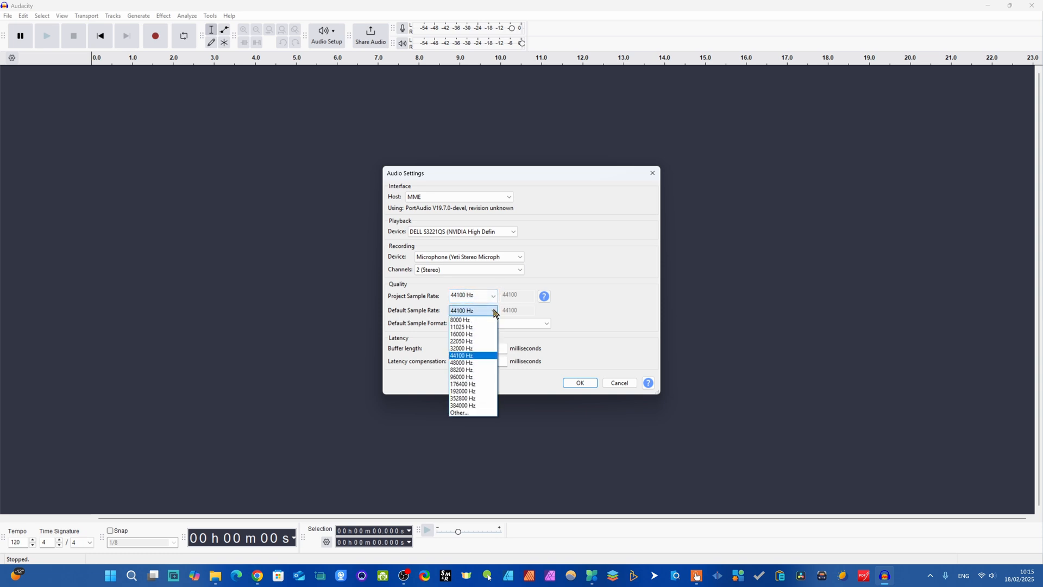
pyautogui.click(463, 364)
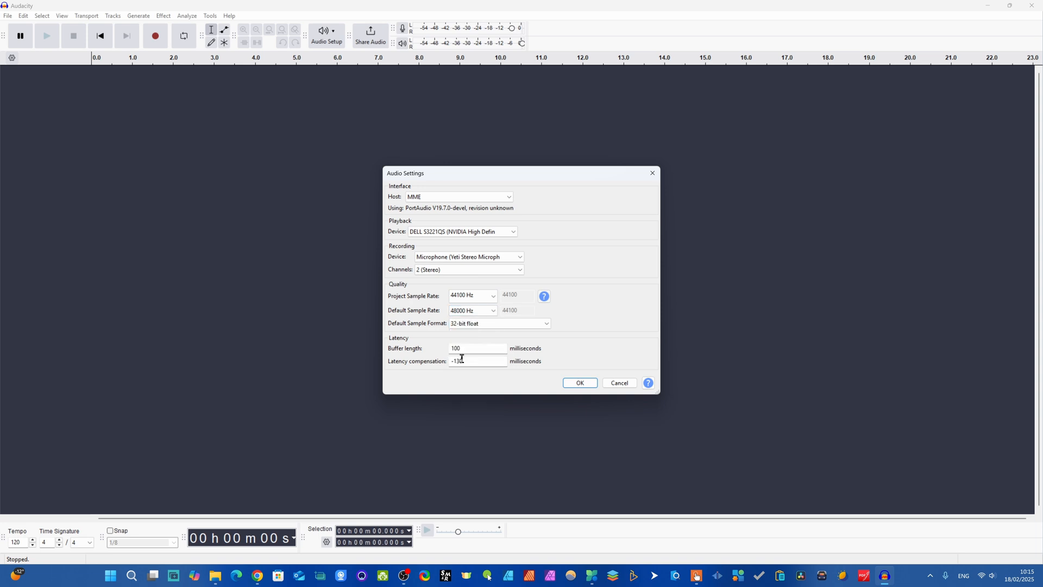
pyautogui.click(494, 313)
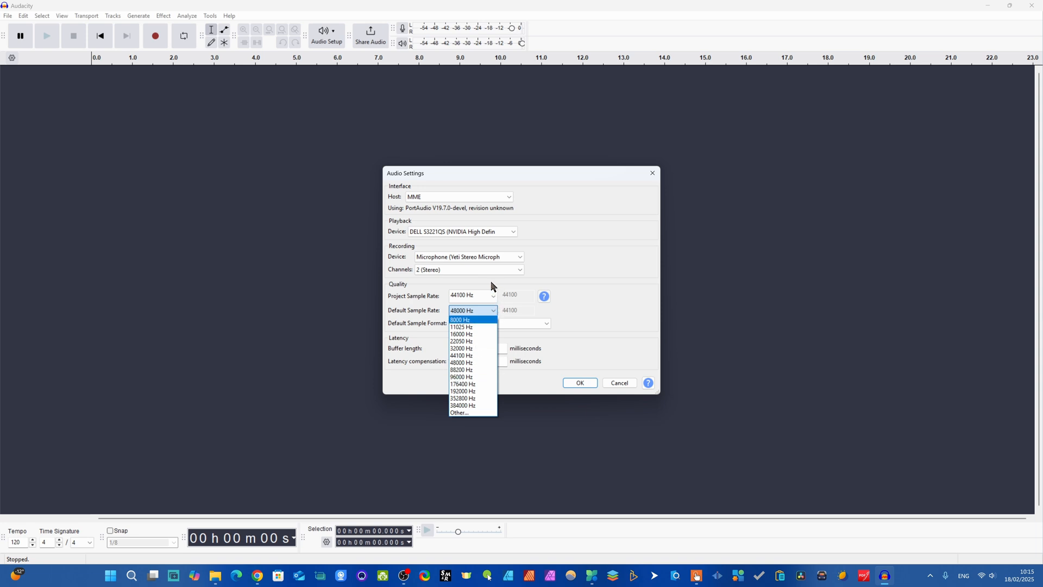
pyautogui.click(494, 296)
pyautogui.click(492, 311)
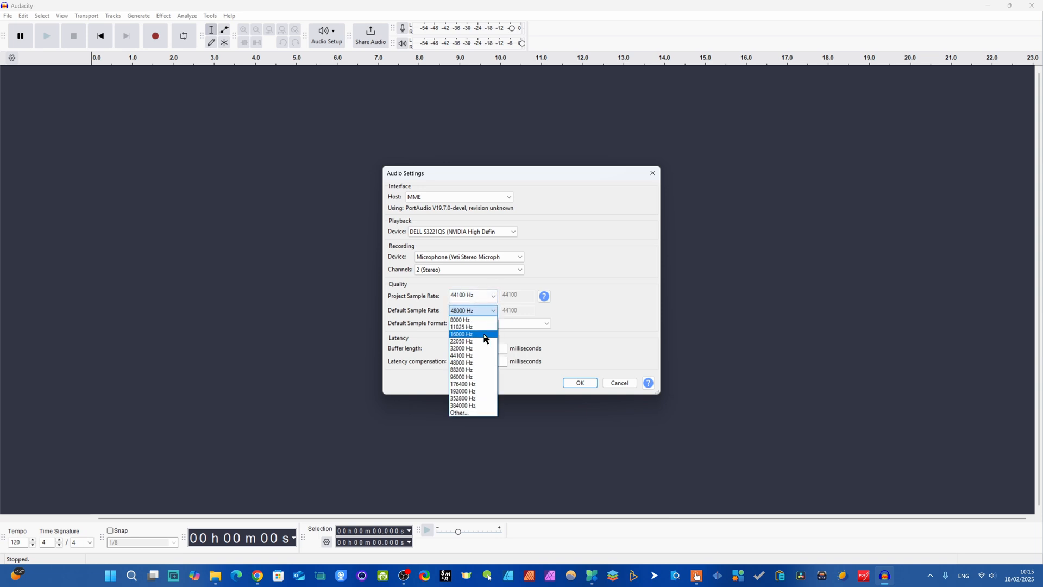
pyautogui.click(464, 355)
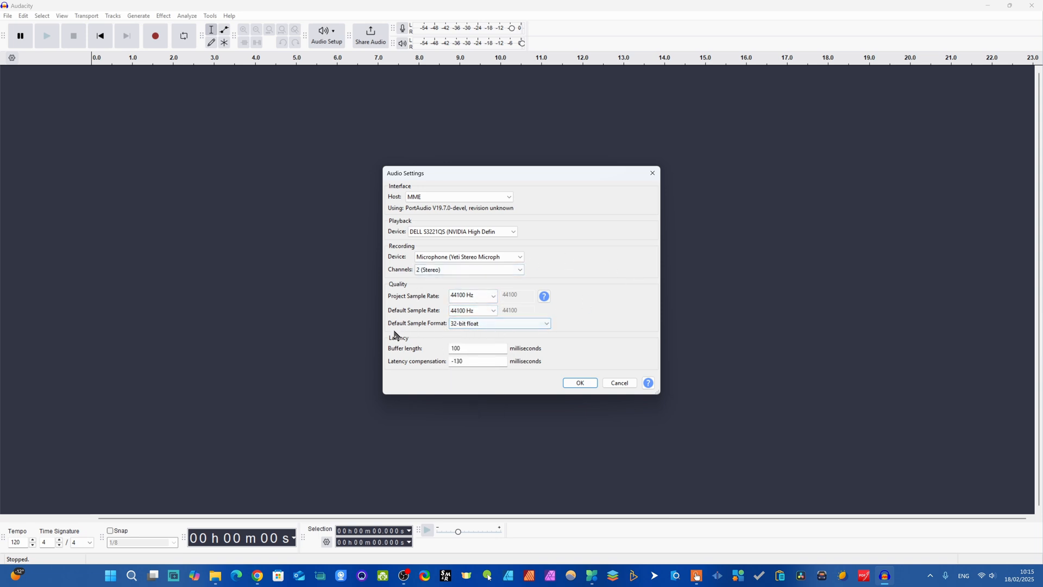
# - Choose 32-bit float as the default sample format and accept the audio settings
pyautogui.click(547, 324)
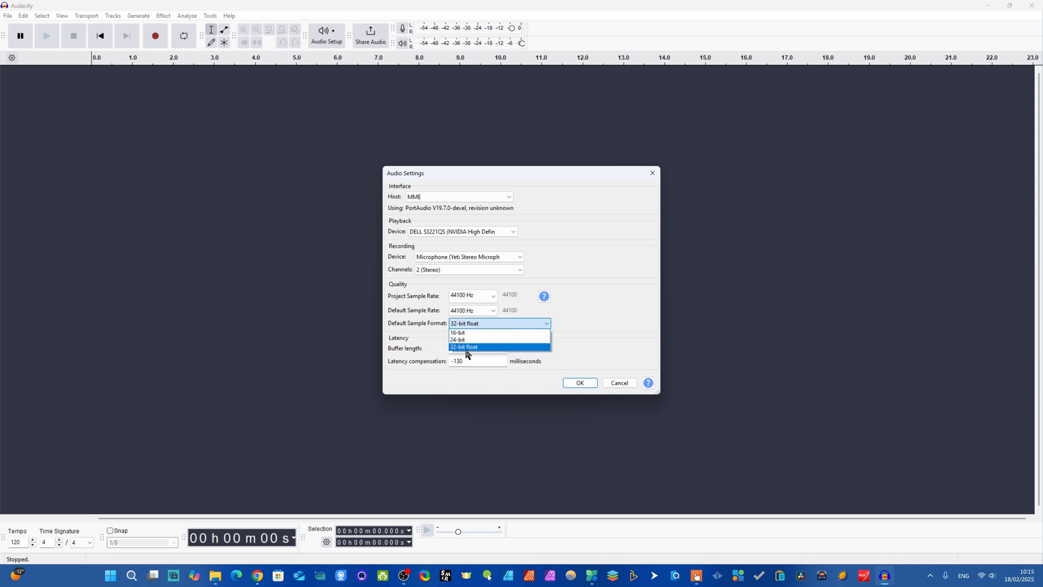
pyautogui.click(483, 347)
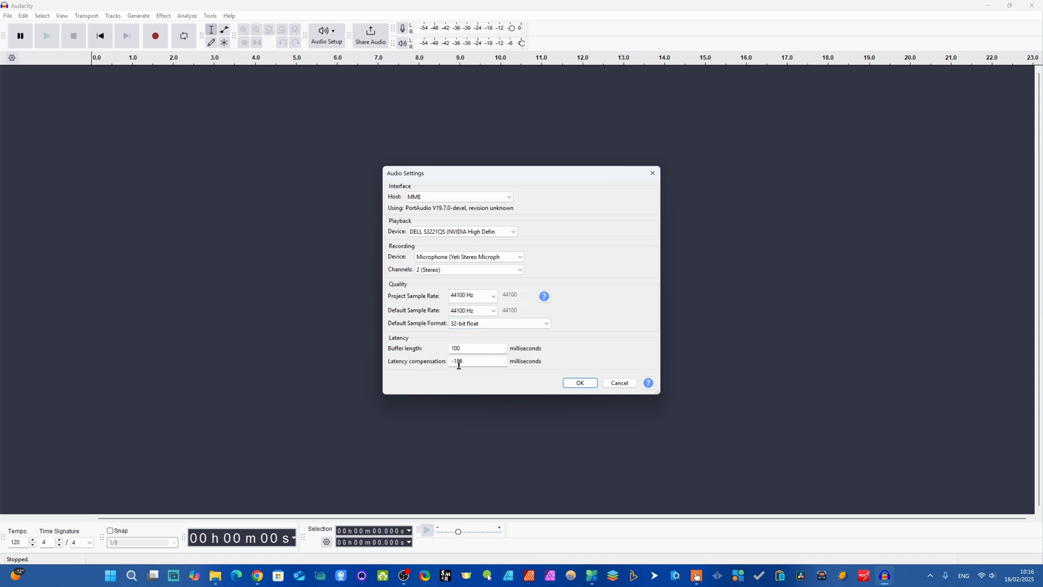
pyautogui.click(580, 383)
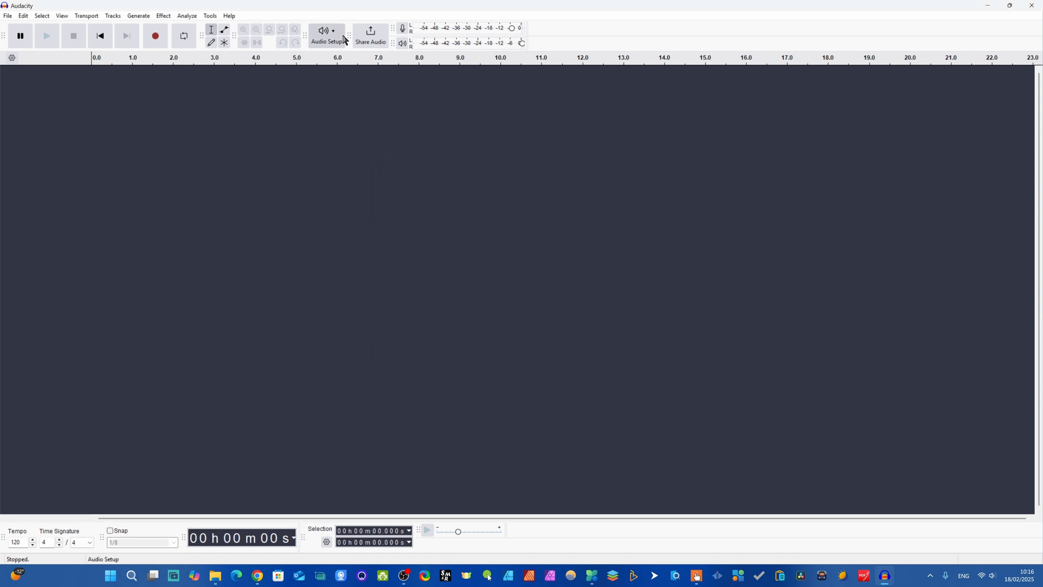
# - Rescan the audio devices and check the Audio Setup options again
pyautogui.click(341, 36)
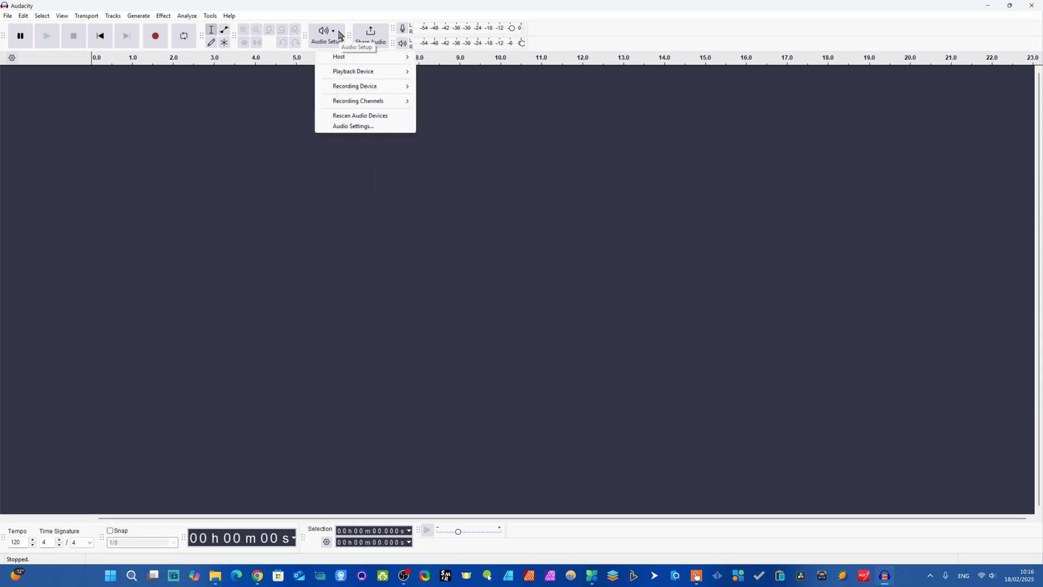
pyautogui.click(375, 117)
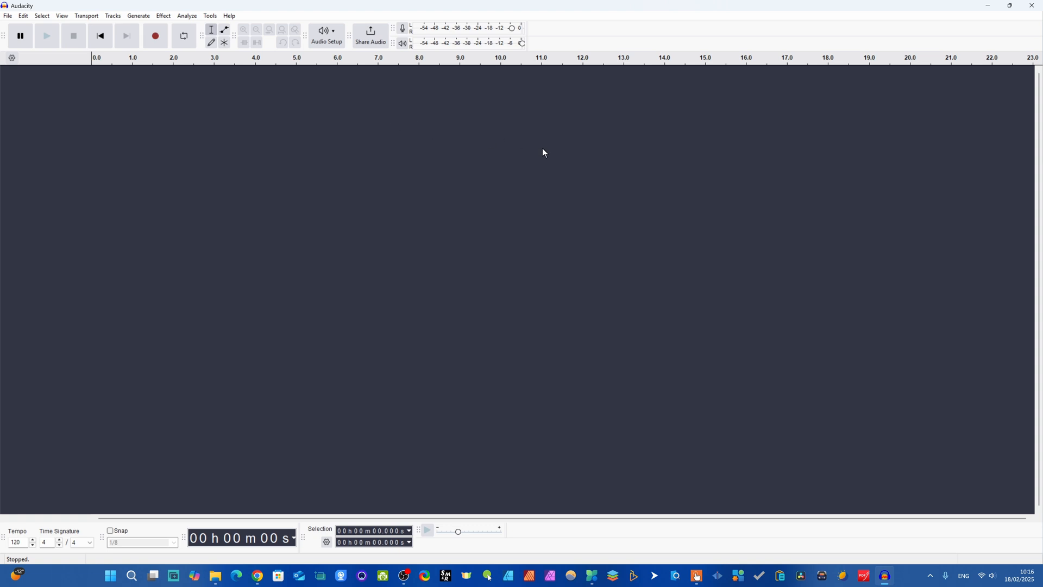
pyautogui.click(333, 32)
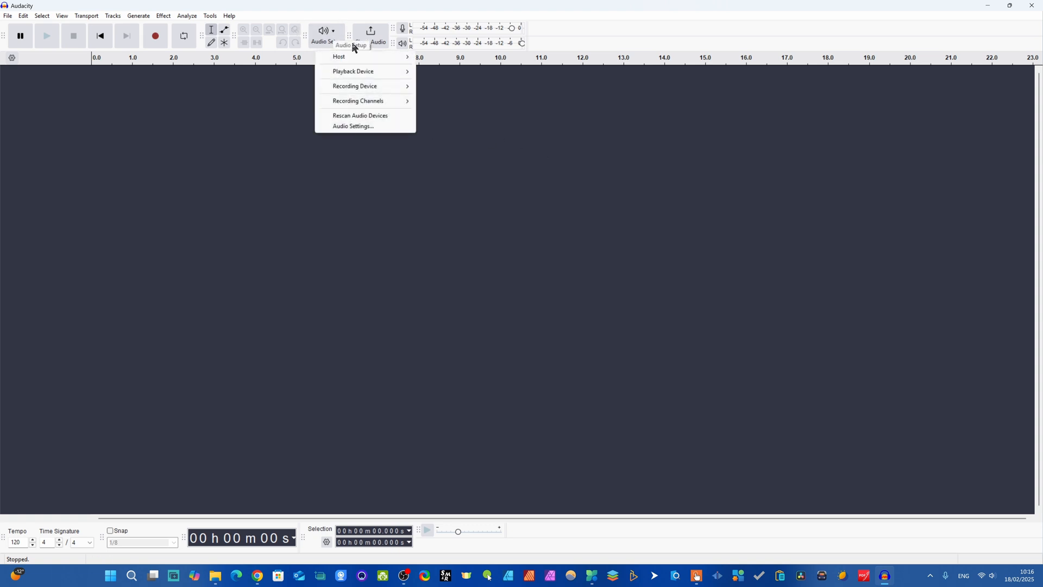
pyautogui.moveTo(368, 88)
pyautogui.click(285, 135)
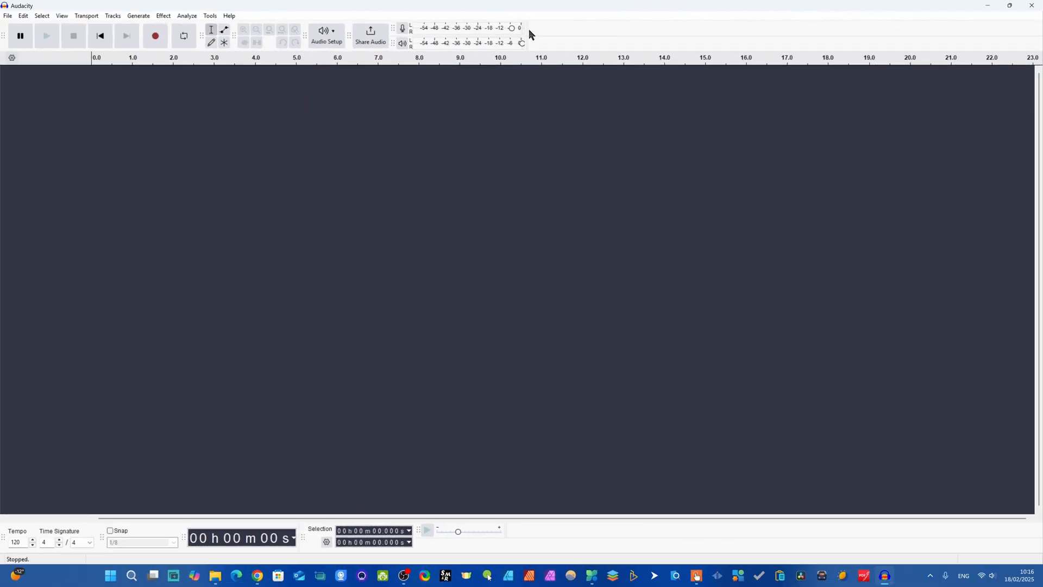
# - Widen the recording and playback meters to equal length across most of the window width
pyautogui.moveTo(528, 27); pyautogui.dragTo(859, 46)
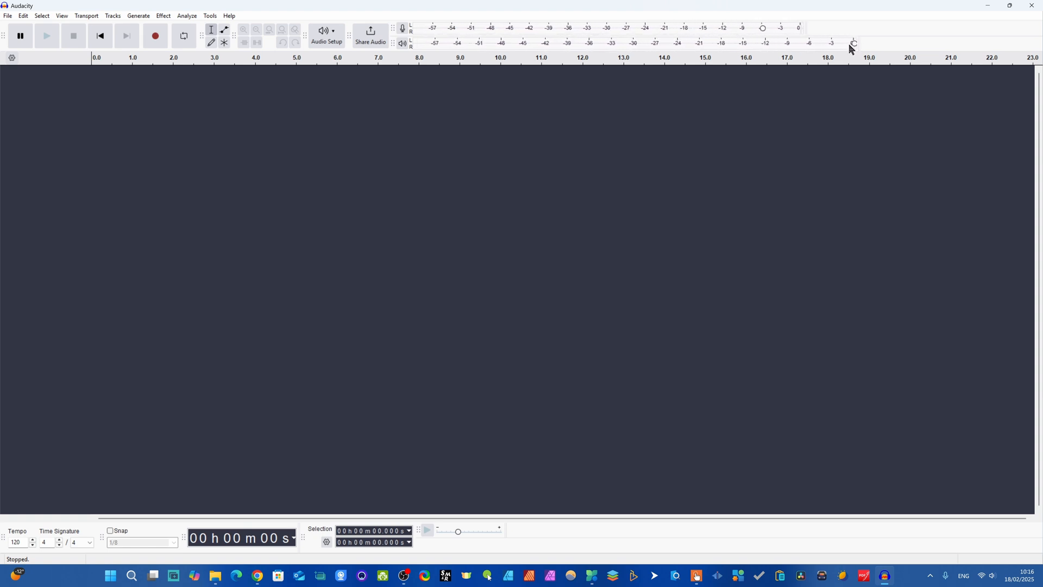
pyautogui.moveTo(803, 25); pyautogui.dragTo(927, 27)
pyautogui.moveTo(860, 46); pyautogui.dragTo(986, 45)
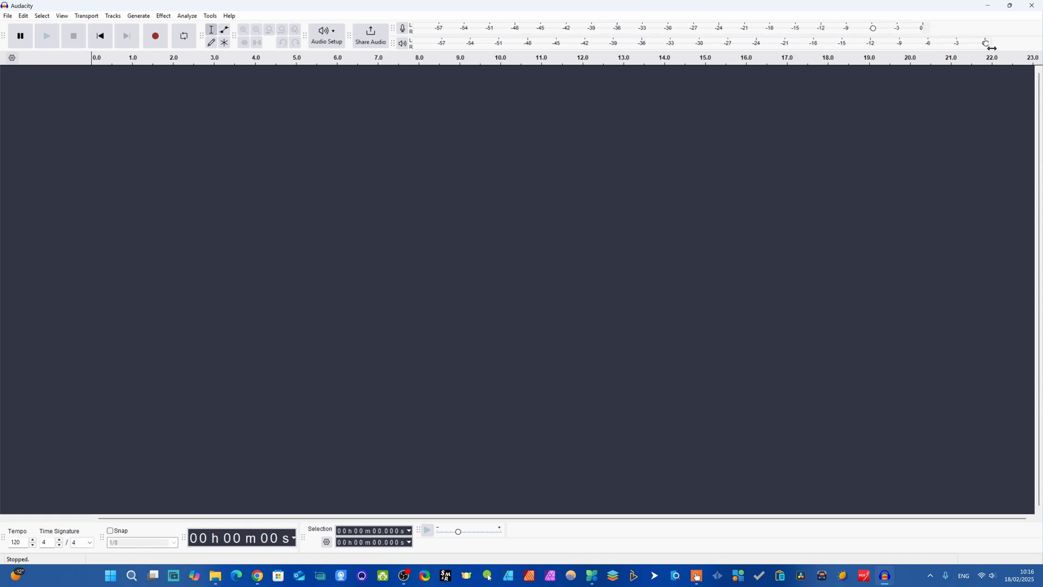
pyautogui.moveTo(928, 27); pyautogui.dragTo(986, 27)
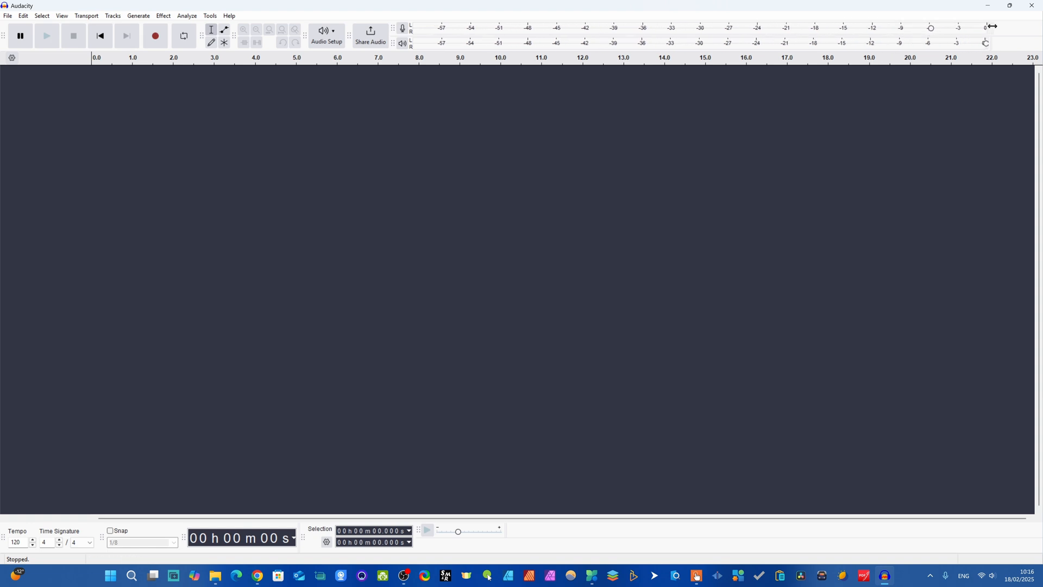
# - Show the Device Toolbar in addition to the toolbars already displayed
pyautogui.click(62, 16)
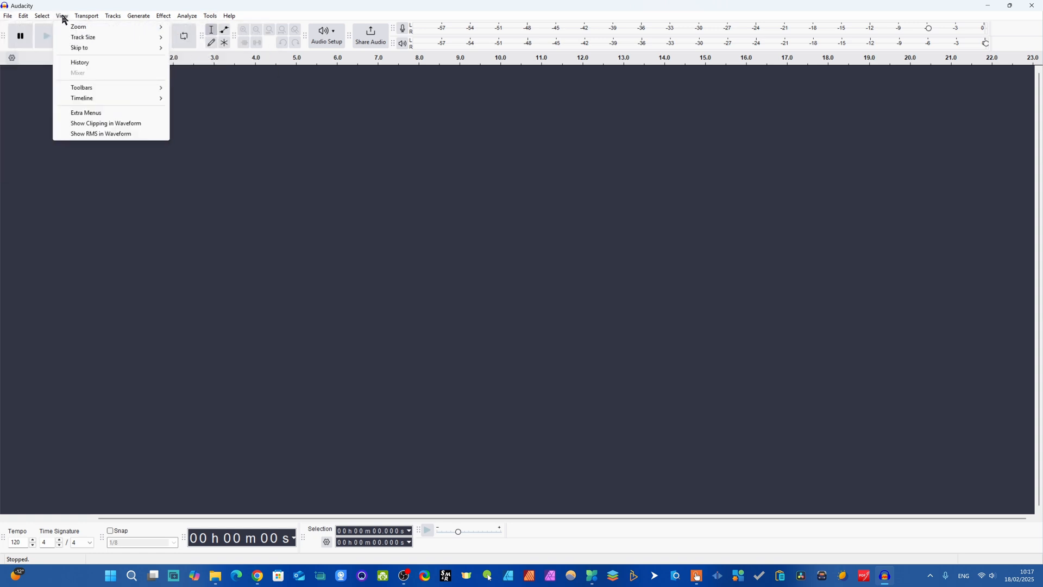
pyautogui.moveTo(131, 91)
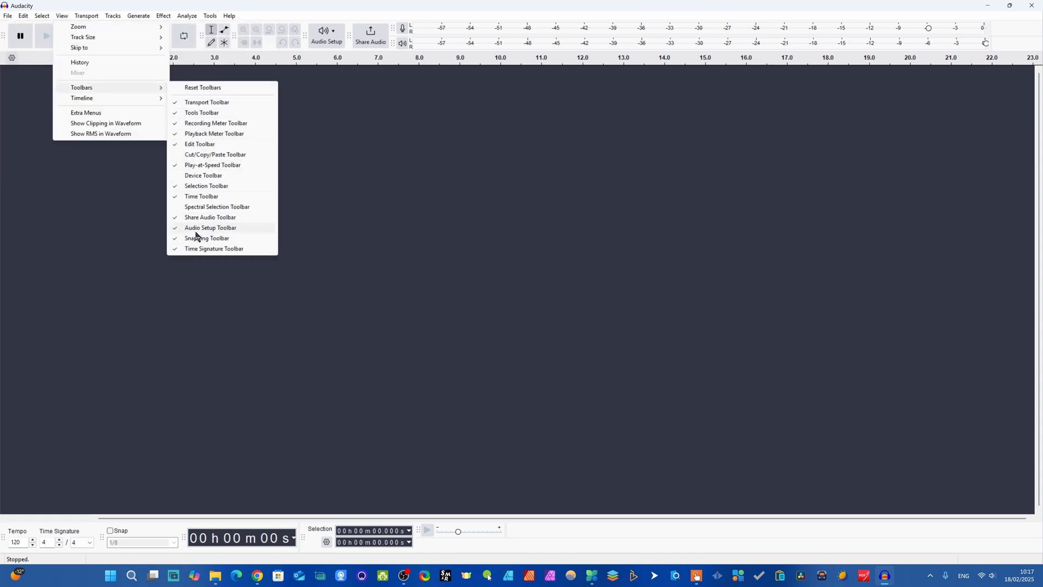
pyautogui.click(214, 176)
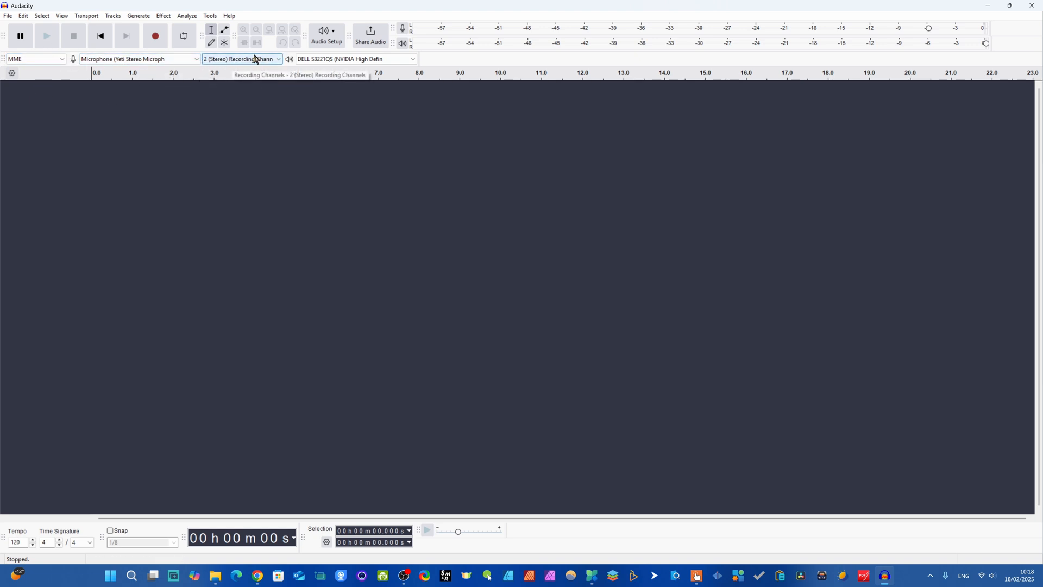
# - Check the recording channels, recording device and playback device choices offered in the Device Toolbar
pyautogui.click(279, 59)
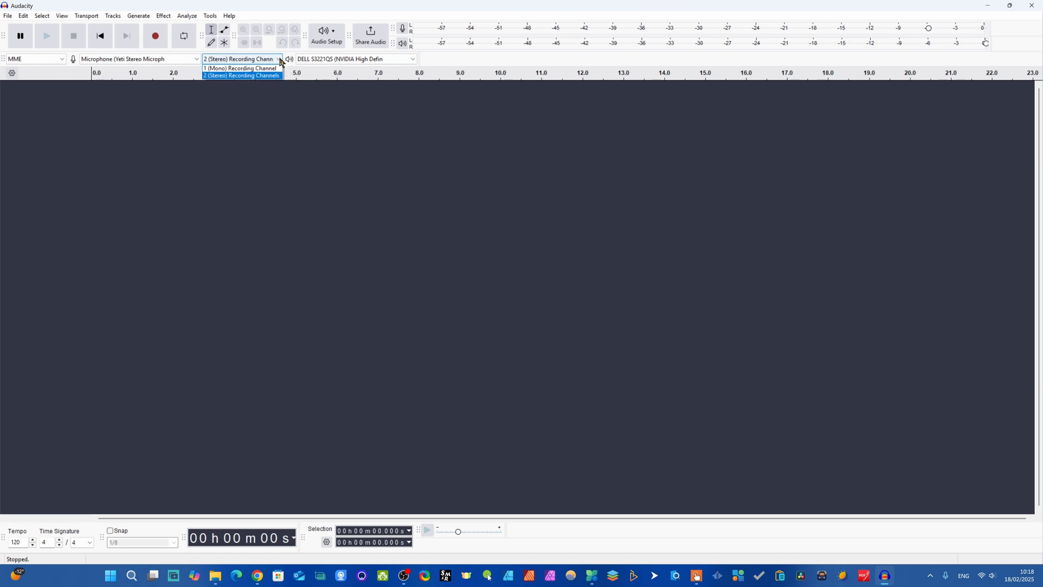
pyautogui.click(197, 64)
pyautogui.click(196, 63)
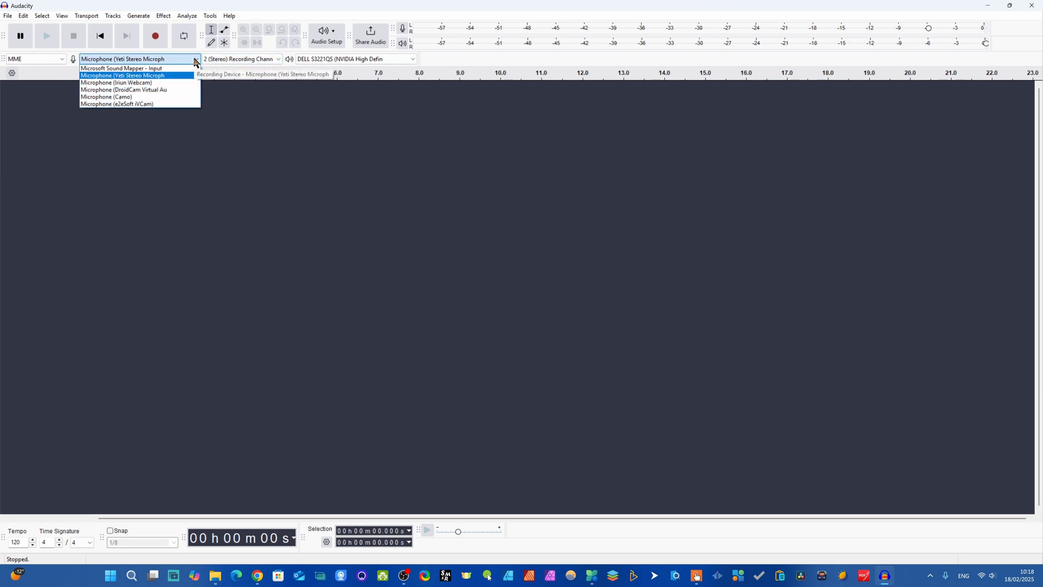
pyautogui.click(299, 133)
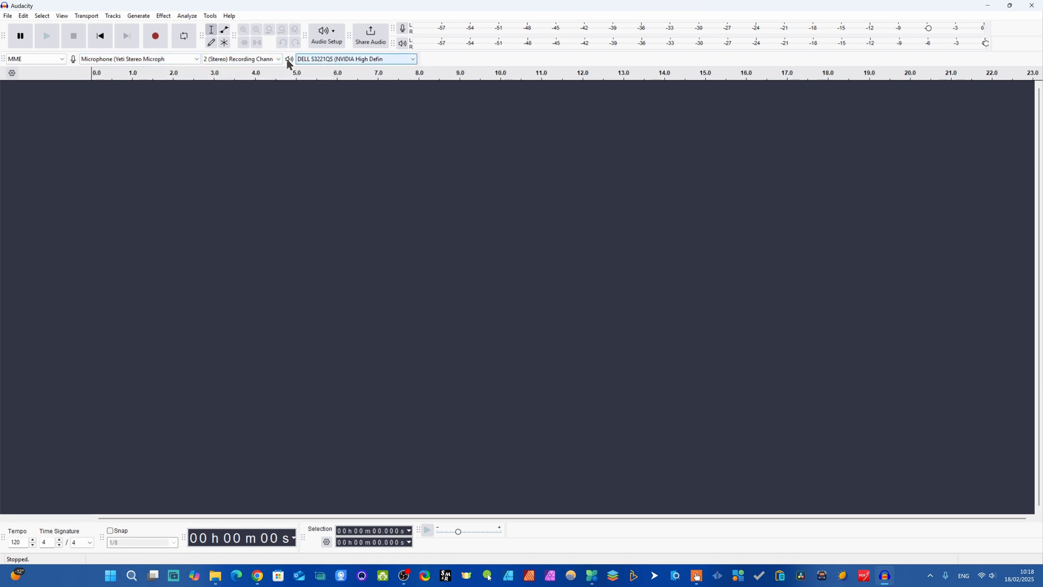
pyautogui.click(375, 63)
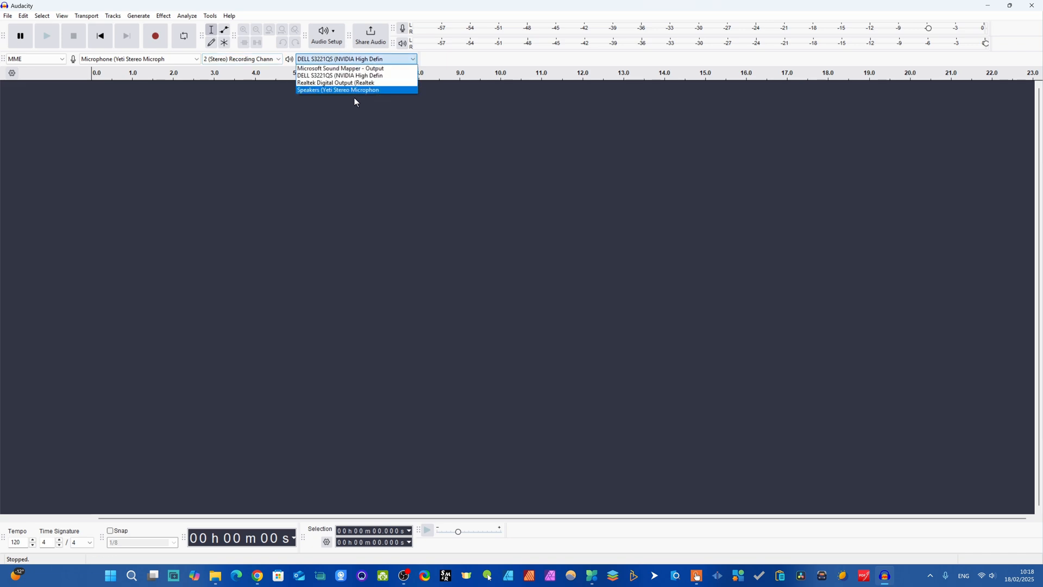
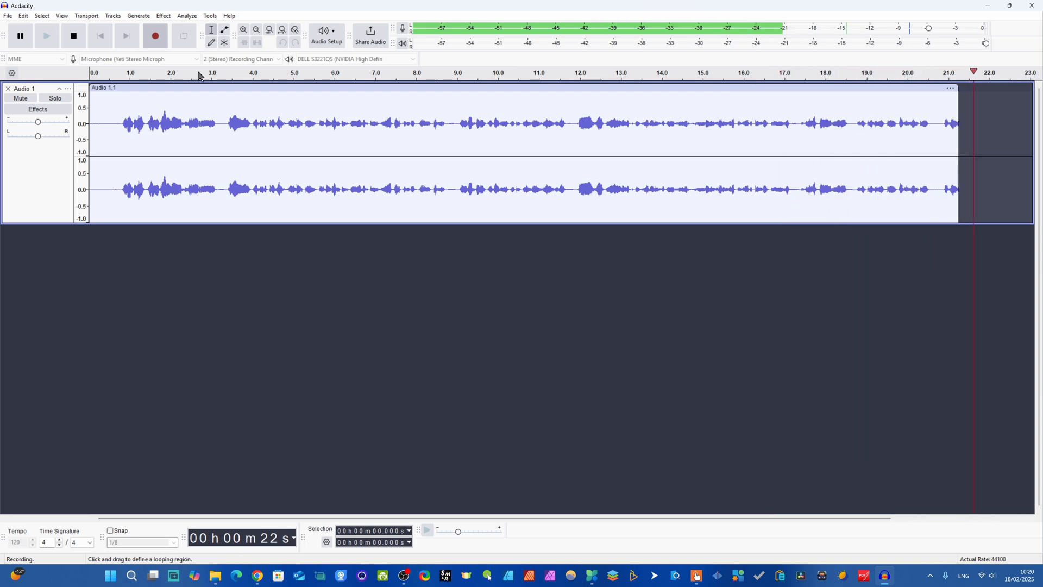
# - Pause the running voice recording, resume it, pause again at about 29 seconds, and stop recording
pyautogui.click(19, 37)
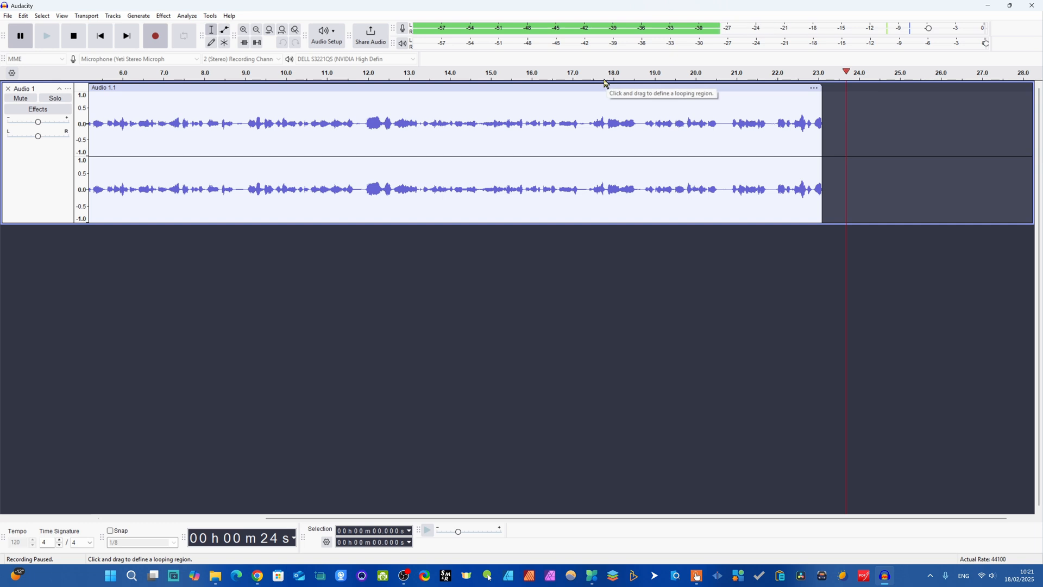
pyautogui.click(24, 41)
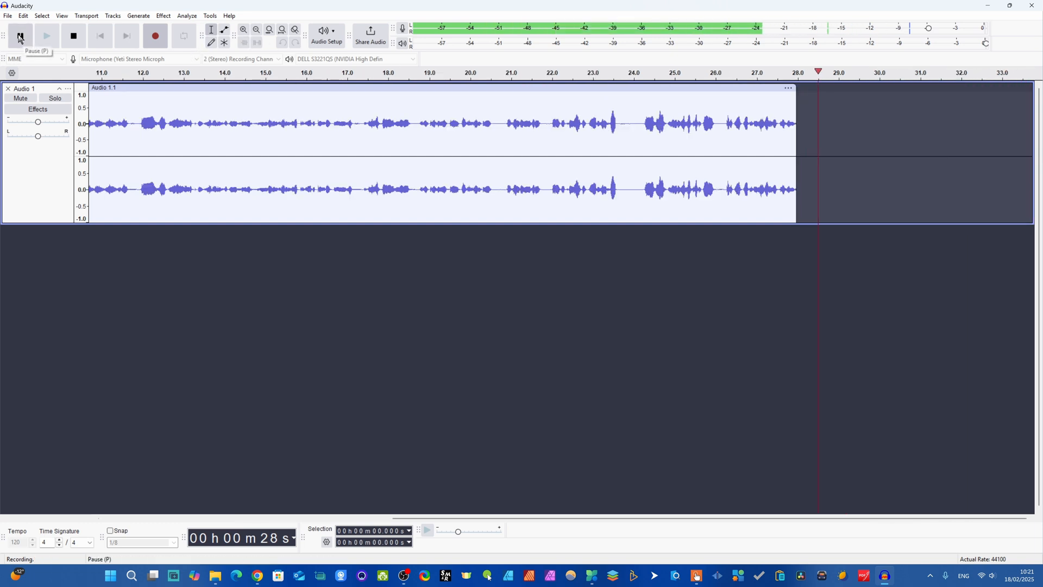
pyautogui.click(20, 37)
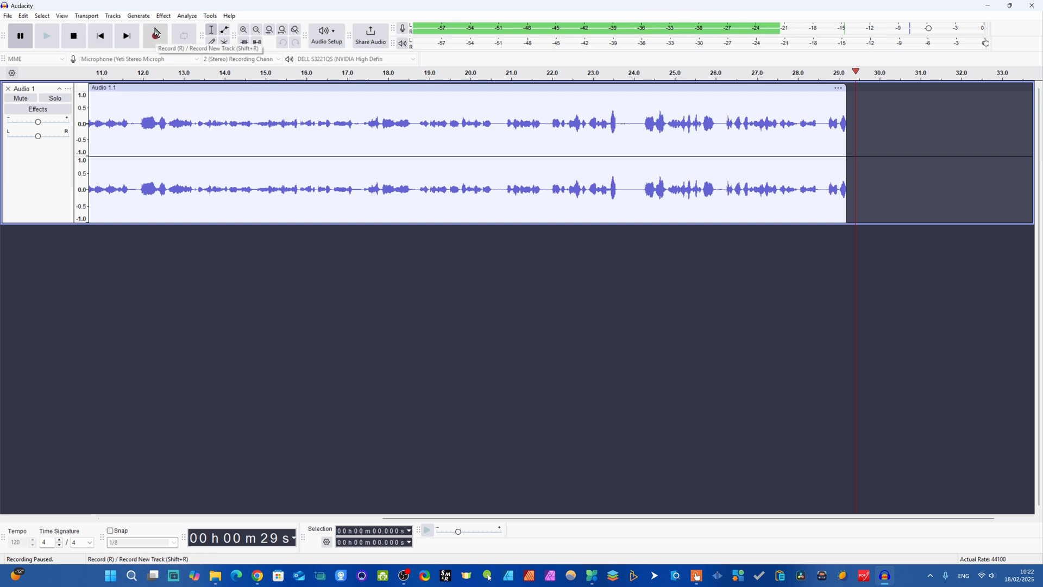
pyautogui.click(75, 38)
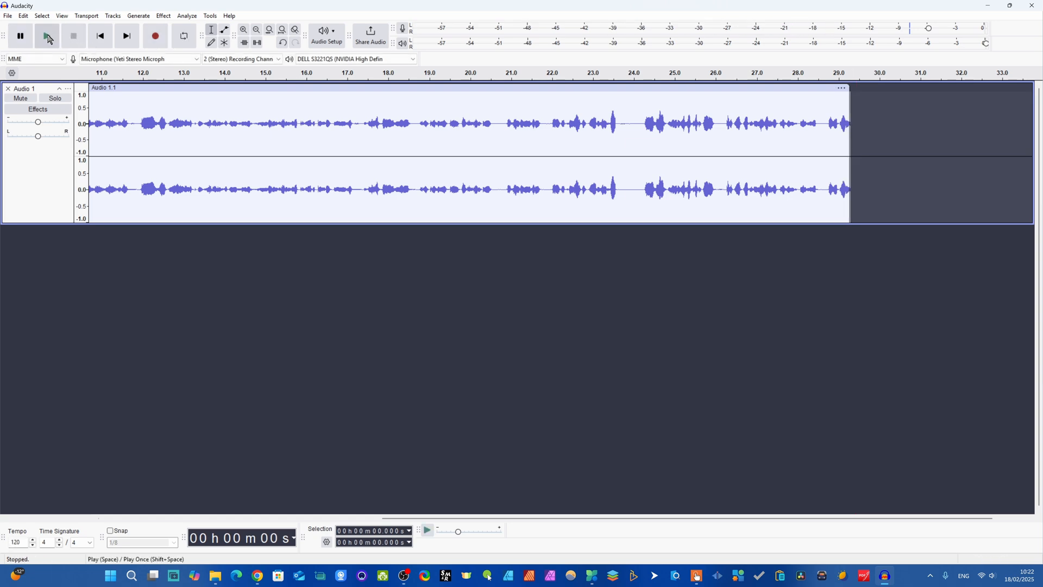
# - Play back the recorded track and check the Playback Device options in Audio Setup
pyautogui.click(47, 37)
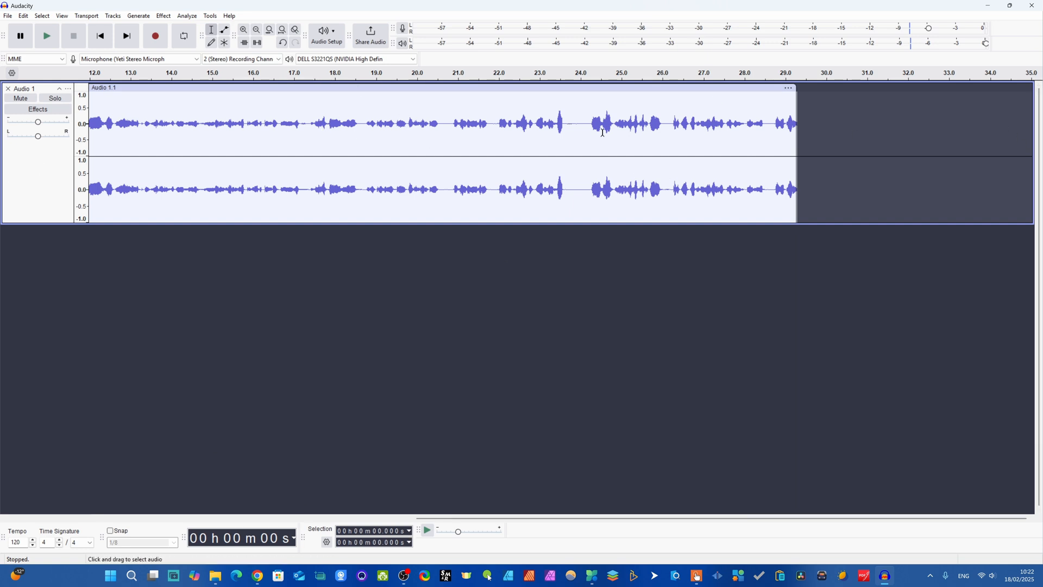
pyautogui.click(336, 34)
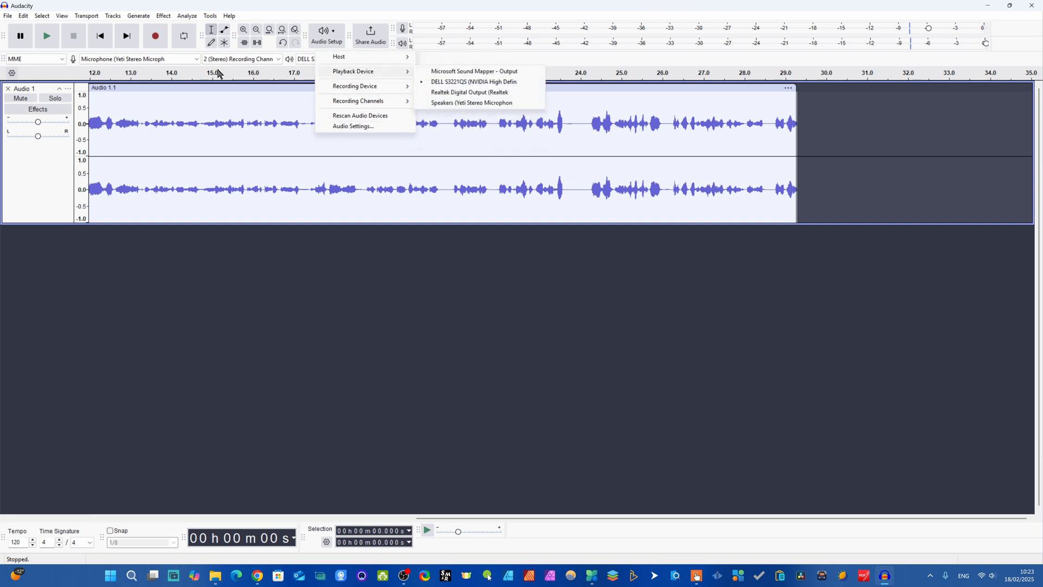
pyautogui.click(223, 101)
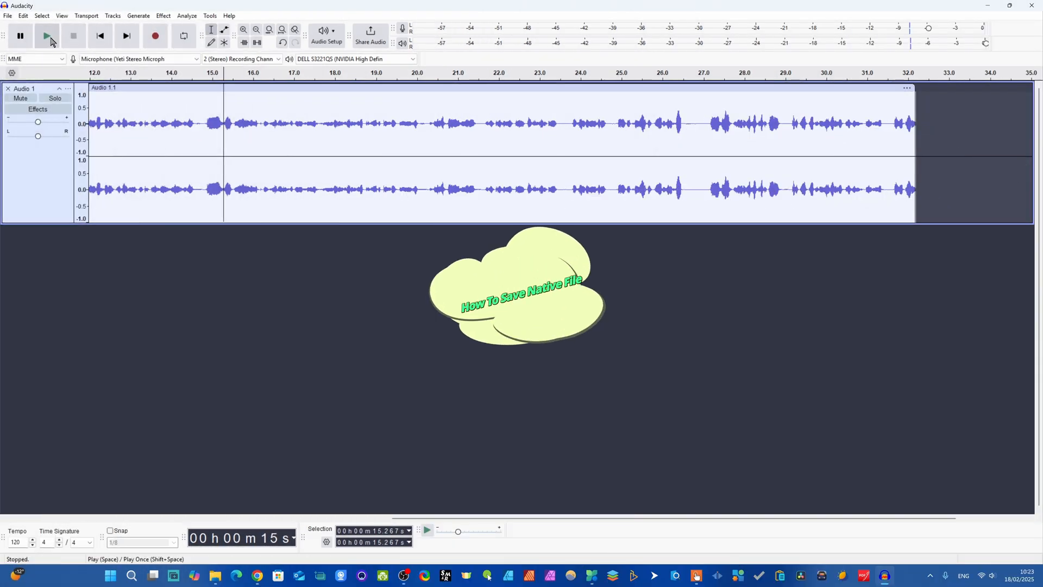
# - Save the project to the Desktop as an AUP3 project file named "audacity demo"
pyautogui.click(8, 15)
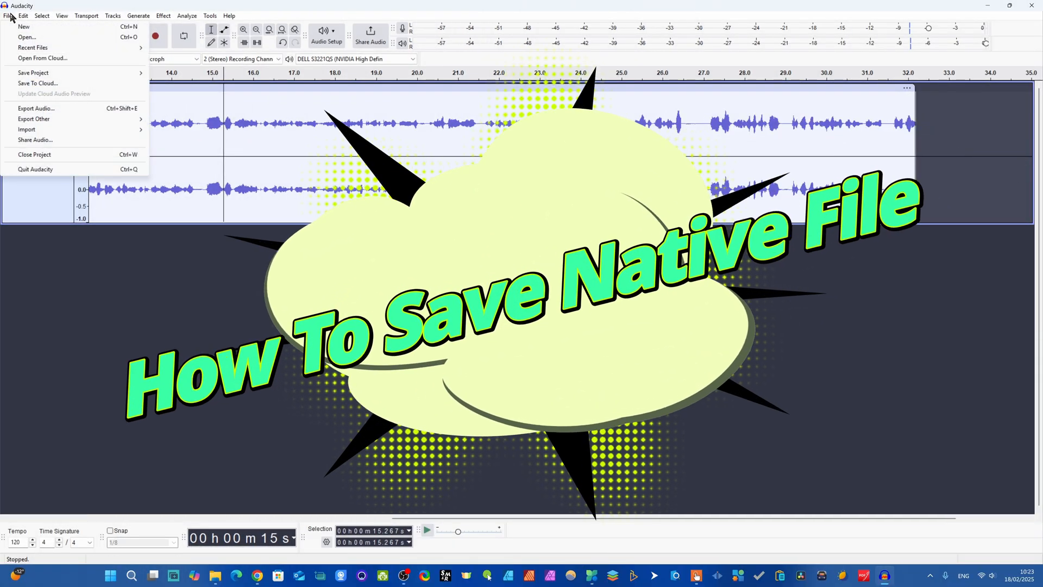
pyautogui.moveTo(54, 74)
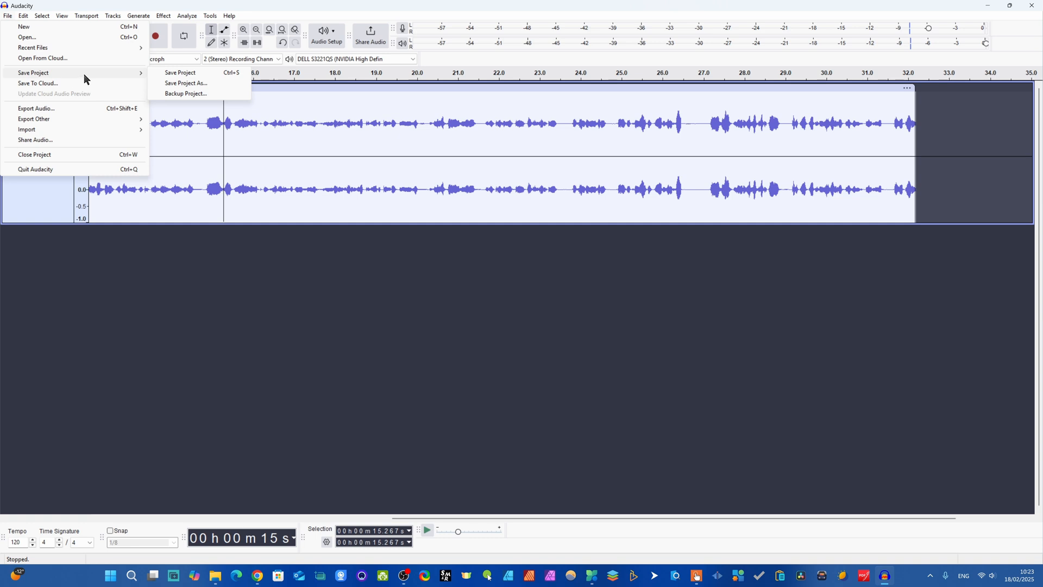
pyautogui.moveTo(87, 77)
pyautogui.click(188, 86)
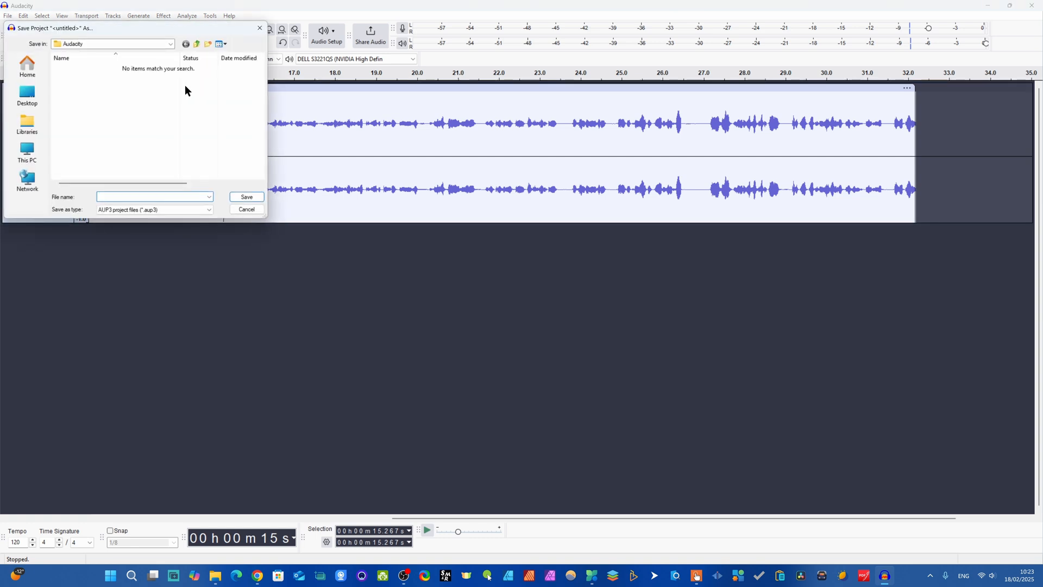
pyautogui.click(27, 96)
pyautogui.click(101, 94)
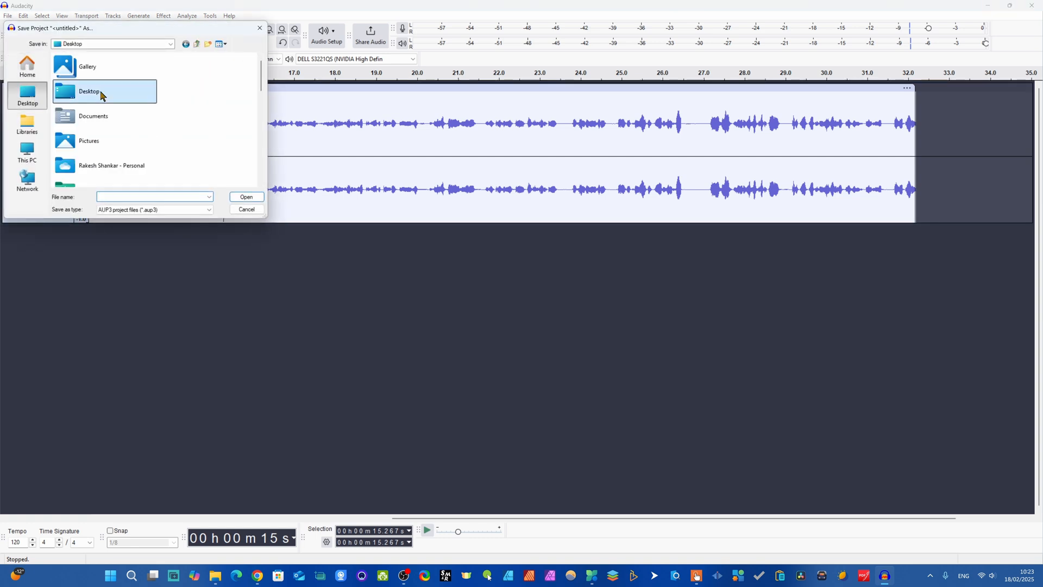
pyautogui.click(109, 198)
pyautogui.write('aud')
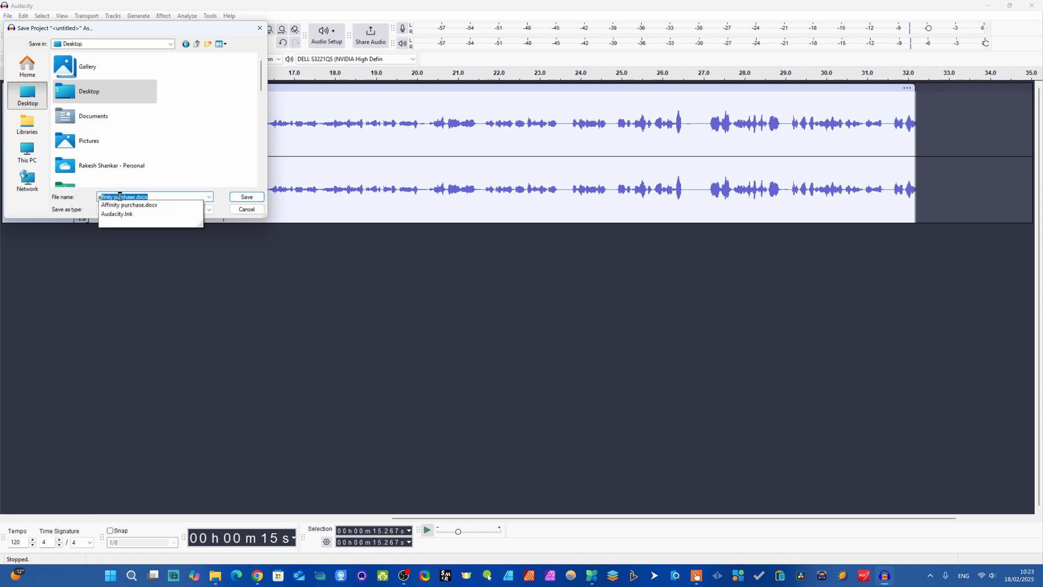
pyautogui.write('acity demo')
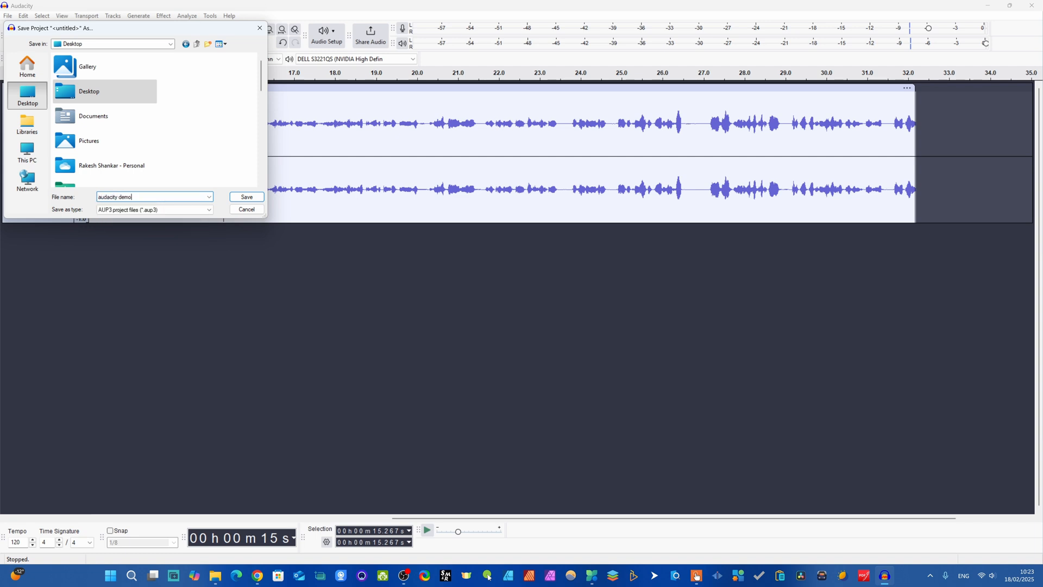
pyautogui.click(247, 197)
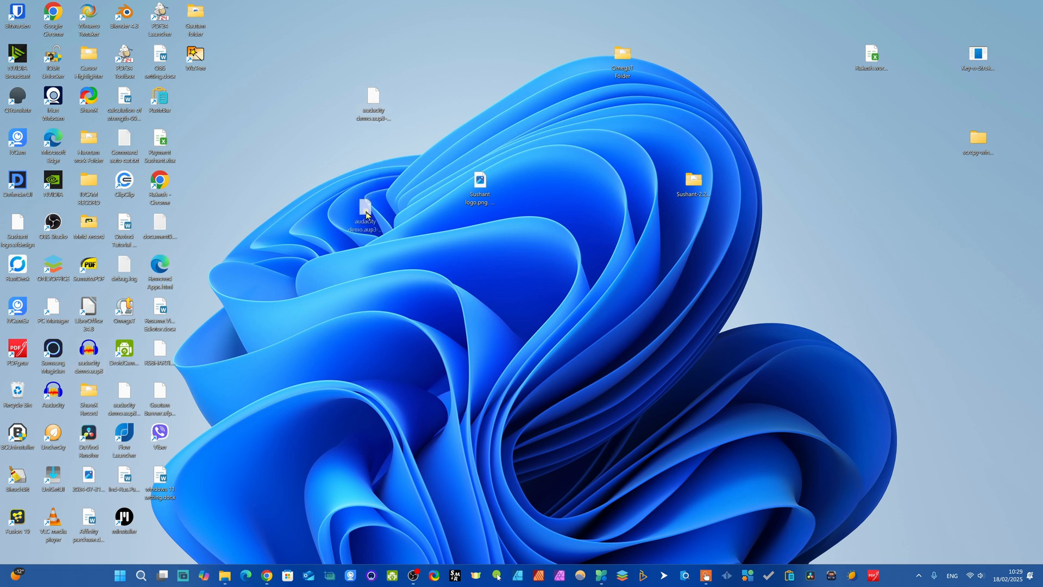
# - Reopen the saved audacity demo project from its desktop file and dismiss the welcome window
pyautogui.moveTo(366, 215); pyautogui.dragTo(334, 215)
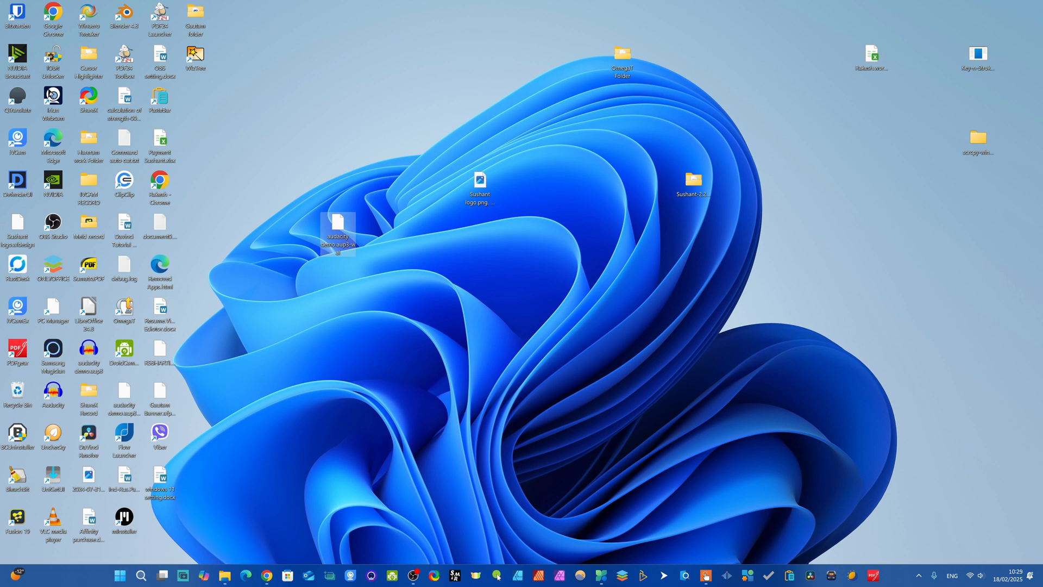
pyautogui.click(89, 354)
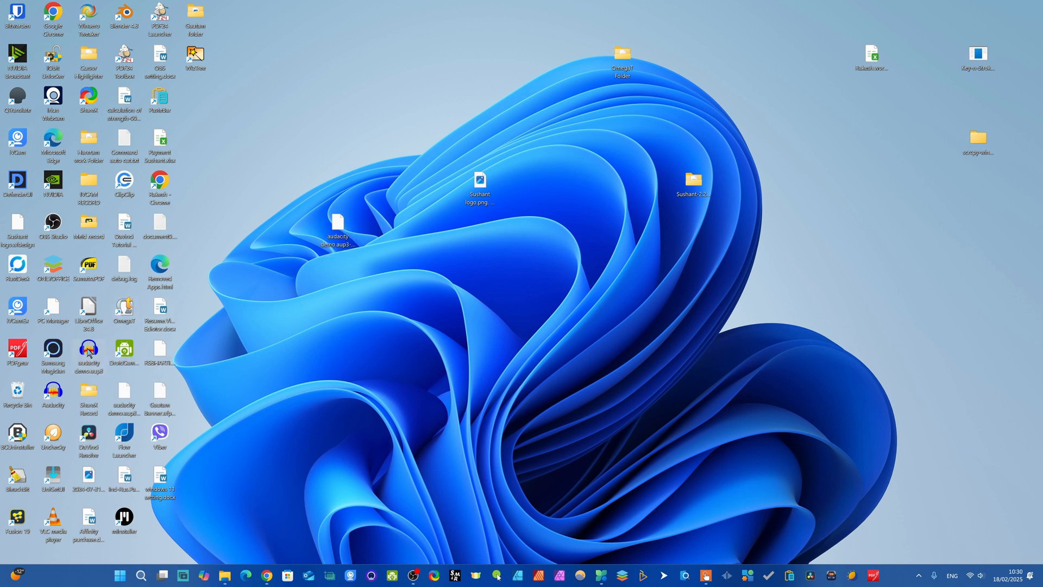
pyautogui.doubleClick(88, 353)
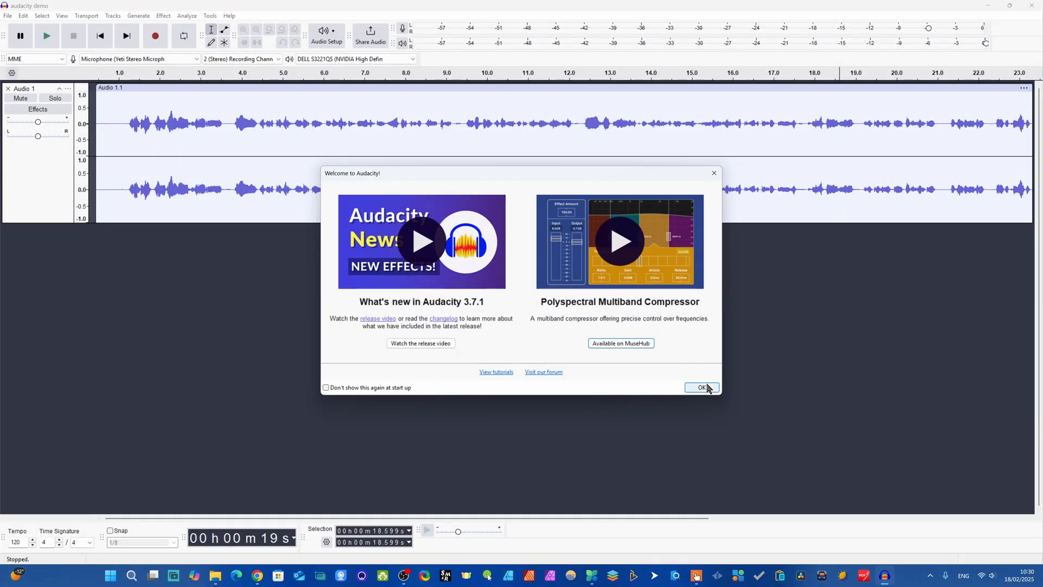
pyautogui.click(702, 387)
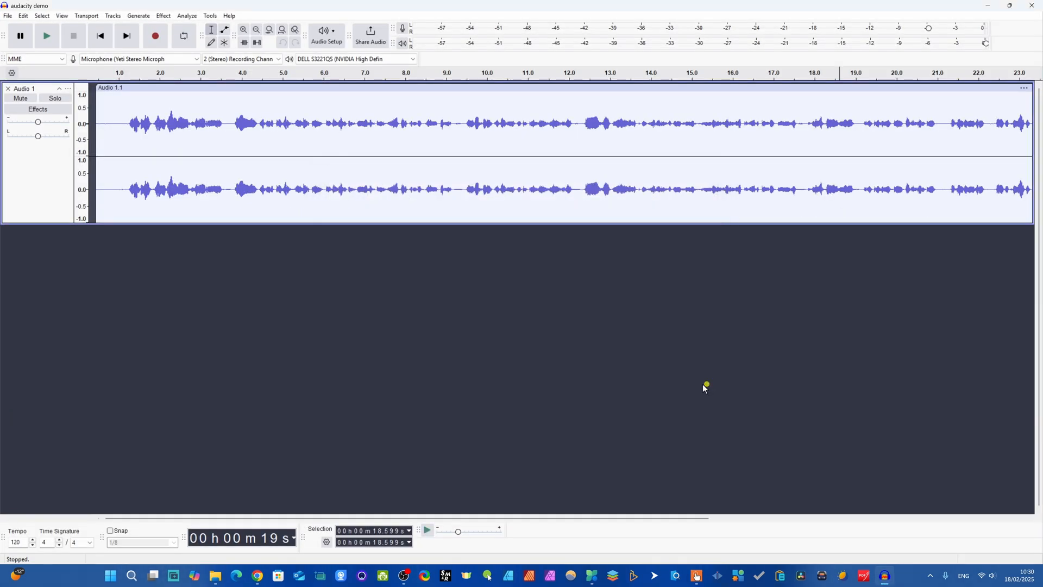
# - Play the reopened recording, pause it at about 28 seconds, and mark a looping region from about 25 to 28 seconds
pyautogui.click(47, 36)
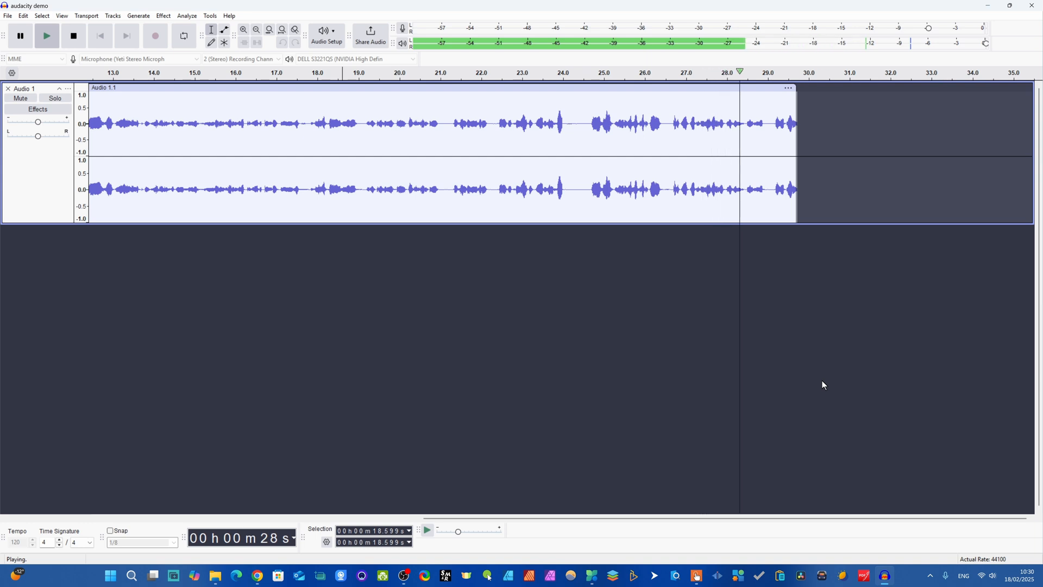
pyautogui.click(47, 37)
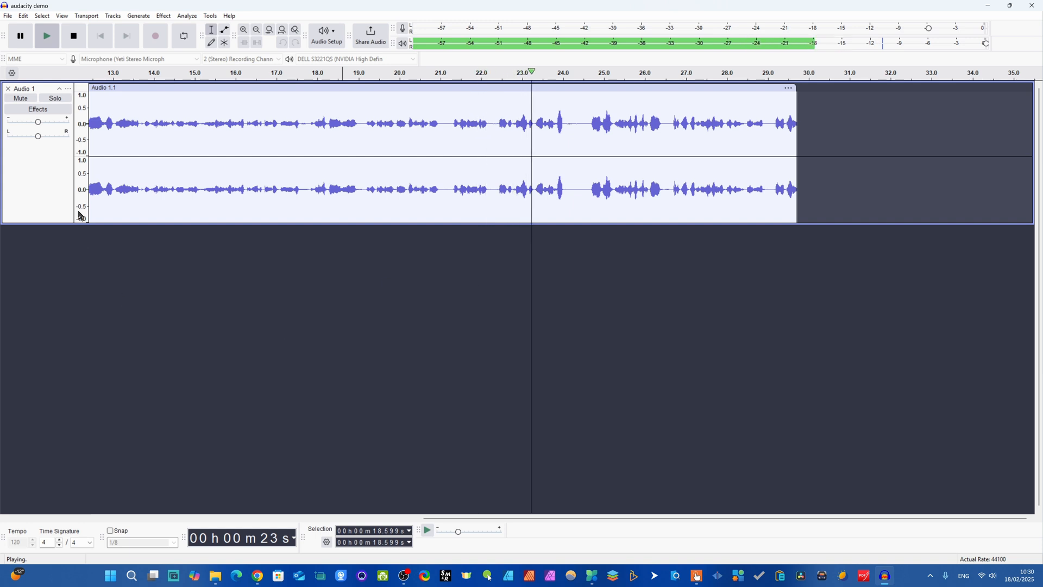
pyautogui.moveTo(624, 519); pyautogui.dragTo(414, 492)
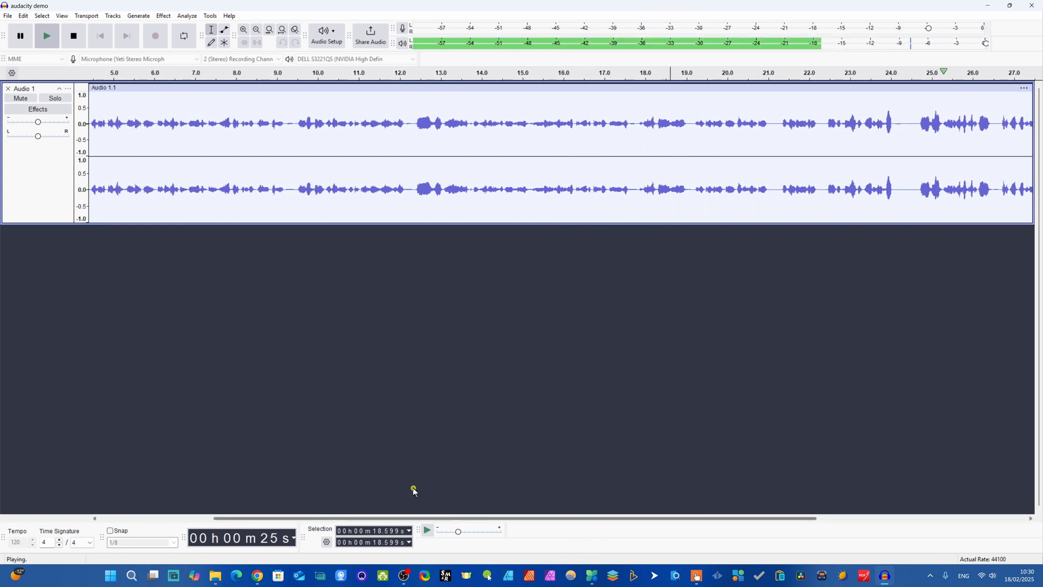
pyautogui.click(20, 36)
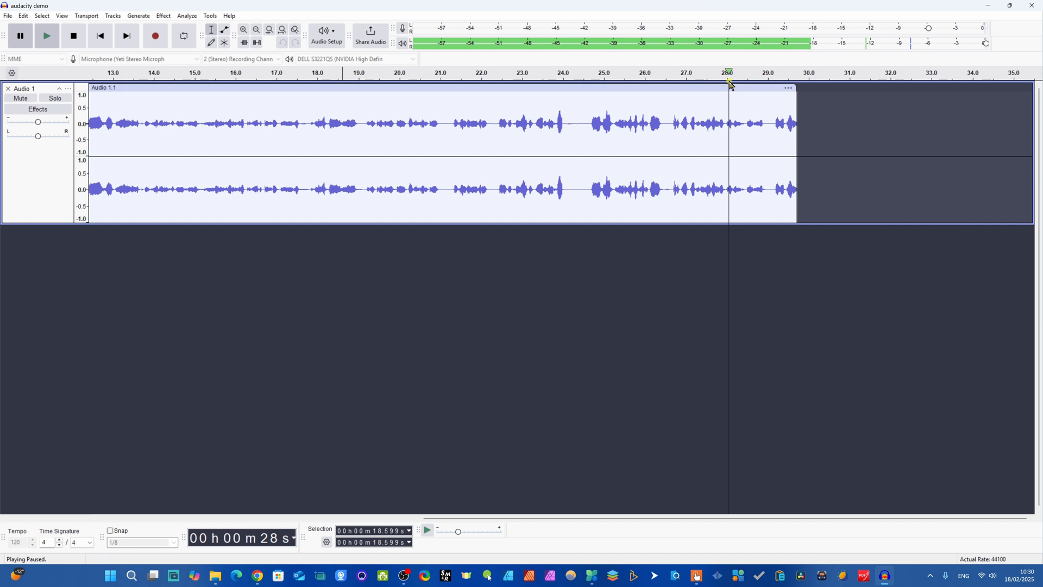
pyautogui.moveTo(731, 74); pyautogui.dragTo(607, 70)
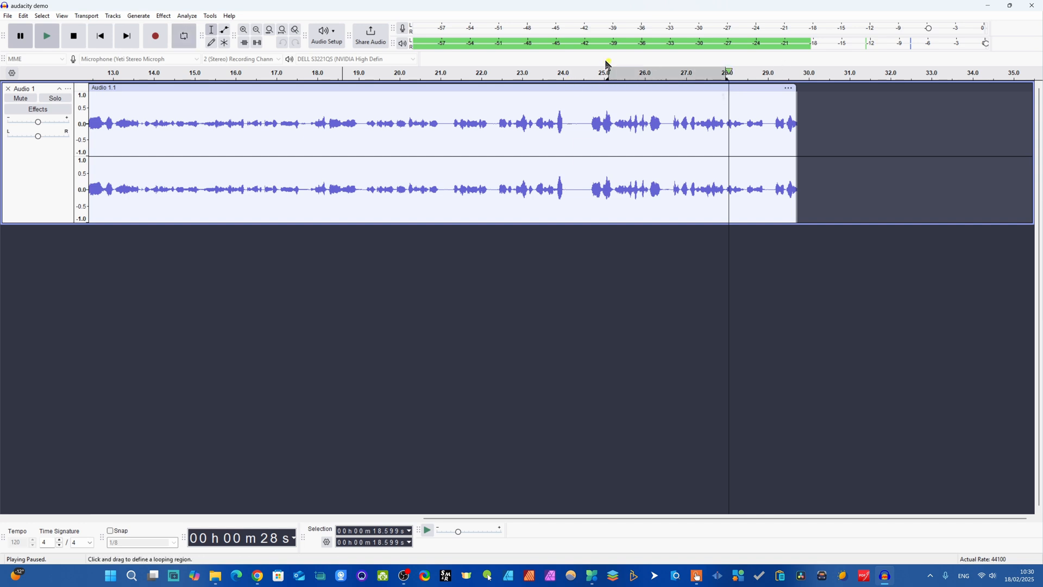
# - Skip to the start and end of the track, return to the start, and play the recording from there
pyautogui.click(102, 37)
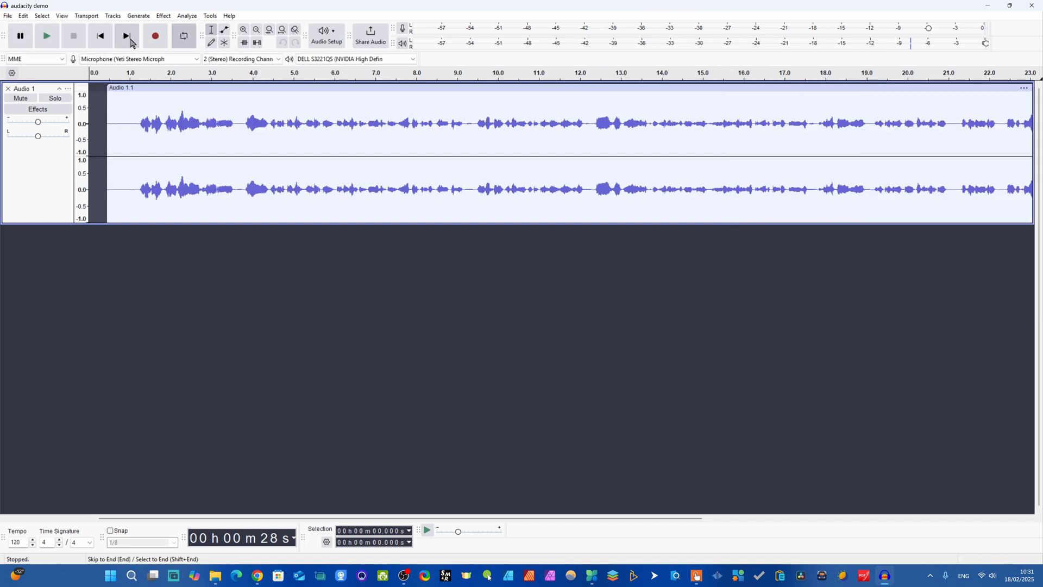
pyautogui.click(131, 41)
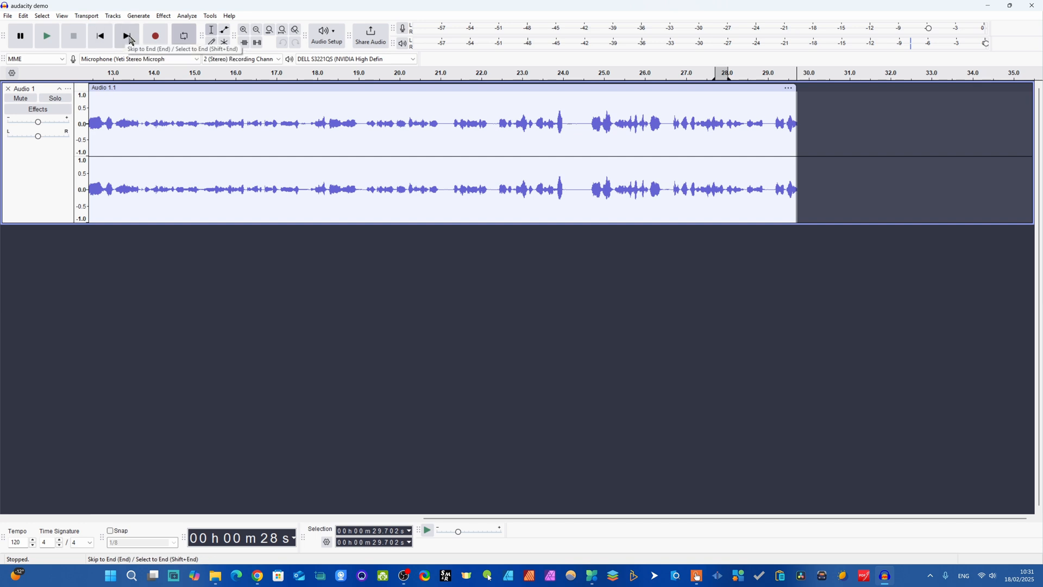
pyautogui.click(103, 40)
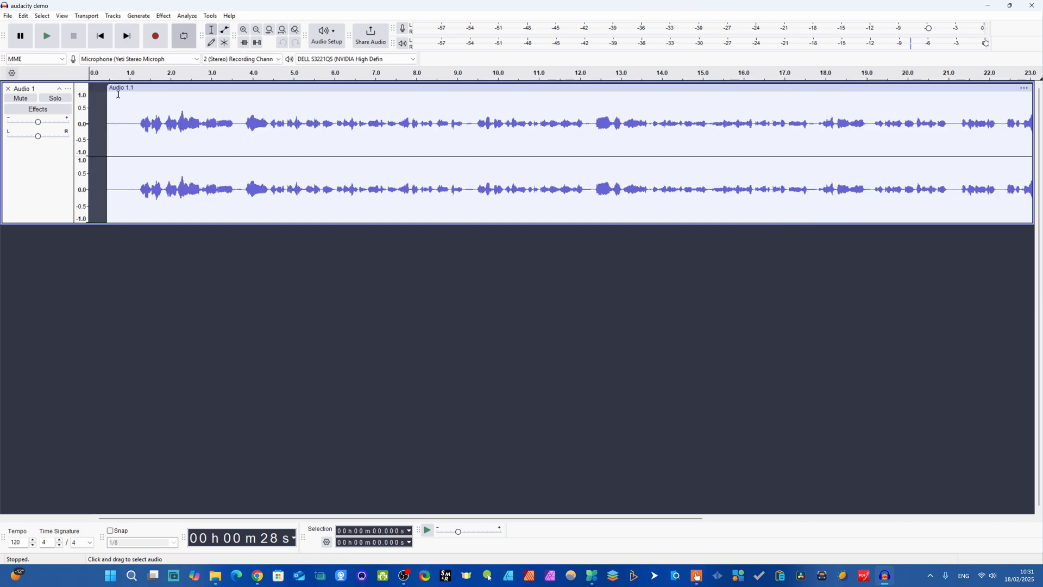
pyautogui.click(50, 38)
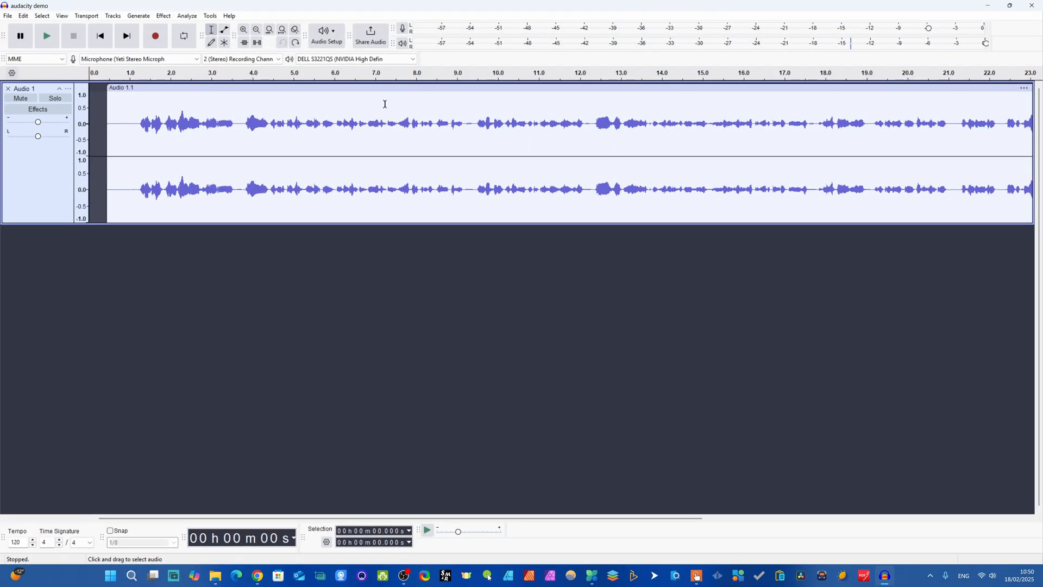
# - Place the cursor in the waveform's silent gaps at about 1.2, 3.7 and 9.1 seconds in turn
pyautogui.click(136, 123)
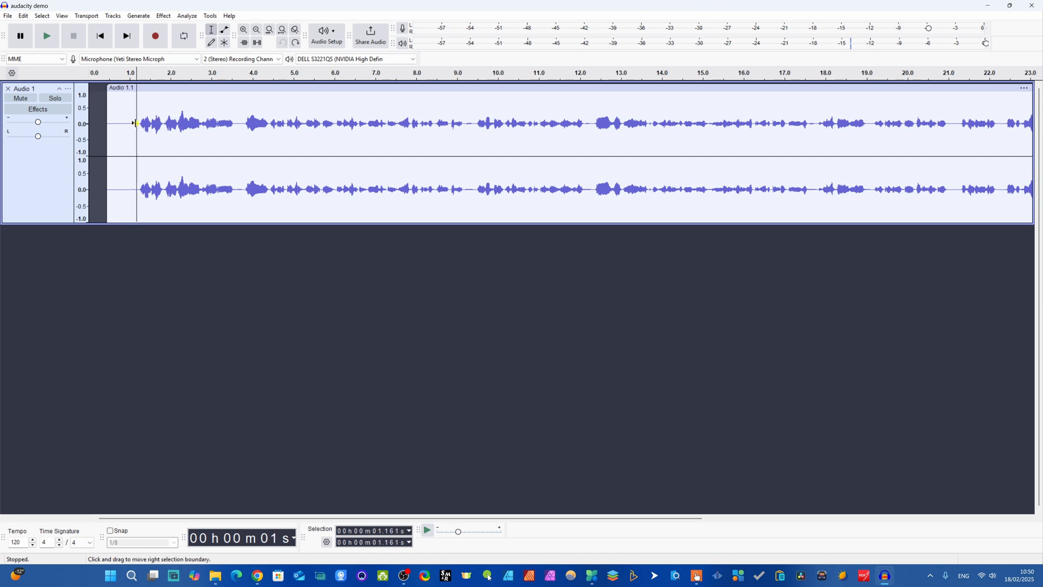
pyautogui.click(239, 124)
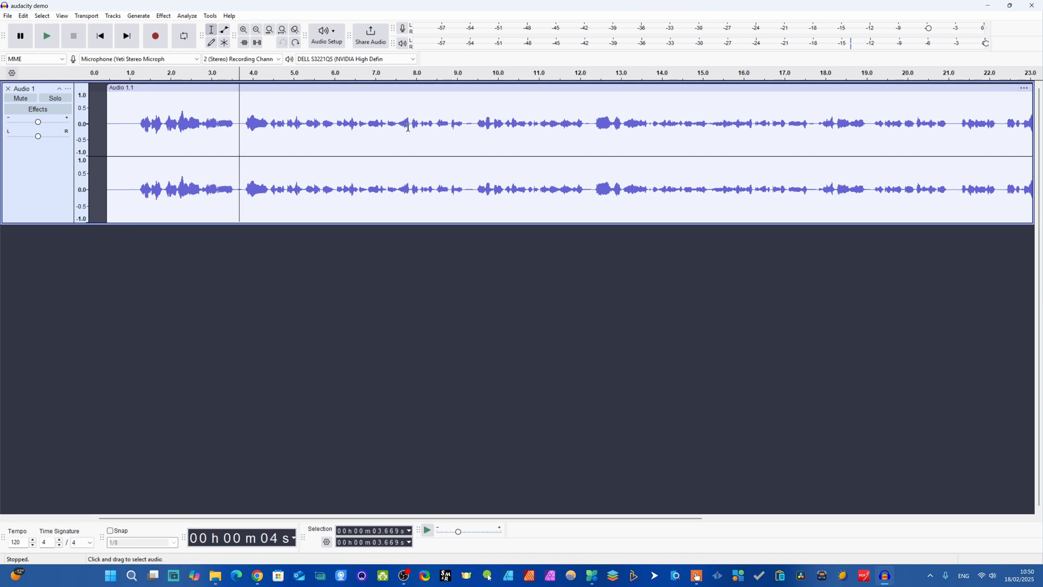
pyautogui.click(462, 125)
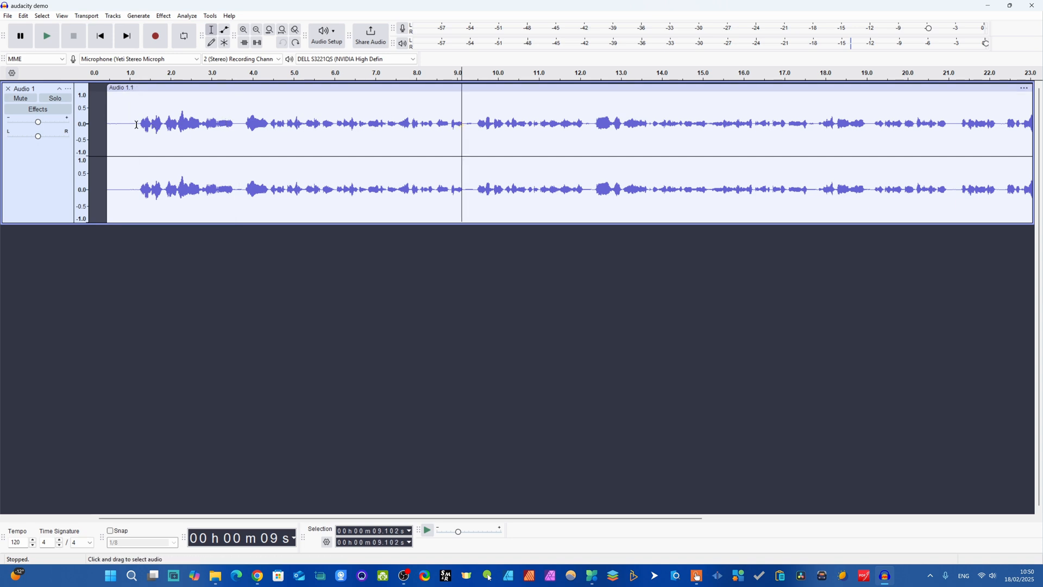
# - Place the cursor at about 1.2 and 7.5 seconds, play the recording from the latter position, and stop playback
pyautogui.click(136, 124)
pyautogui.click(397, 143)
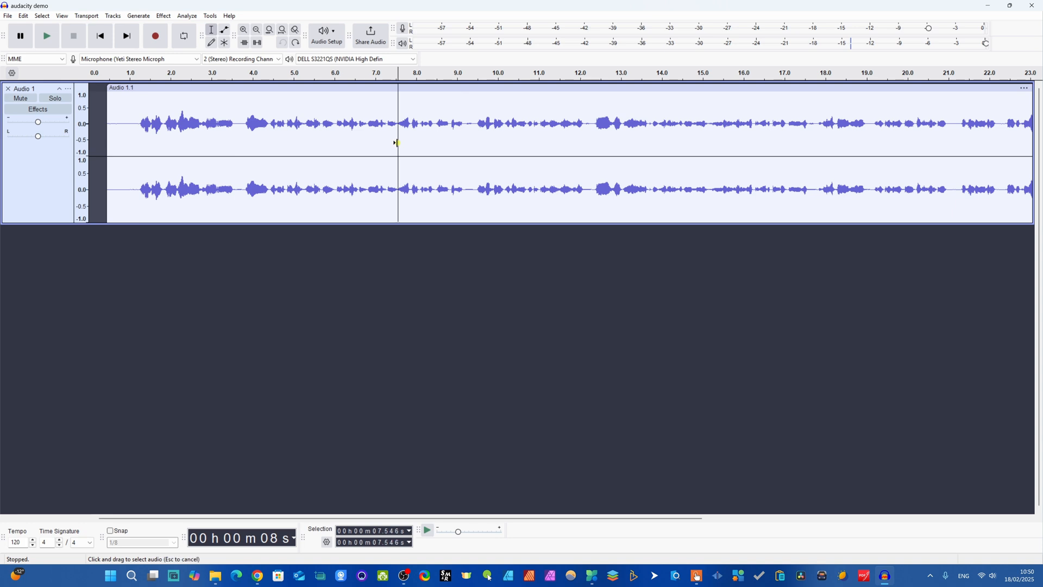
pyautogui.click(48, 37)
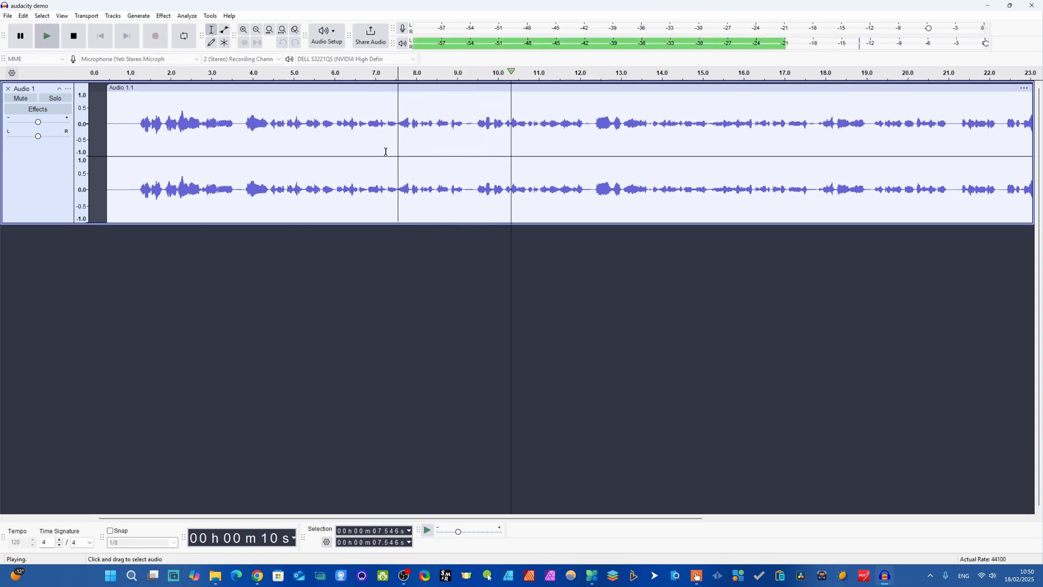
pyautogui.press('space')
# - Place the cursor in the silent gap at about 9 seconds and slide the whole clip to the start of the timeline
pyautogui.click(460, 115)
pyautogui.moveTo(492, 89); pyautogui.dragTo(498, 88)
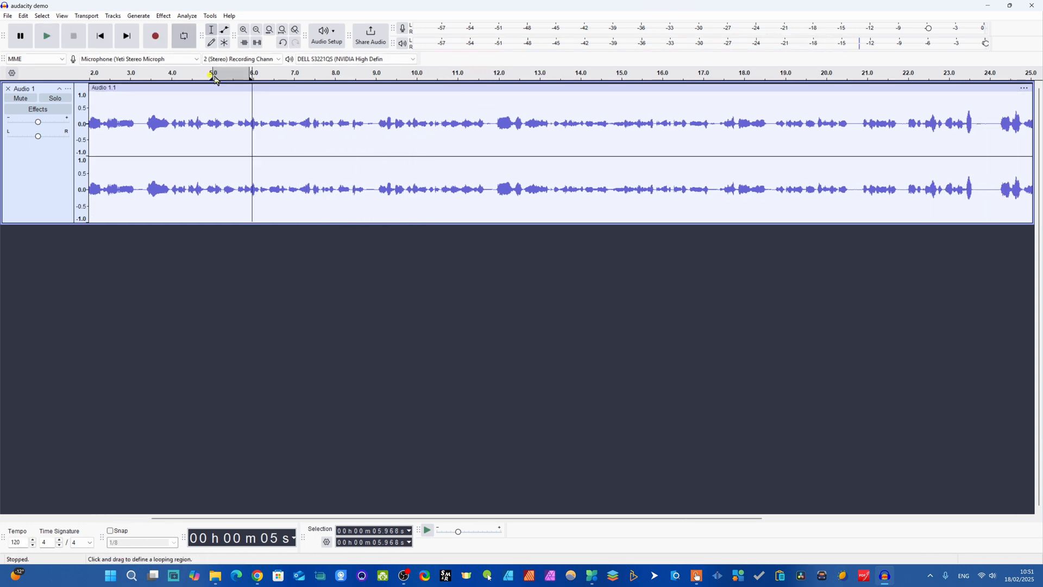
# - Stretch the looping region to span about 3.6 to 5.9 seconds, play the loop, and pause it
pyautogui.moveTo(200, 80); pyautogui.dragTo(190, 81)
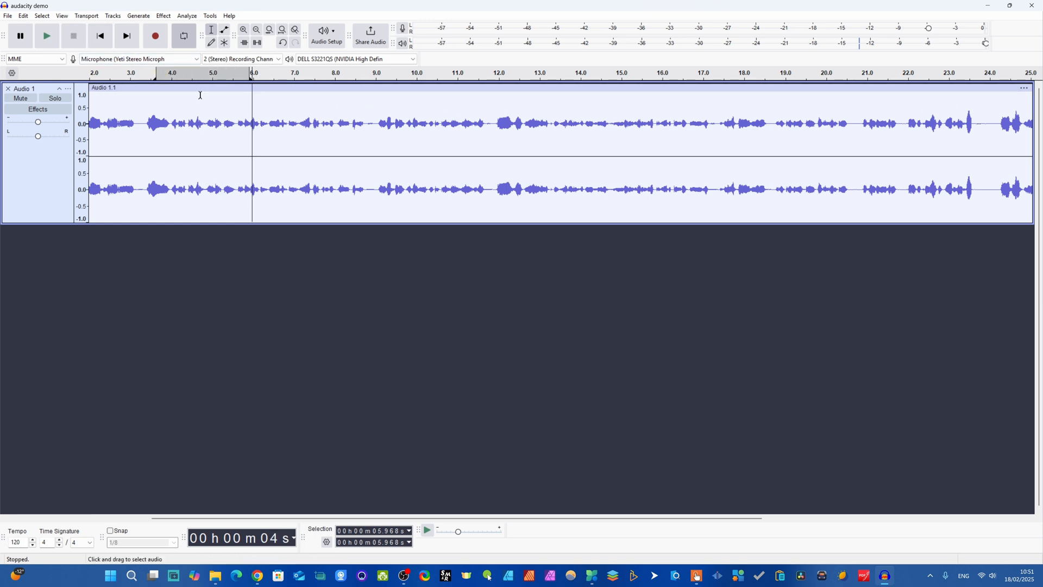
pyautogui.click(52, 37)
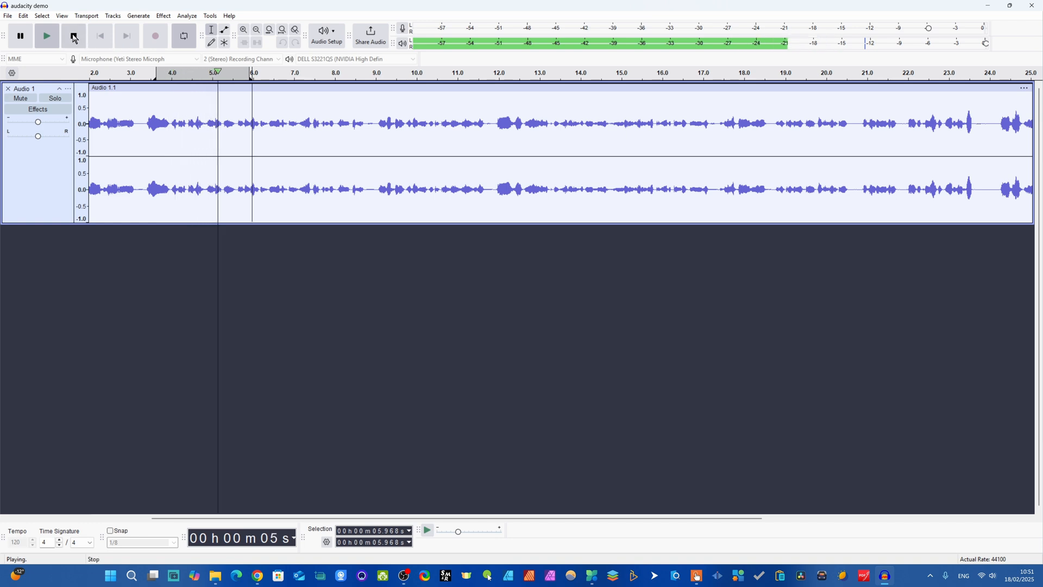
pyautogui.click(30, 40)
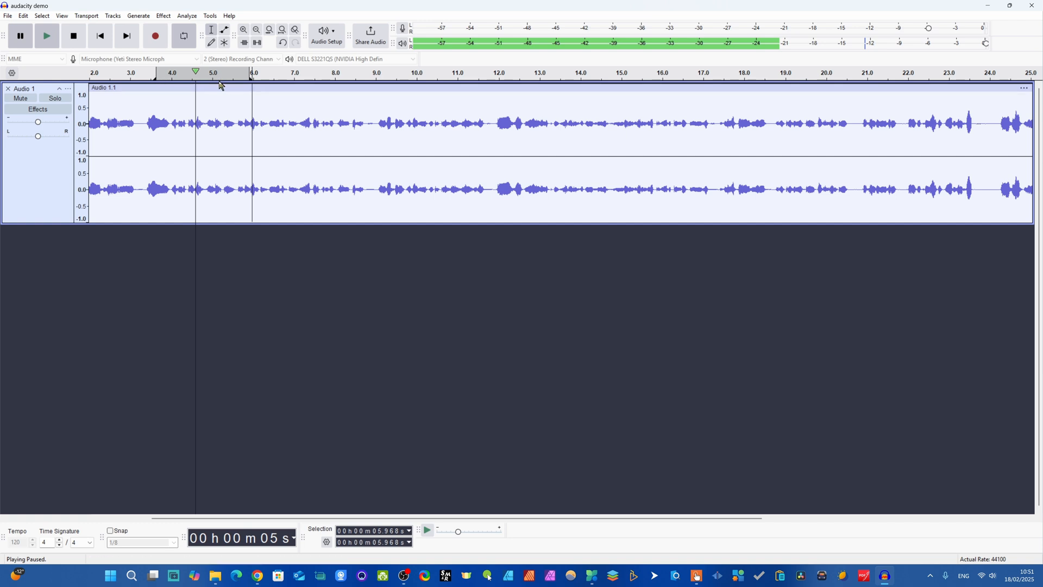
# - Extend the end of the looping region to about 13.4 seconds, play the loop, and pause at about 6 seconds
pyautogui.moveTo(291, 76); pyautogui.dragTo(559, 78)
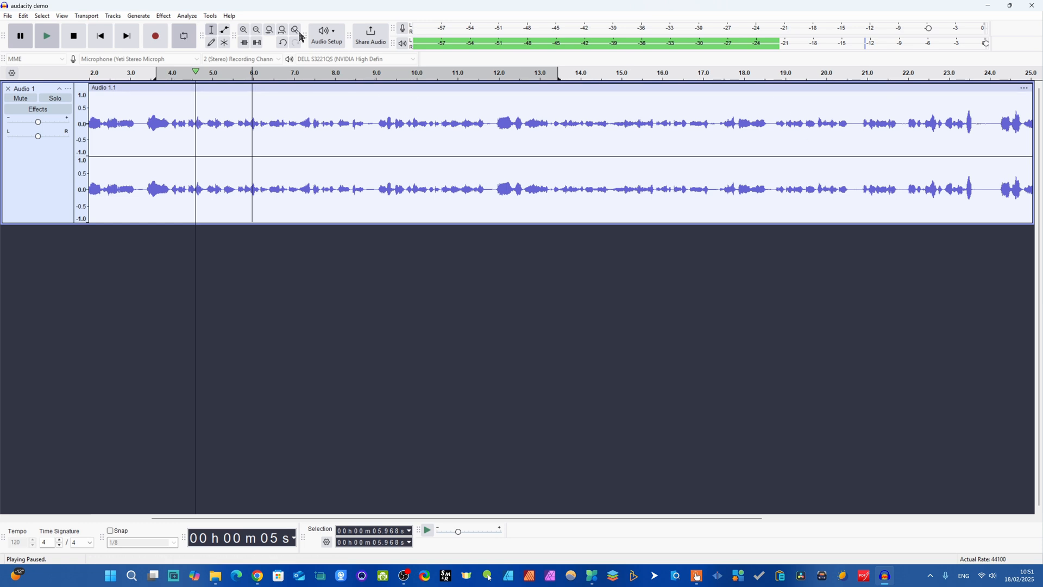
pyautogui.click(47, 36)
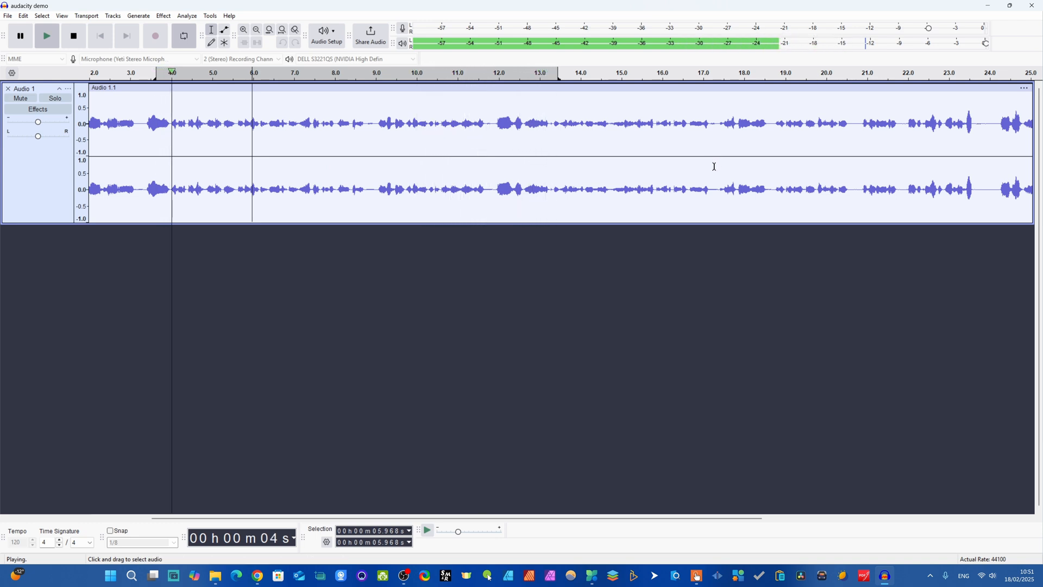
pyautogui.press('p')
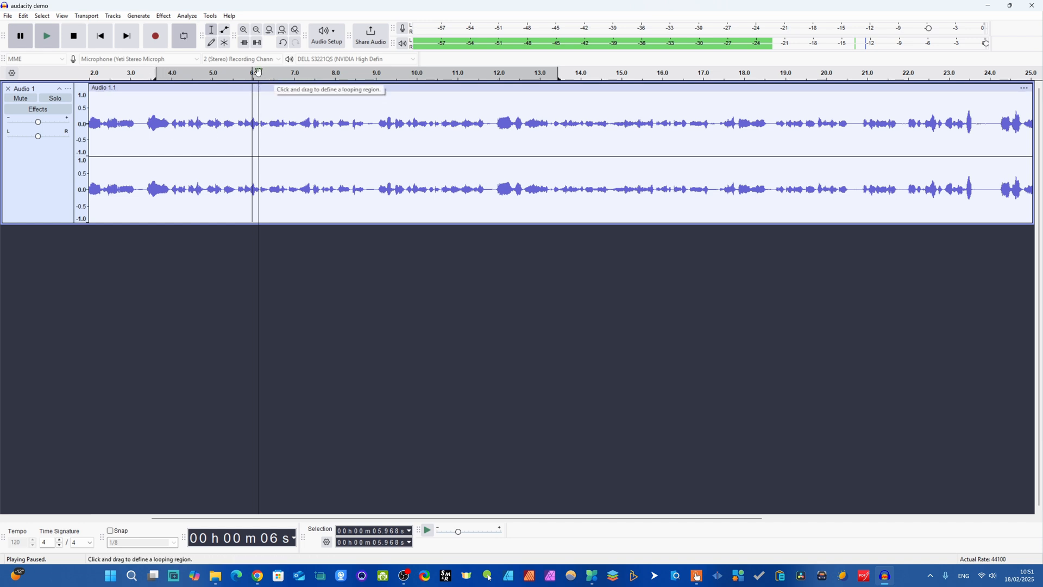
# - Shift the looping region to about 7 to 17 seconds, and replace it with one from about 6.1 to 7 seconds
pyautogui.moveTo(258, 72); pyautogui.dragTo(400, 79)
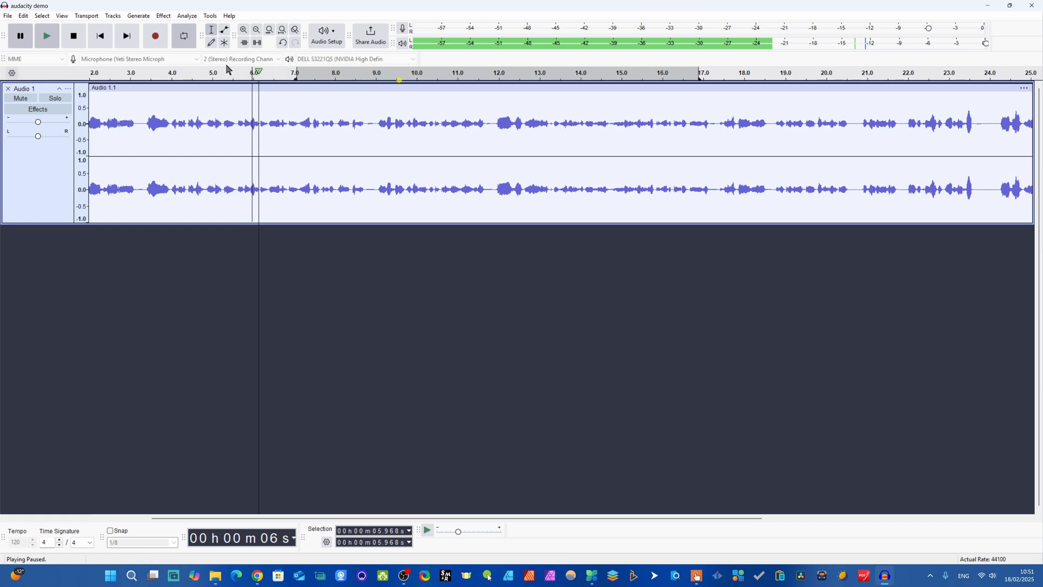
pyautogui.moveTo(259, 76); pyautogui.dragTo(283, 78)
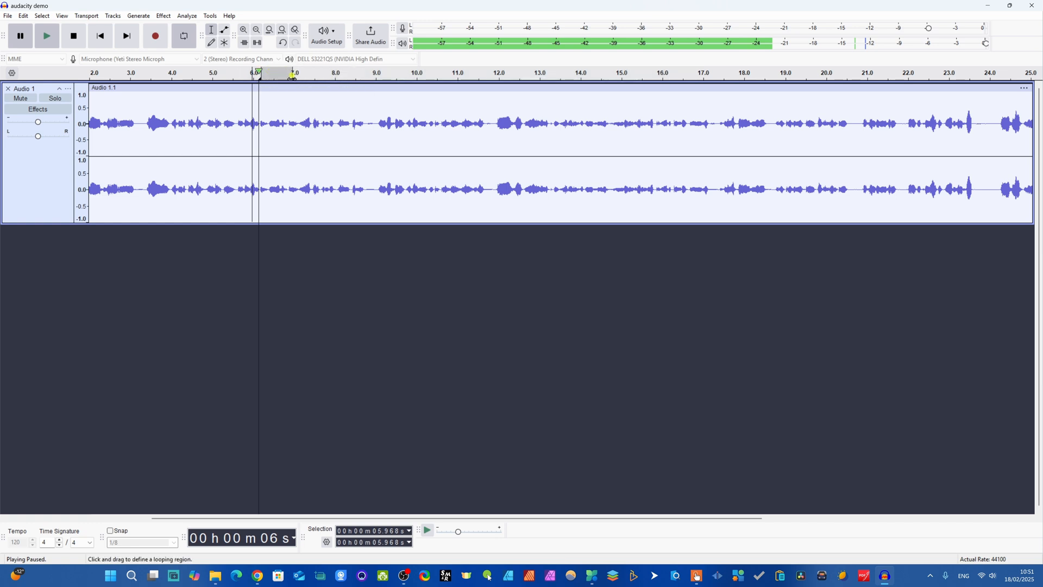
# - Place the cursor in the waveform at about 14.5, 16.2, 19.8 and 21.6 seconds in turn while playback is paused
pyautogui.click(598, 100)
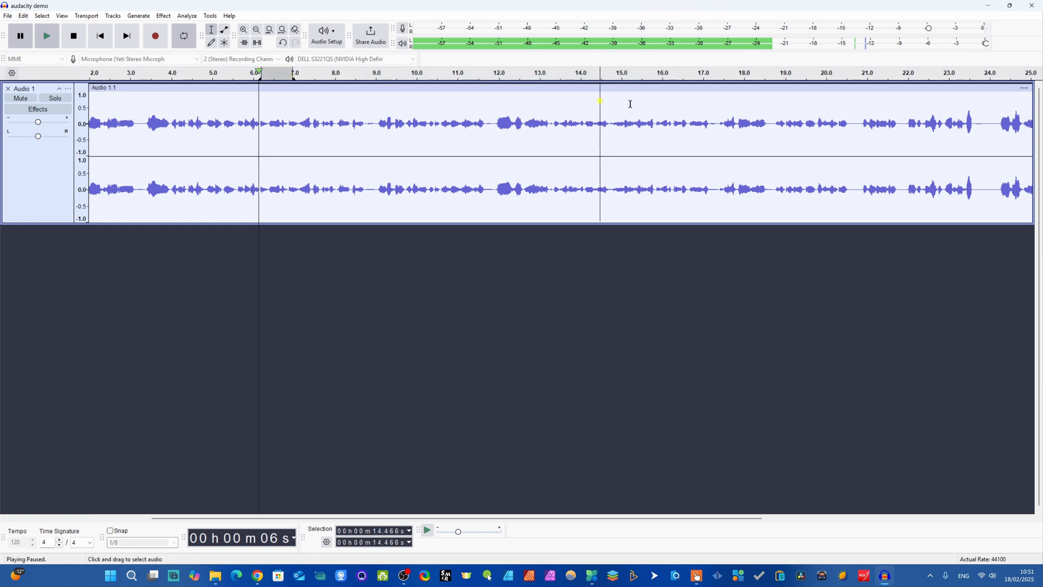
pyautogui.click(669, 108)
pyautogui.click(820, 114)
pyautogui.click(892, 120)
# - Clear the looping region and move the playhead along the timeline to about 9.8 seconds
pyautogui.rightClick(281, 80)
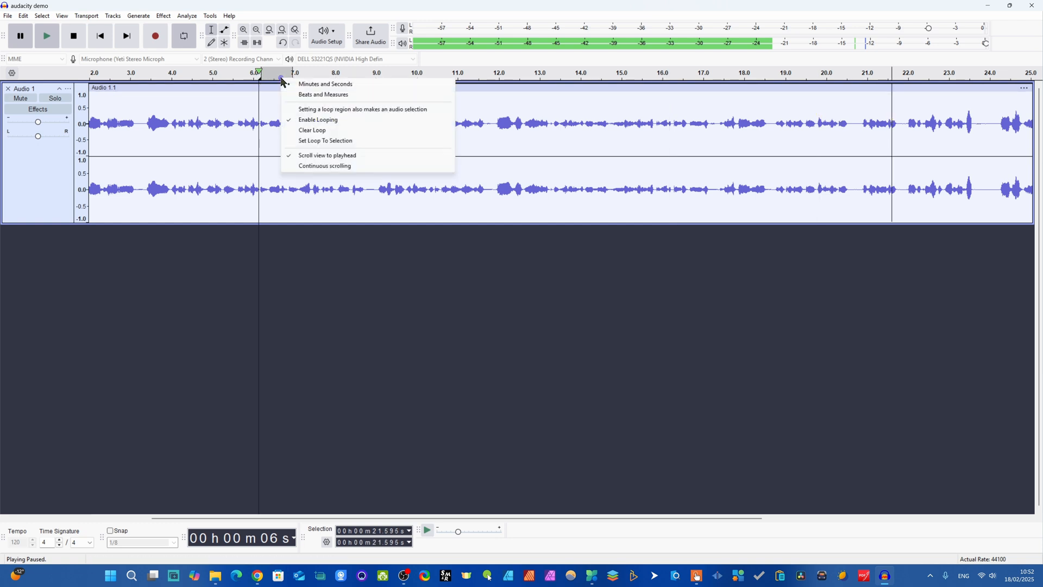
pyautogui.click(314, 131)
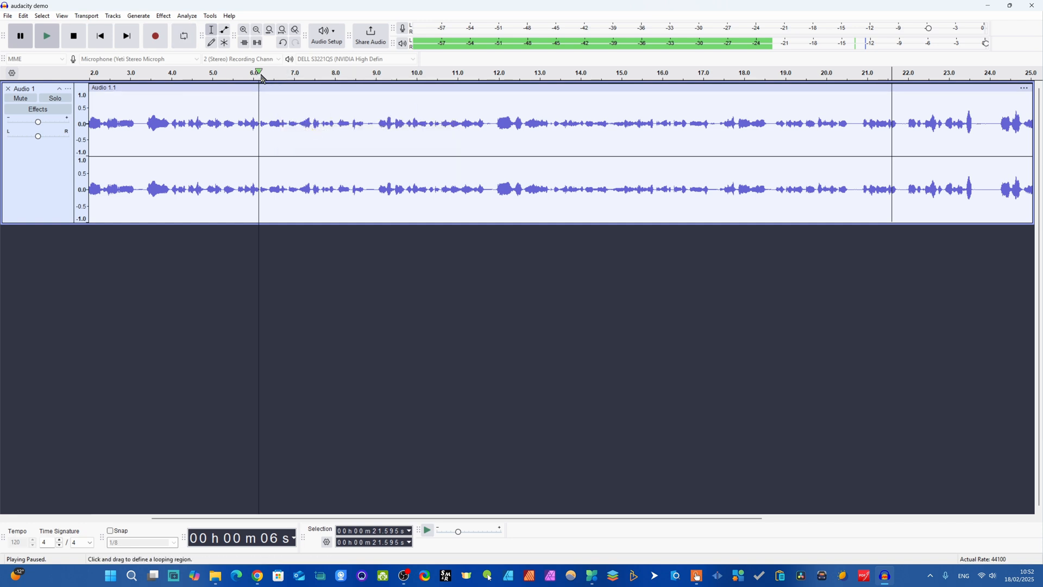
pyautogui.moveTo(261, 75)
pyautogui.mouseDown()
pyautogui.moveTo(408, 93)
pyautogui.moveTo(462, 75)
pyautogui.moveTo(488, 92)
pyautogui.moveTo(516, 87)
pyautogui.mouseUp()
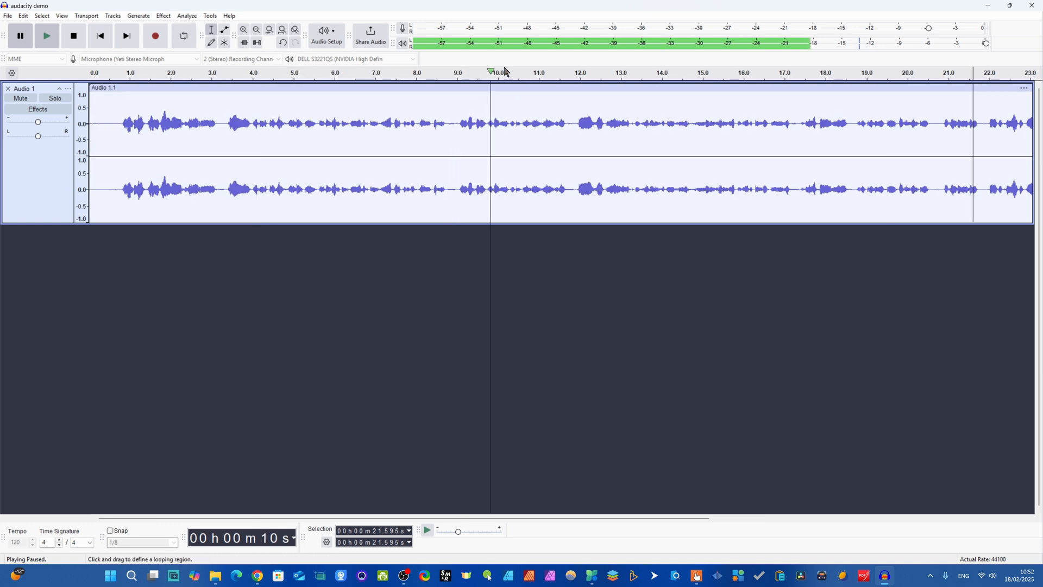
# - Place the cursor where the speech begins, at about 0.84 seconds, stop playback, and split the clip there
pyautogui.click(118, 122)
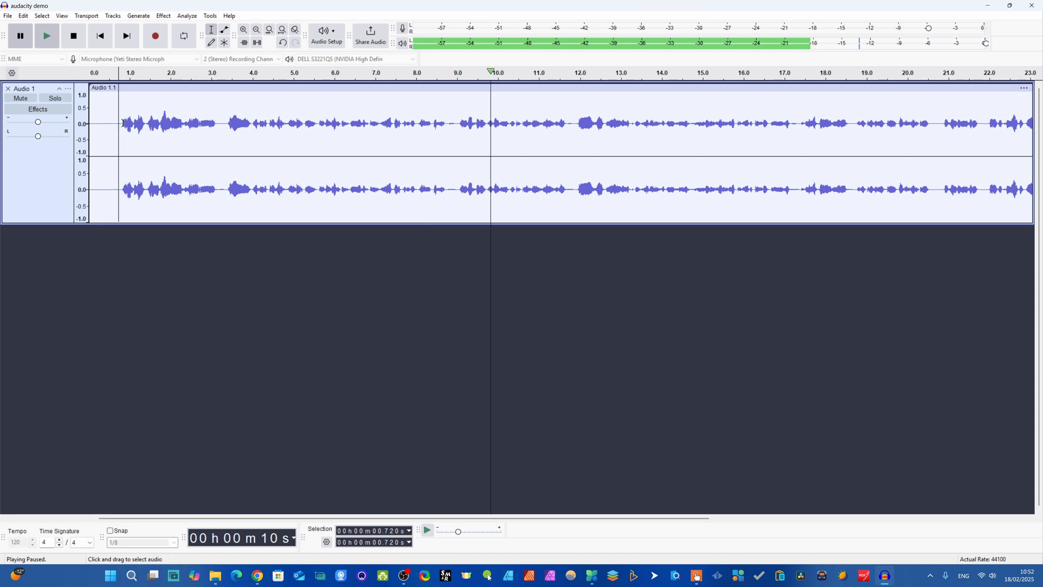
pyautogui.click(123, 123)
pyautogui.rightClick(121, 128)
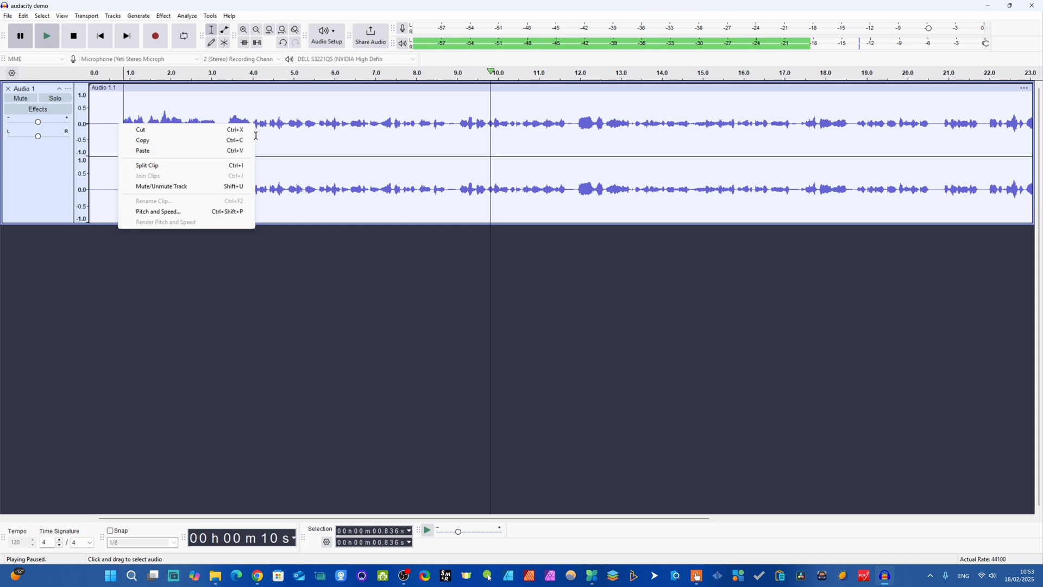
pyautogui.click(209, 139)
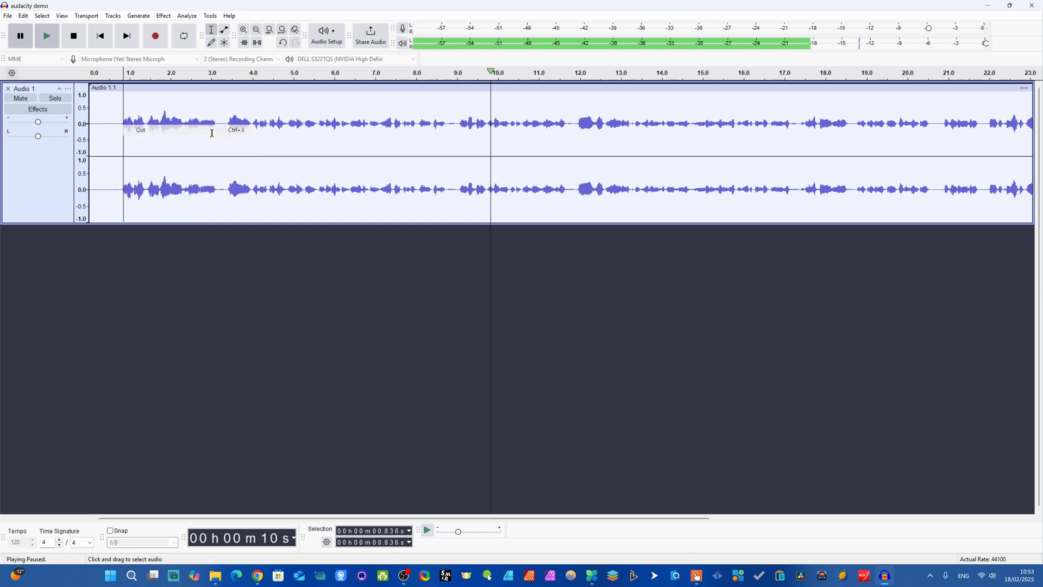
pyautogui.rightClick(117, 123)
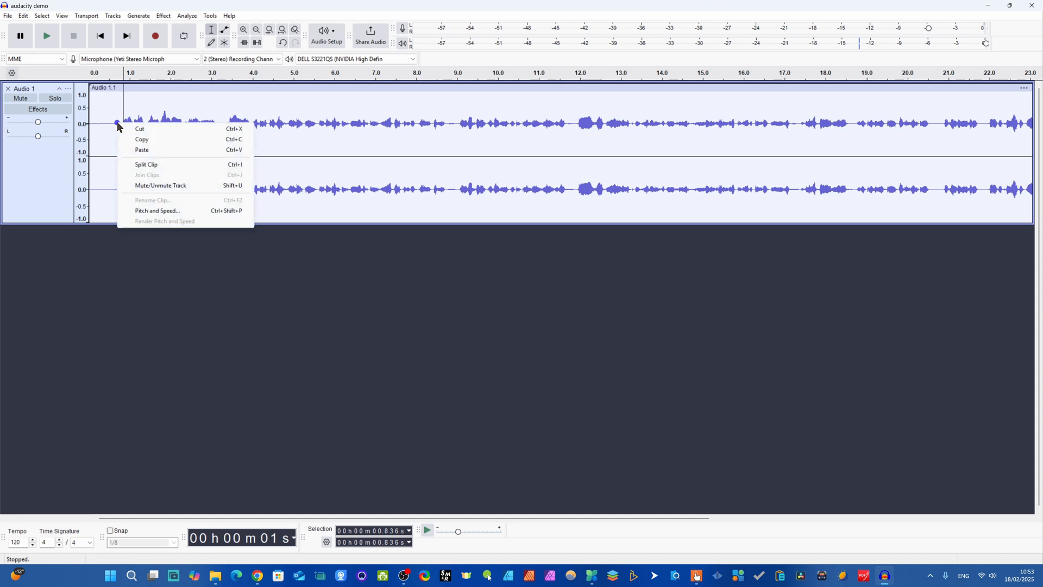
pyautogui.click(194, 163)
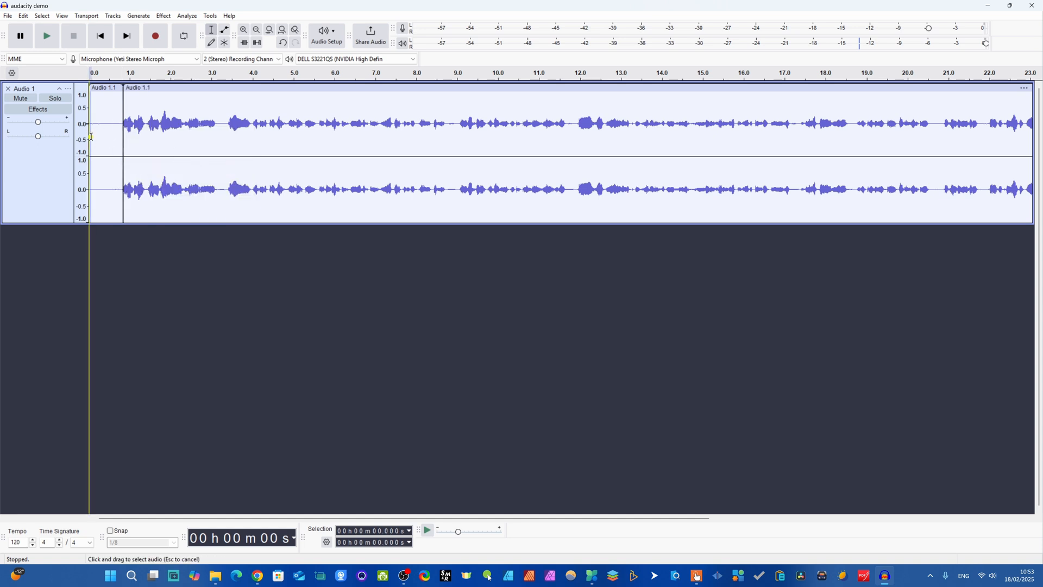
# - Select the silent first piece from 0 to about 0.84 seconds and cut it from the track
pyautogui.moveTo(91, 136); pyautogui.dragTo(123, 139)
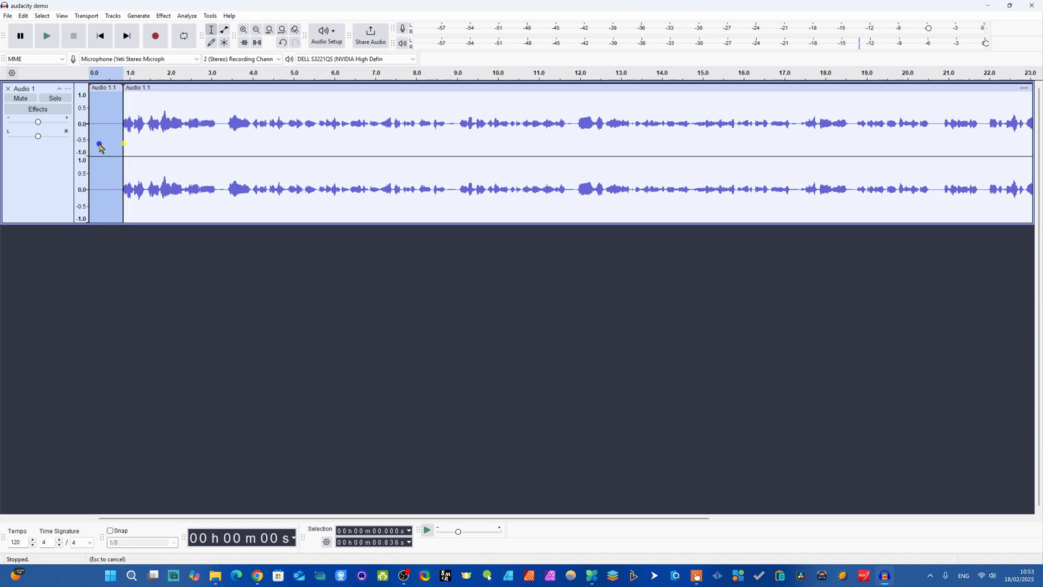
pyautogui.rightClick(101, 147)
pyautogui.click(140, 150)
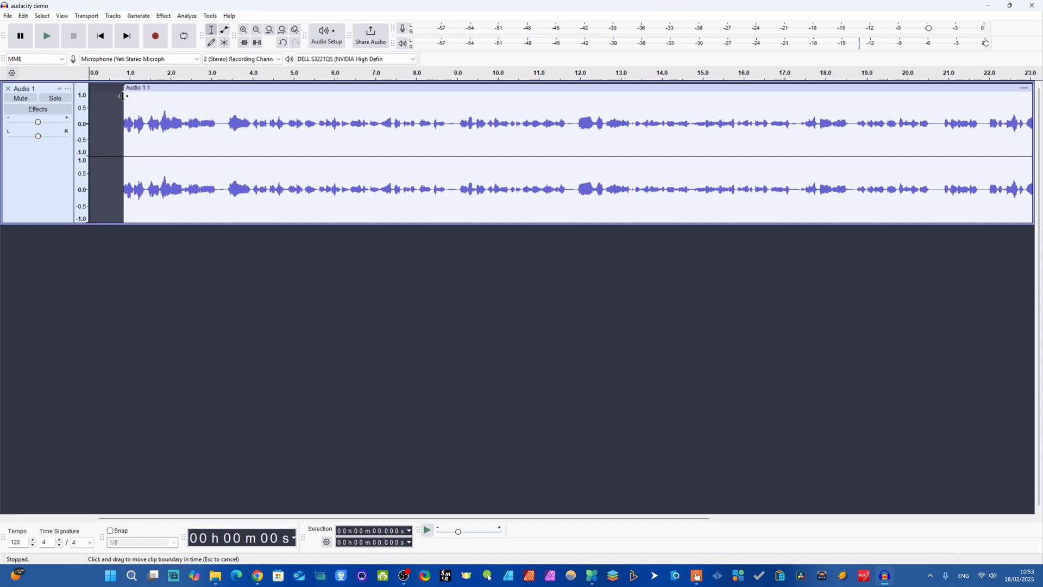
# - Trim the start of the remaining clip to about 3.4 seconds, play the result, and pause at about 5 seconds
pyautogui.moveTo(124, 98); pyautogui.dragTo(225, 110)
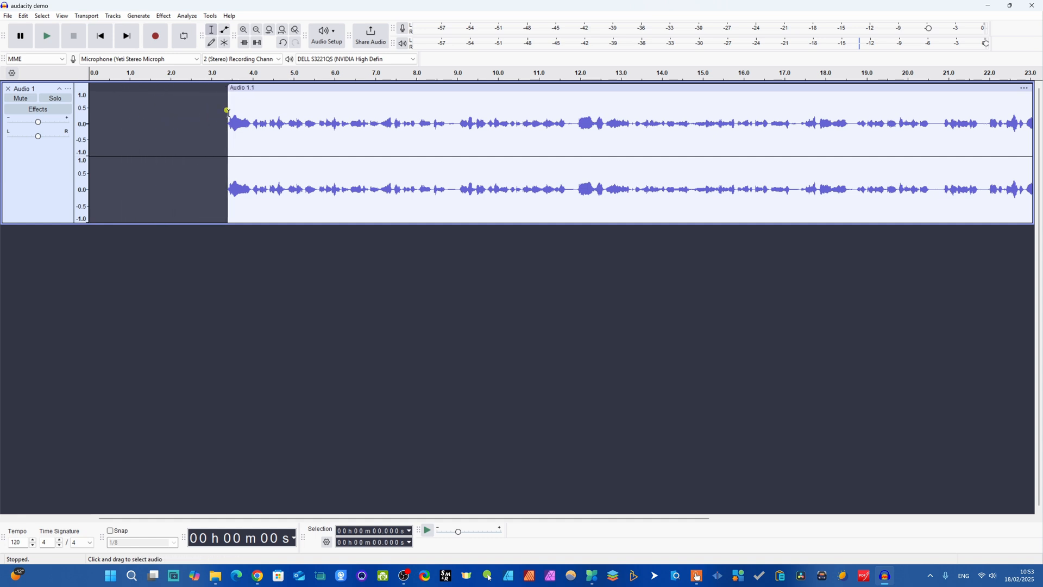
pyautogui.click(47, 38)
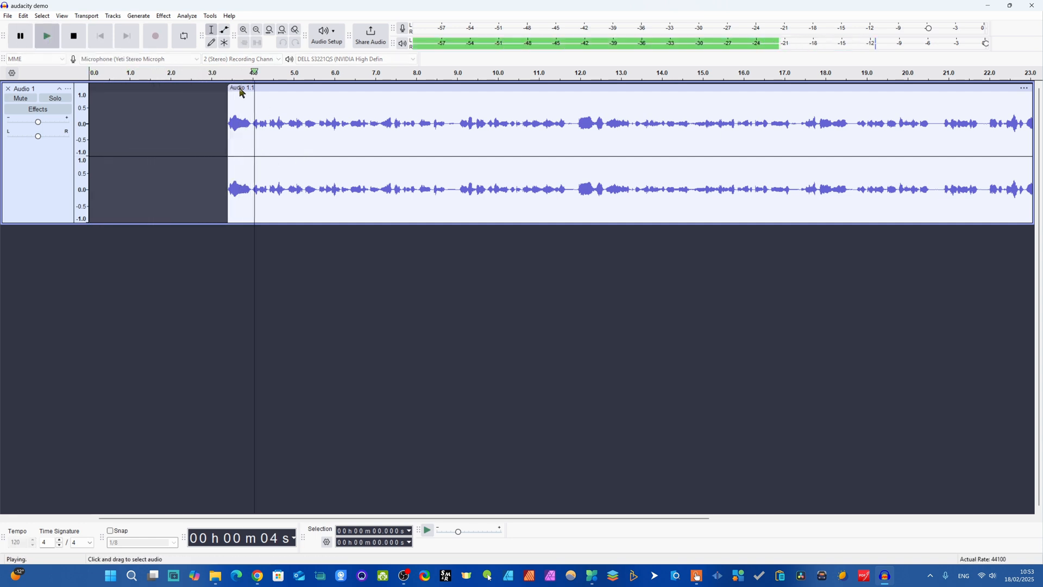
pyautogui.click(20, 37)
pyautogui.rightClick(167, 147)
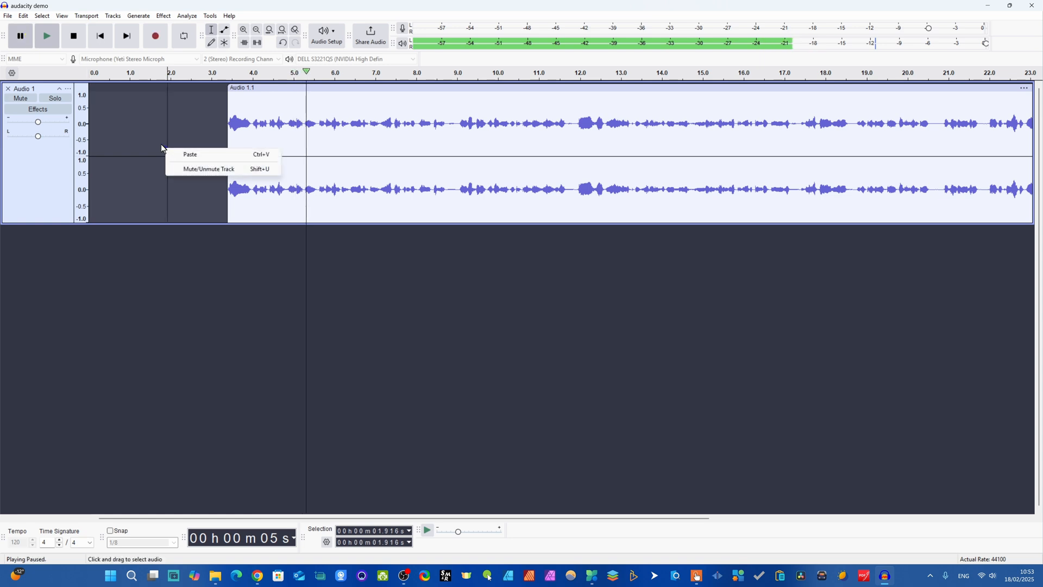
pyautogui.moveTo(477, 518); pyautogui.dragTo(563, 529)
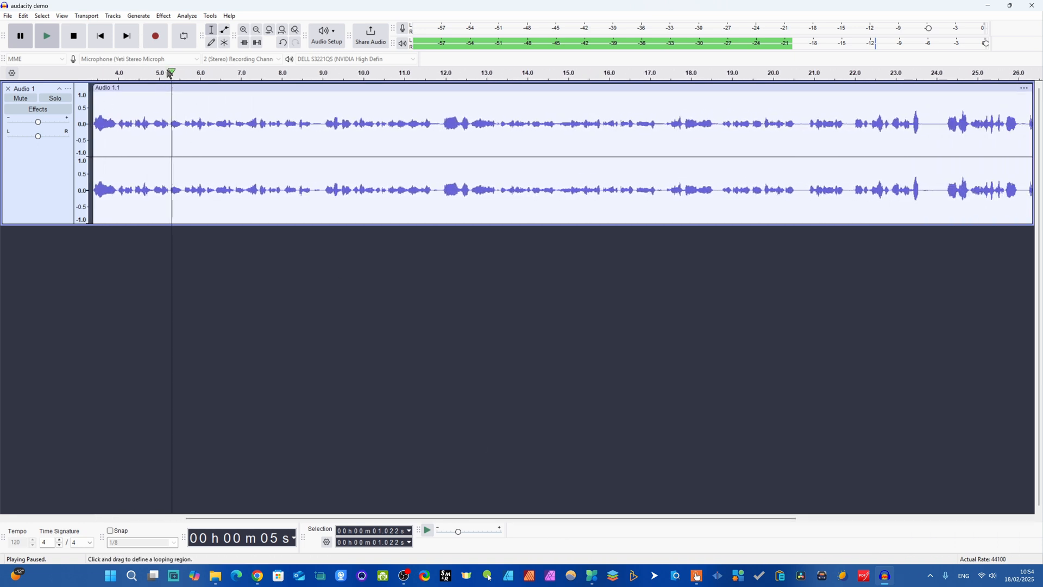
pyautogui.moveTo(174, 75); pyautogui.dragTo(322, 107)
pyautogui.rightClick(244, 75)
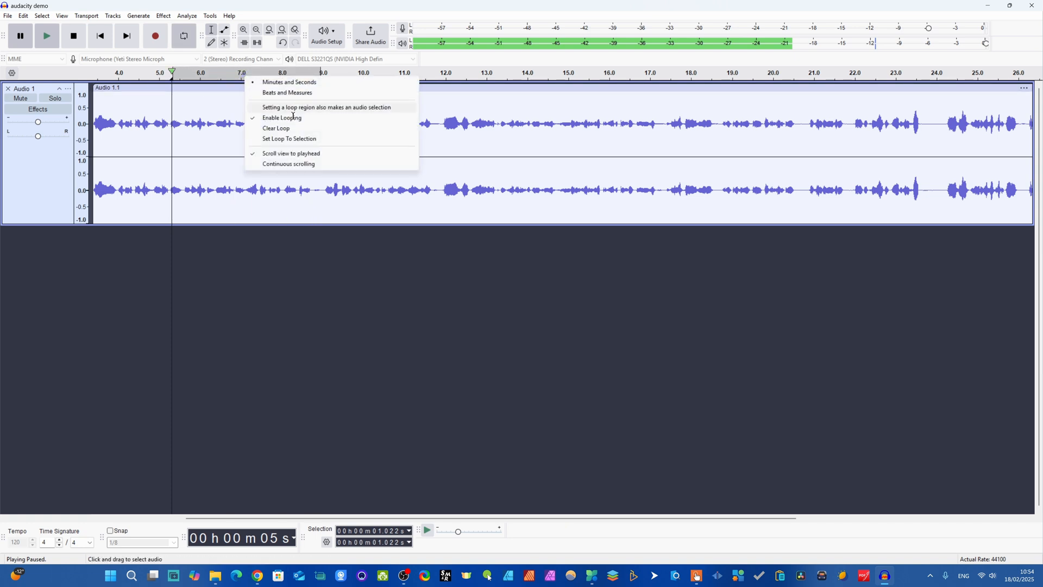
pyautogui.click(278, 131)
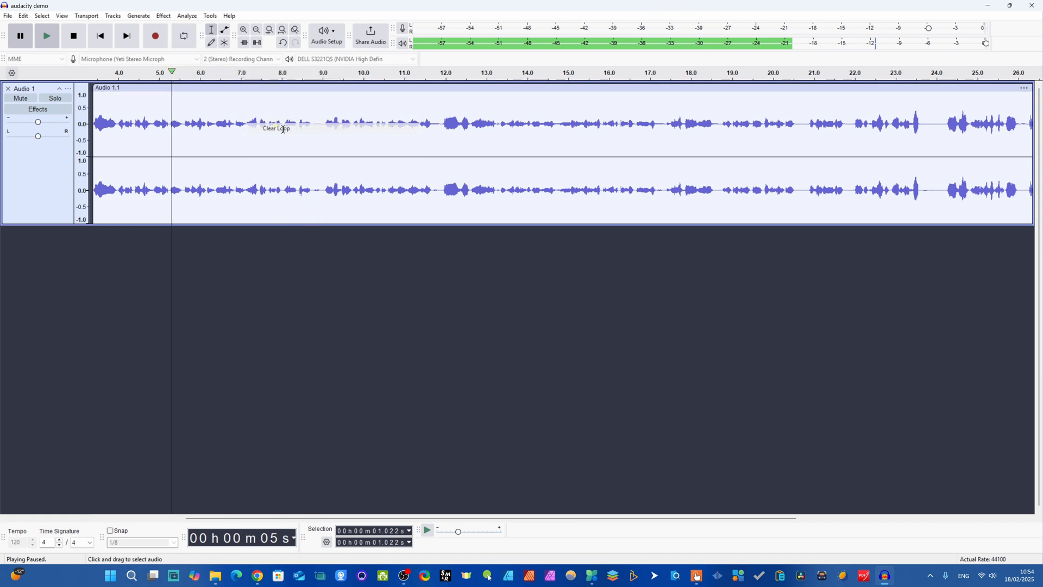
# - Split the clip in the silent gap at about 8.8 seconds and trim the start of the second piece
pyautogui.click(315, 124)
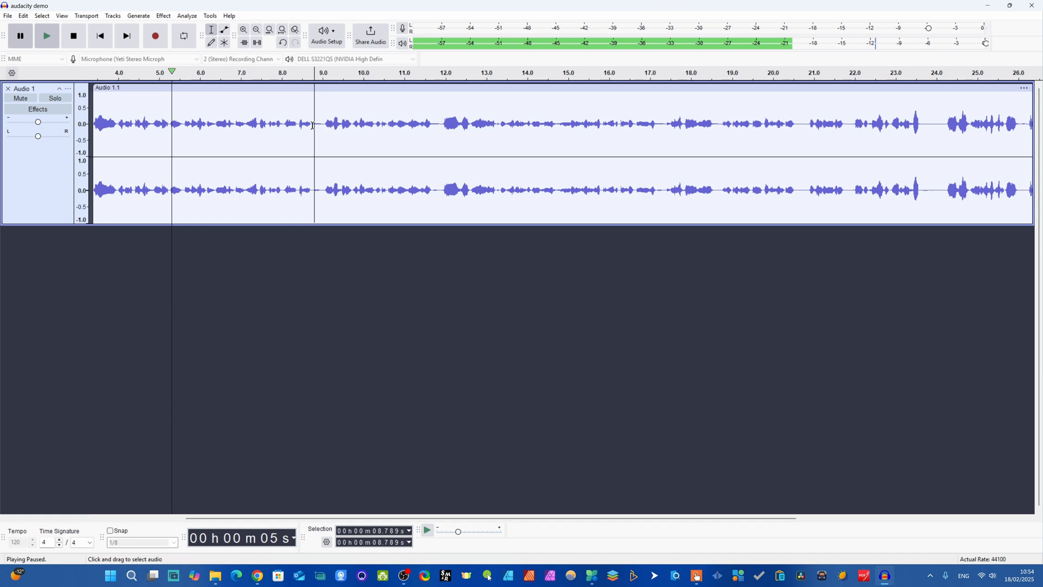
pyautogui.hotkey('ctrl', 'i')
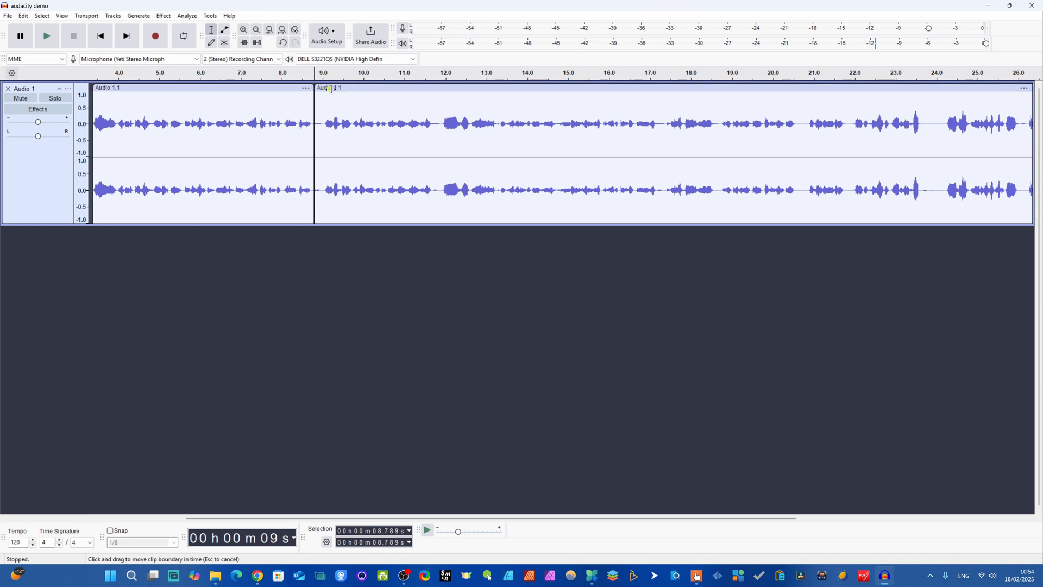
pyautogui.moveTo(314, 101); pyautogui.dragTo(680, 163)
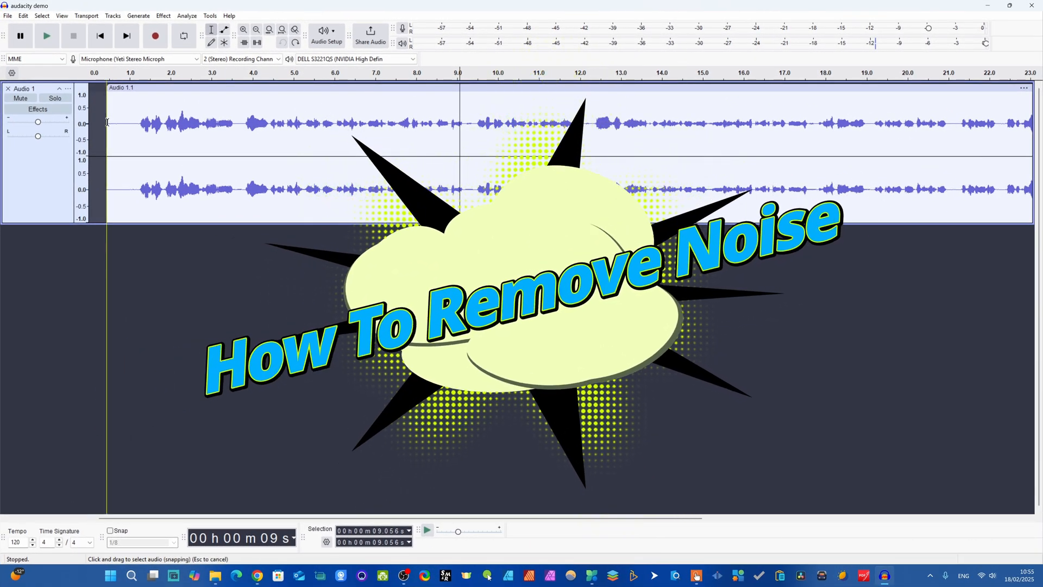
# - Select the noise-only section from about 0.43 to 0.96 seconds and open the Noise Reduction effect
pyautogui.moveTo(109, 121)
pyautogui.mouseDown()
pyautogui.moveTo(149, 125)
pyautogui.moveTo(126, 122)
pyautogui.mouseUp()
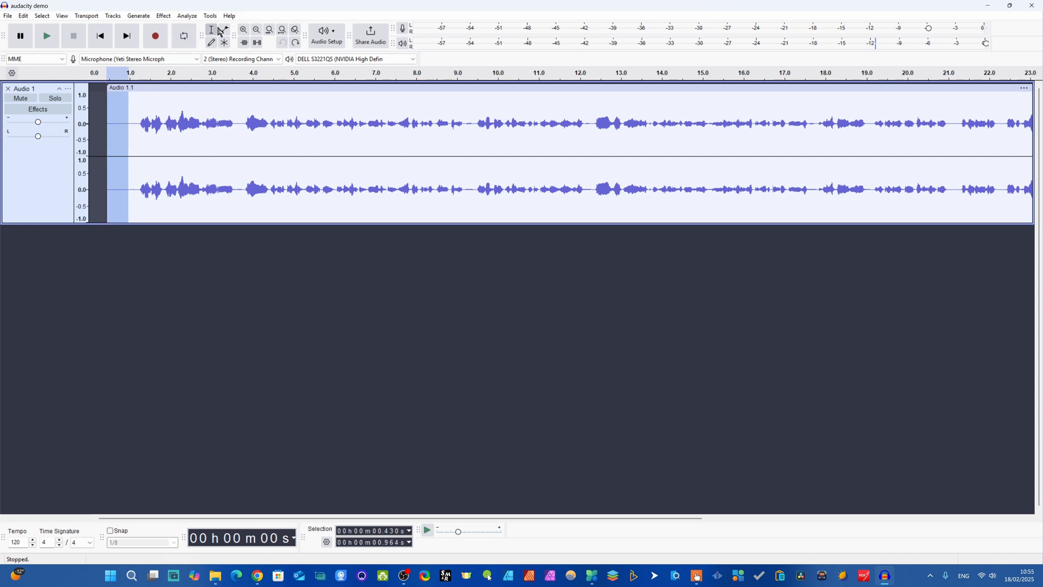
pyautogui.click(187, 16)
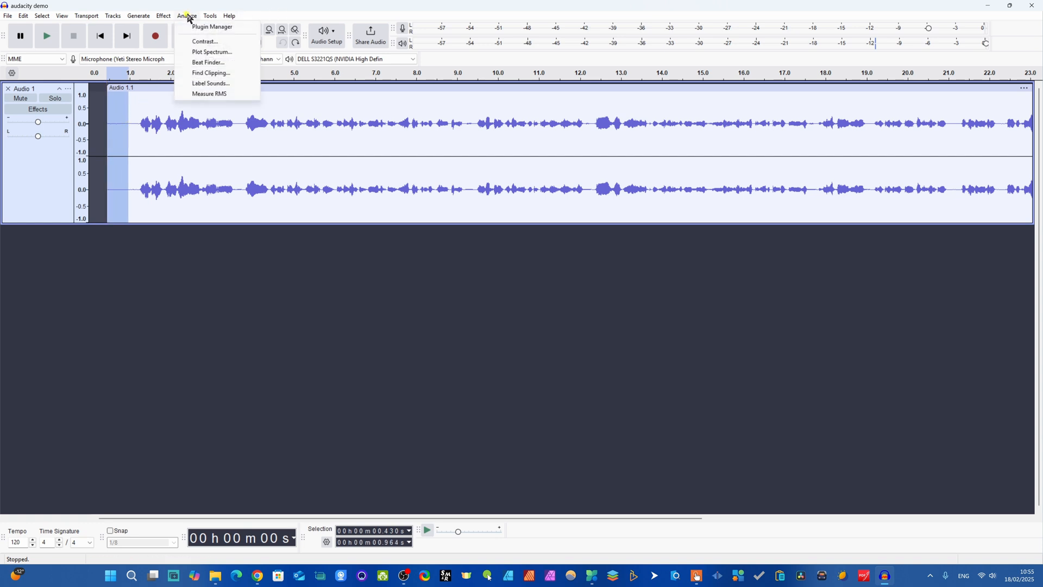
pyautogui.moveTo(163, 19)
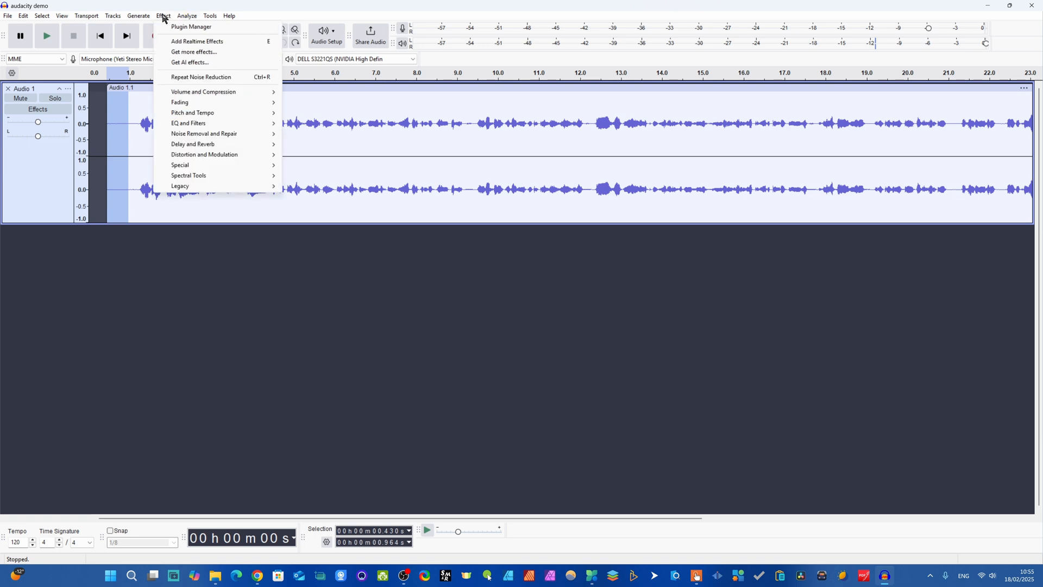
pyautogui.moveTo(227, 136)
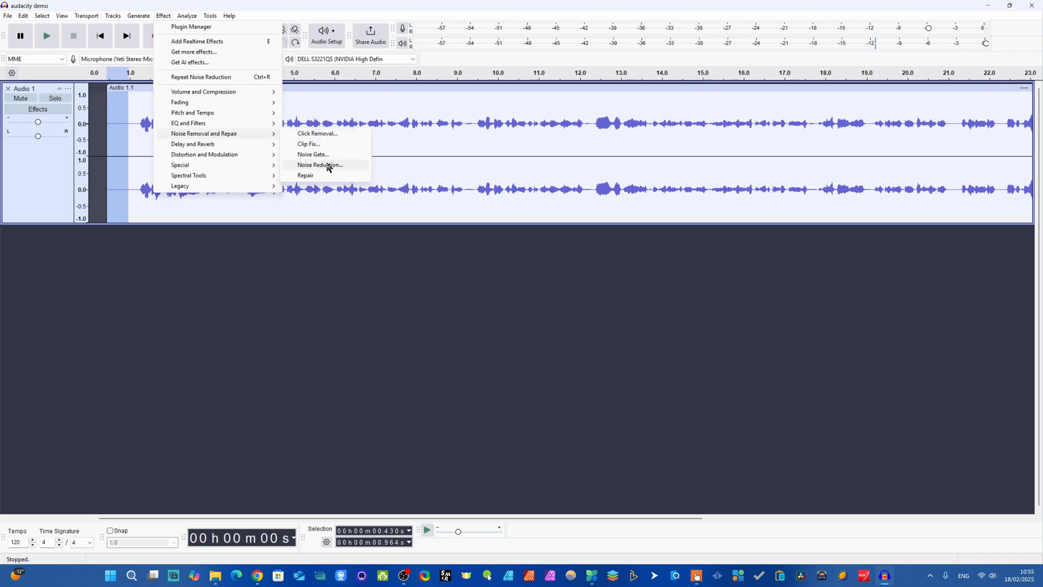
pyautogui.click(320, 165)
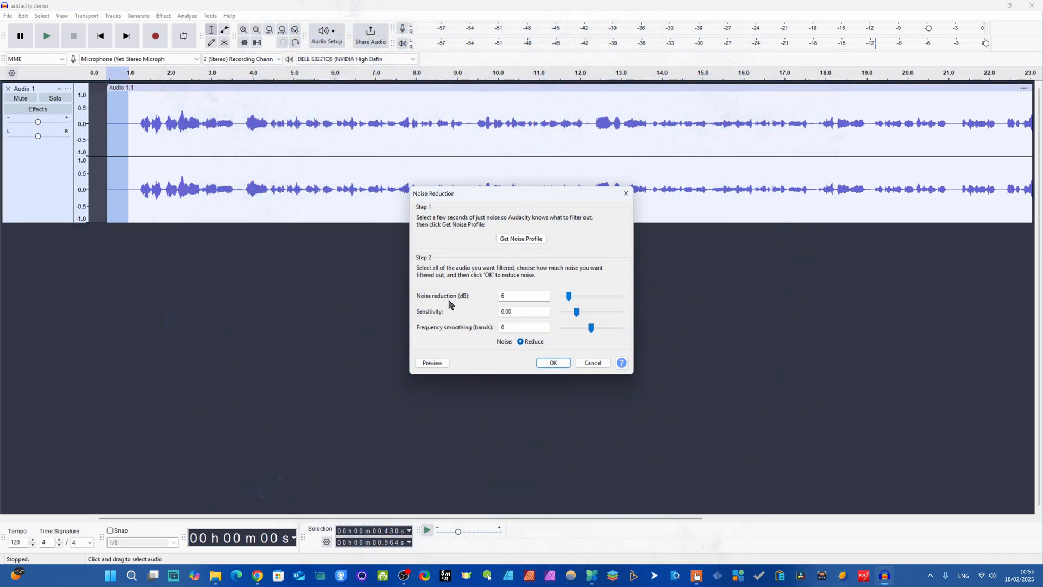
# - Set noise reduction to 4 dB, sensitivity to 5.51 and frequency smoothing to 5 bands, and preview the effect
pyautogui.moveTo(569, 297); pyautogui.dragTo(572, 297)
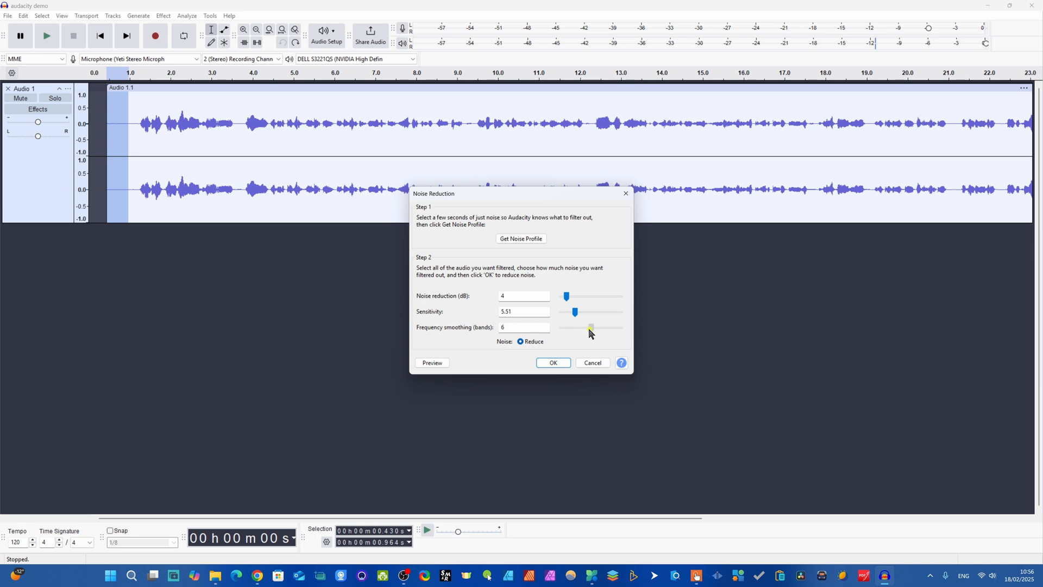
pyautogui.moveTo(589, 329); pyautogui.dragTo(587, 331)
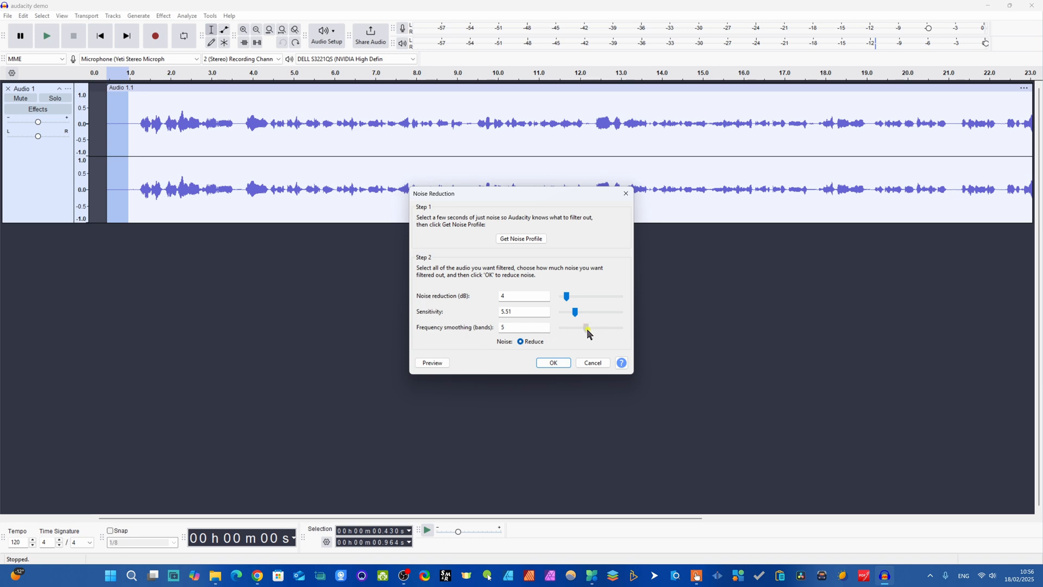
pyautogui.click(438, 364)
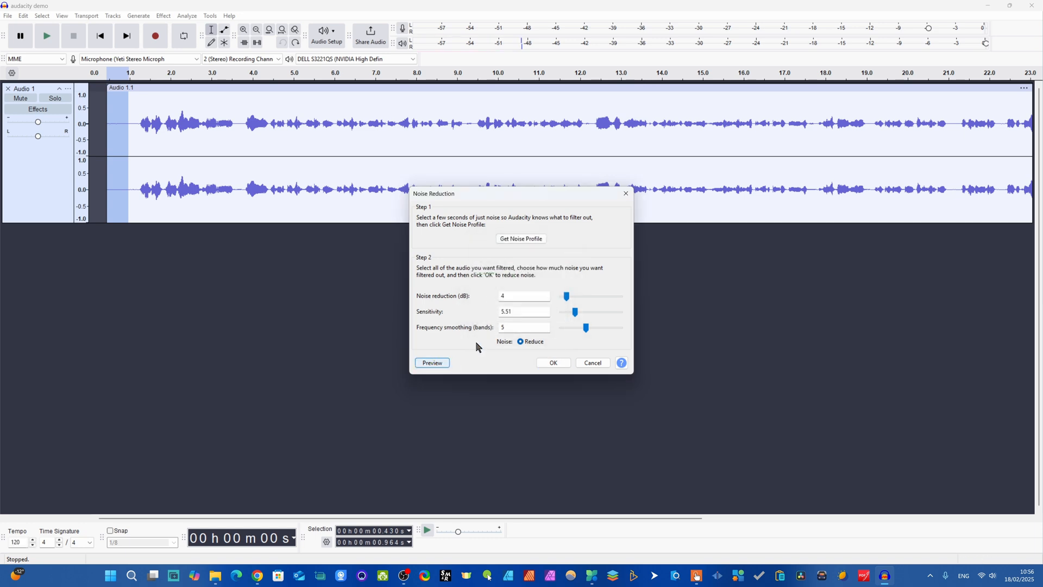
pyautogui.click(441, 363)
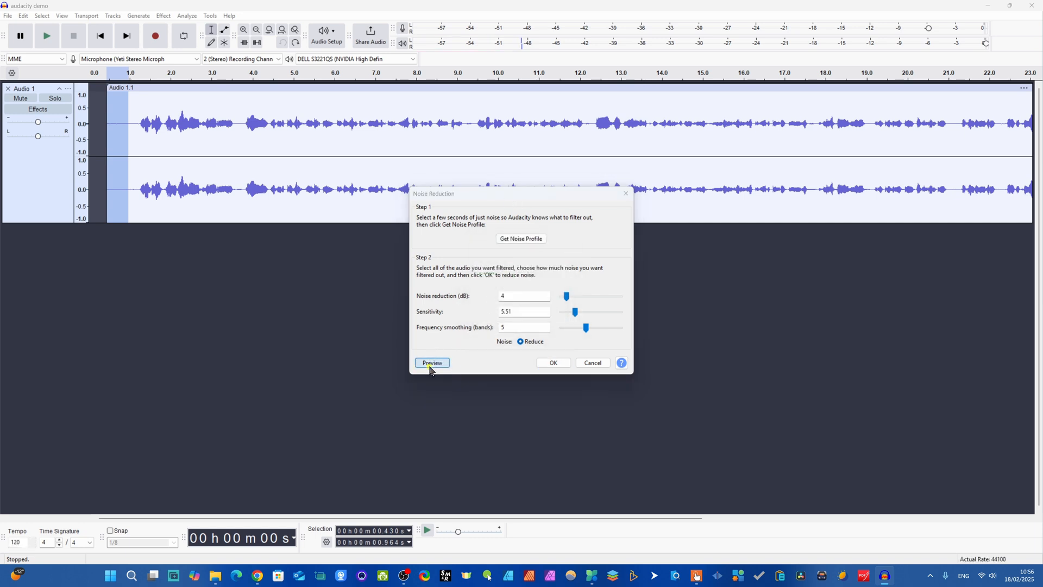
# - Adjust the system volume, preview the effect again, and capture the noise profile from the selected section
pyautogui.click(992, 576)
pyautogui.click(991, 519)
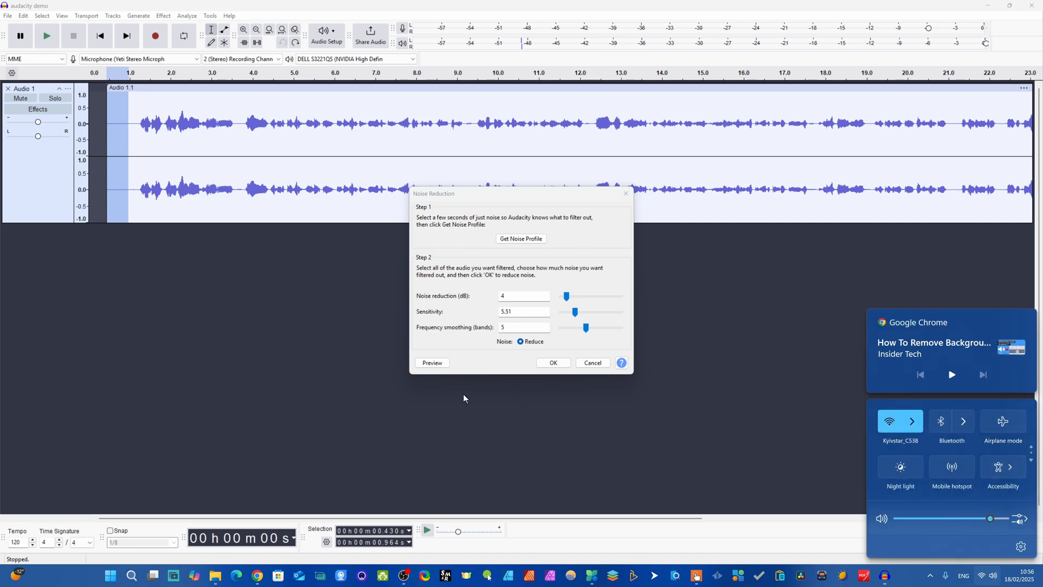
pyautogui.click(432, 365)
pyautogui.click(433, 364)
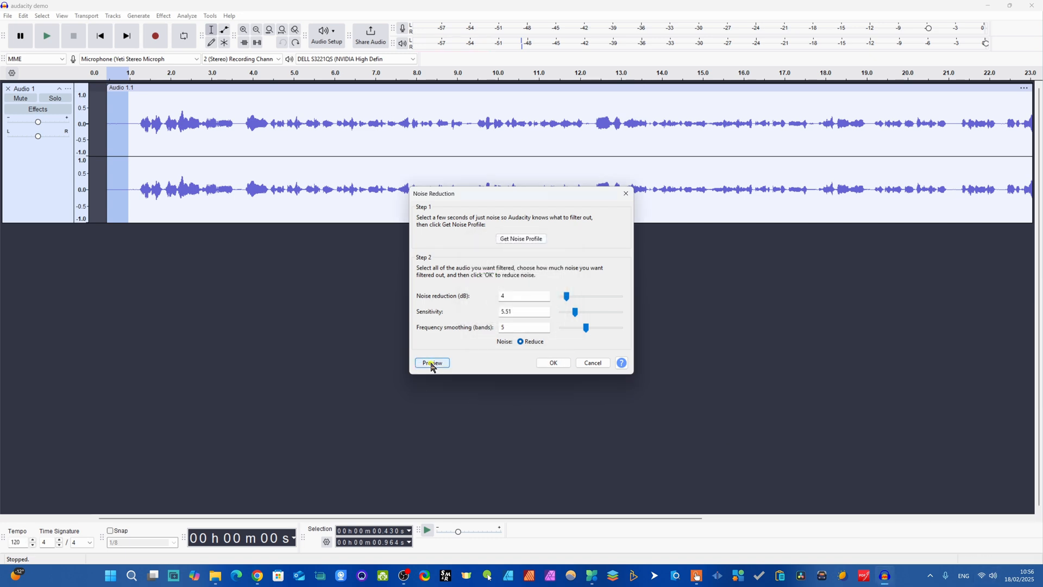
pyautogui.click(432, 365)
pyautogui.click(531, 240)
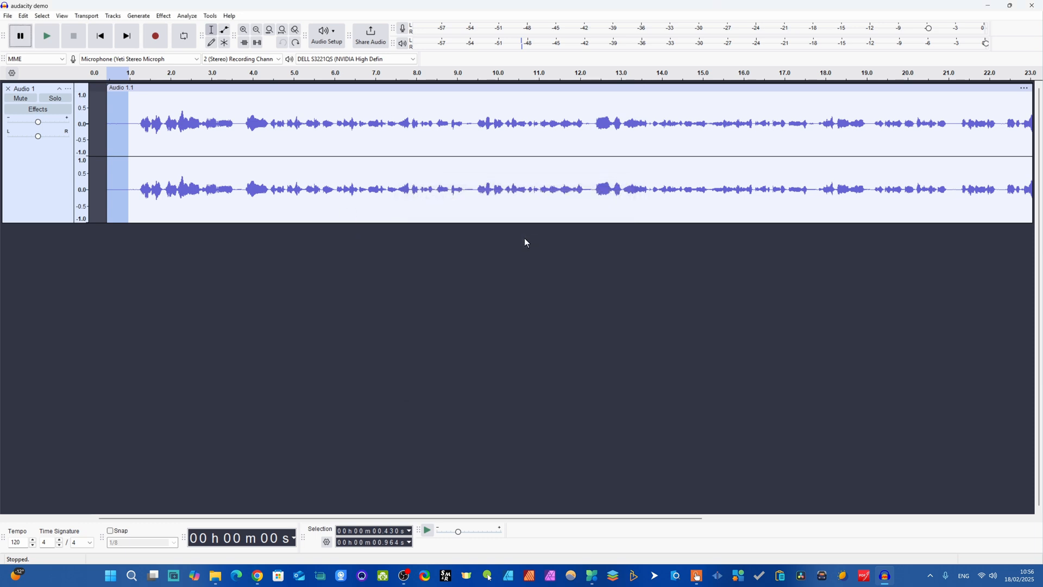
# - Select the whole clip, reopen Noise Reduction, and preview its current settings briefly
pyautogui.click(214, 144)
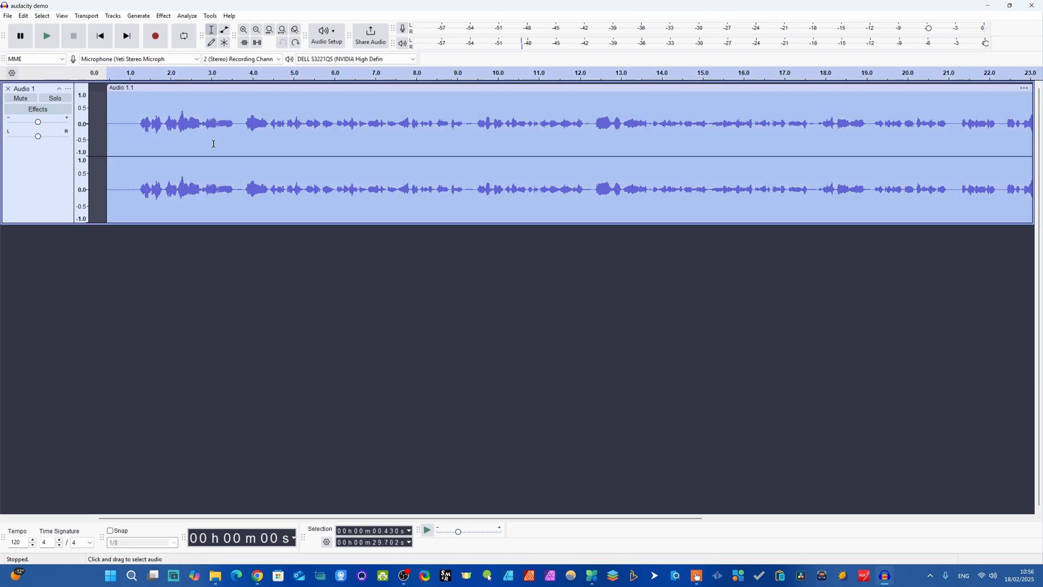
pyautogui.click(165, 17)
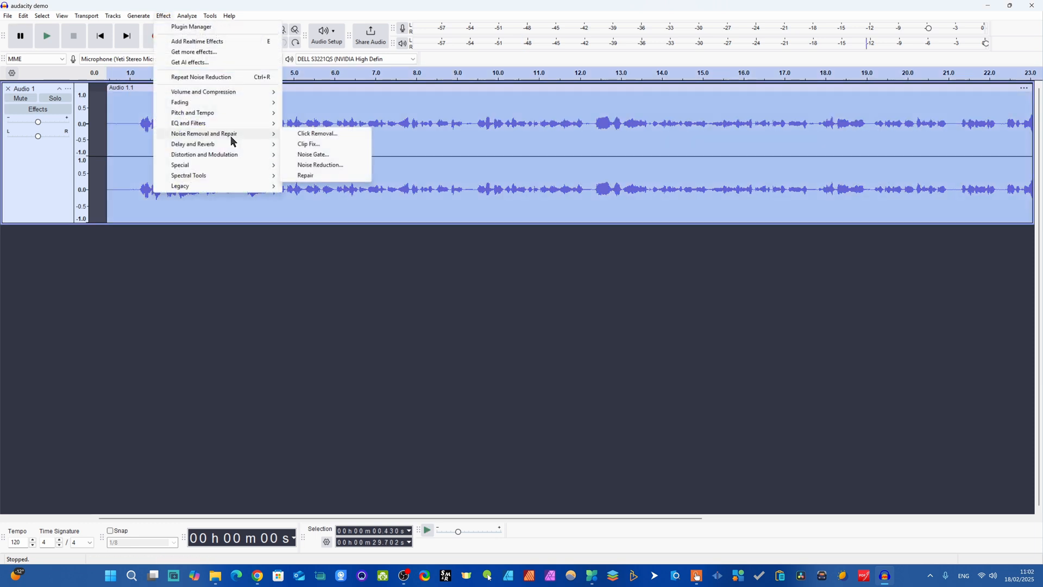
pyautogui.moveTo(214, 136)
pyautogui.click(322, 167)
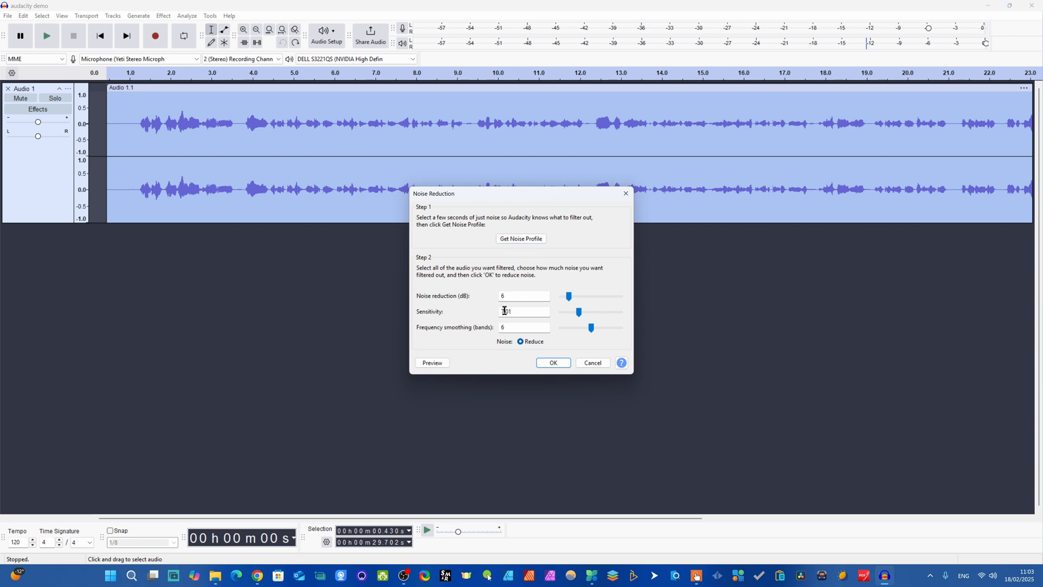
pyautogui.click(431, 364)
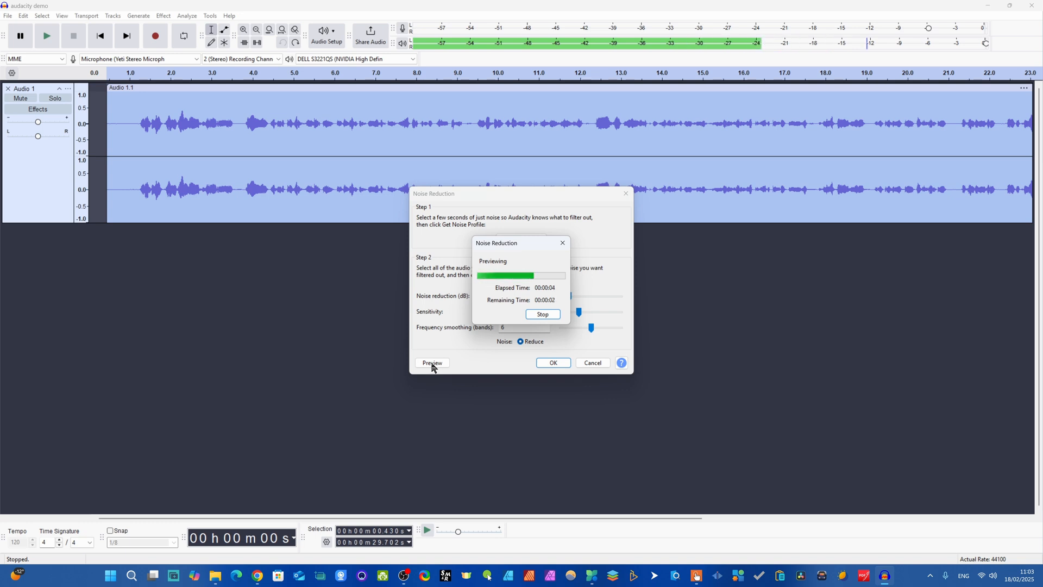
pyautogui.click(557, 314)
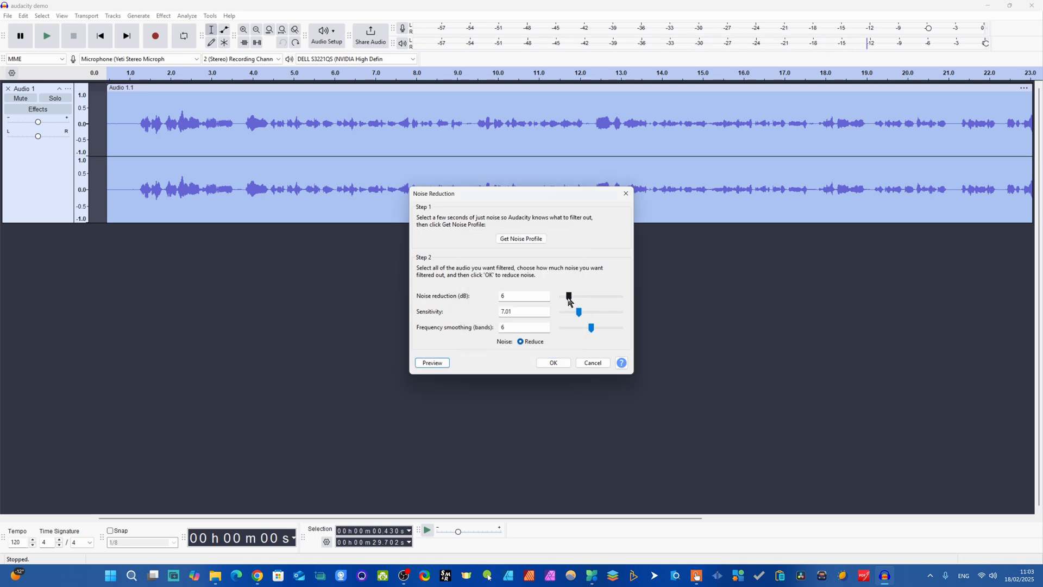
# - Set noise reduction to 4 dB and sensitivity to 5.51, keep smoothing at 6 bands, preview, and apply the effect to the clip
pyautogui.click(568, 297)
pyautogui.moveTo(583, 313); pyautogui.dragTo(581, 313)
pyautogui.click(432, 363)
pyautogui.click(567, 297)
pyautogui.moveTo(580, 310); pyautogui.dragTo(575, 314)
pyautogui.click(592, 329)
pyautogui.click(433, 363)
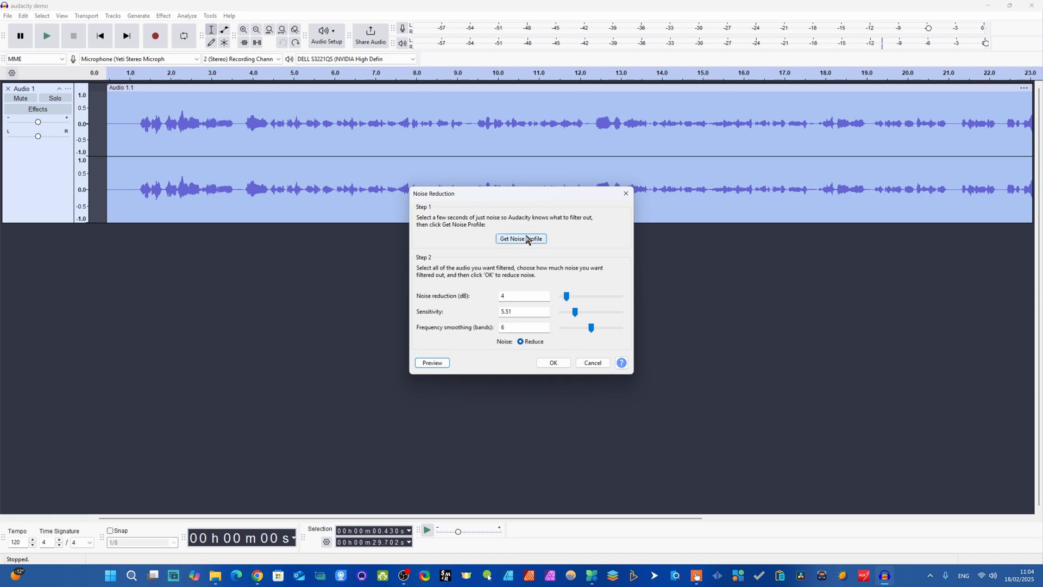
pyautogui.click(554, 363)
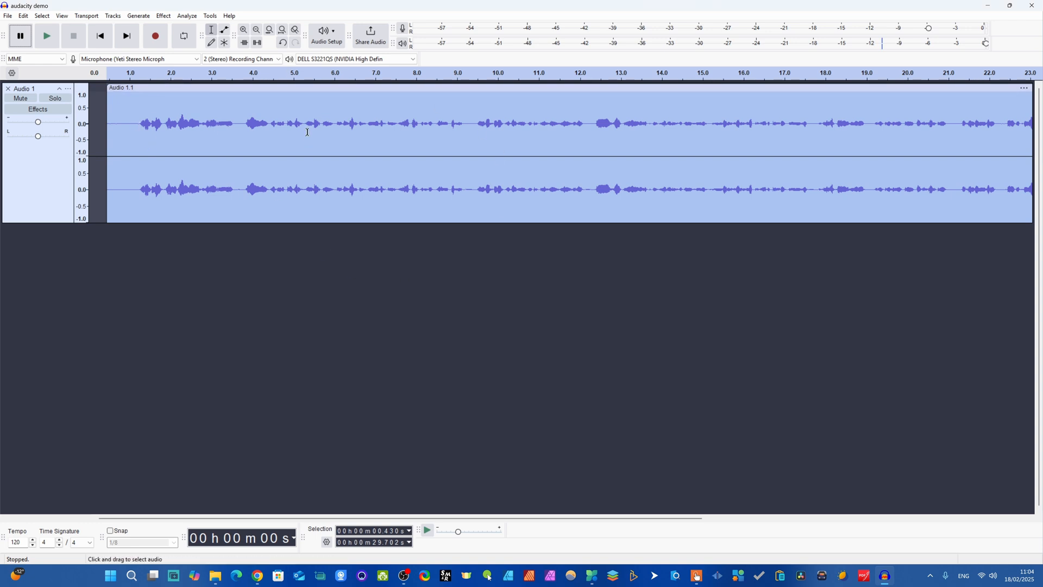
# - Play back the noise-reduced clip, replay it from the start, and stop playback
pyautogui.click(48, 39)
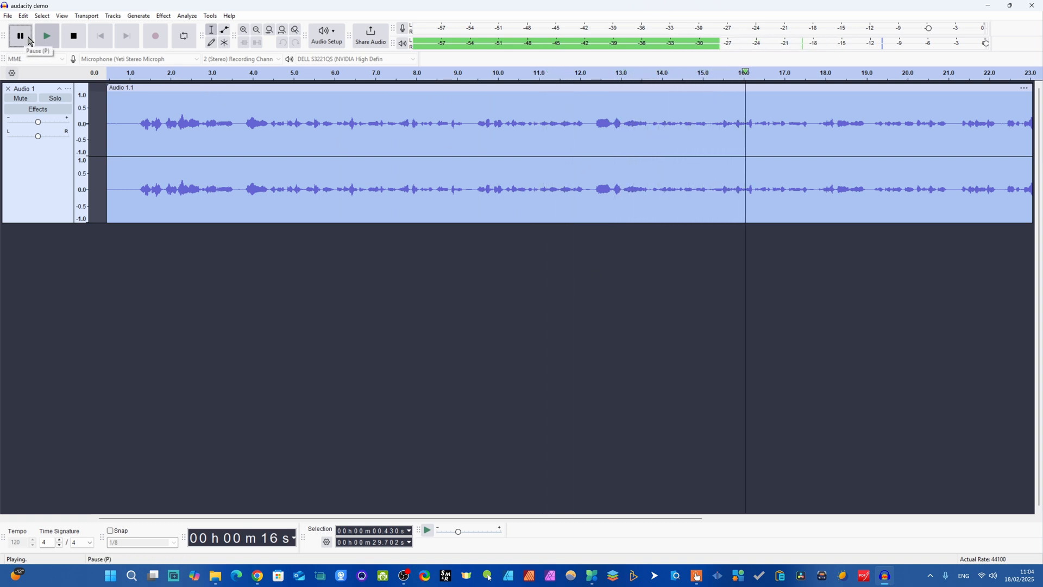
pyautogui.click(47, 37)
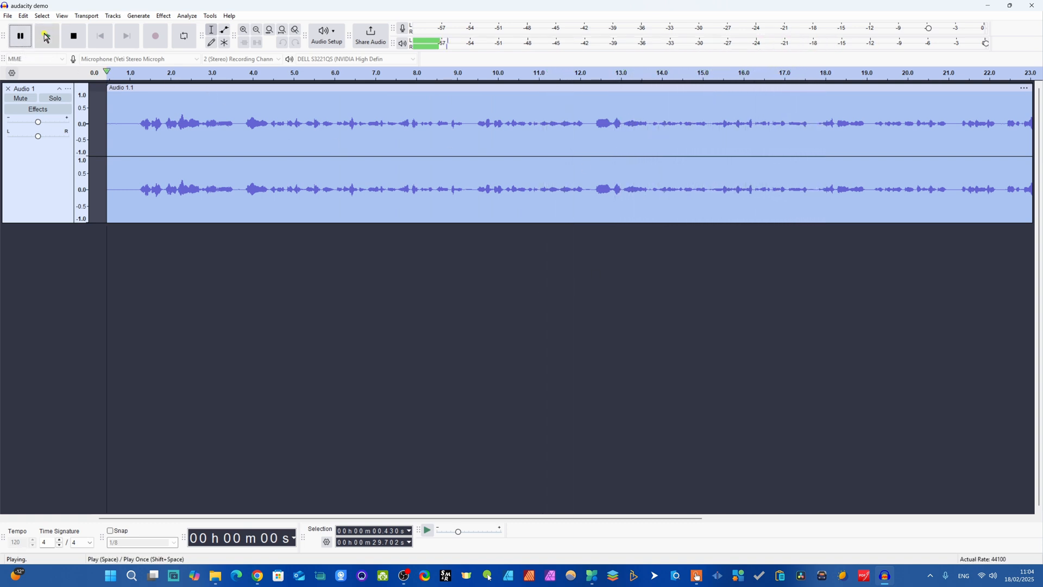
pyautogui.click(81, 37)
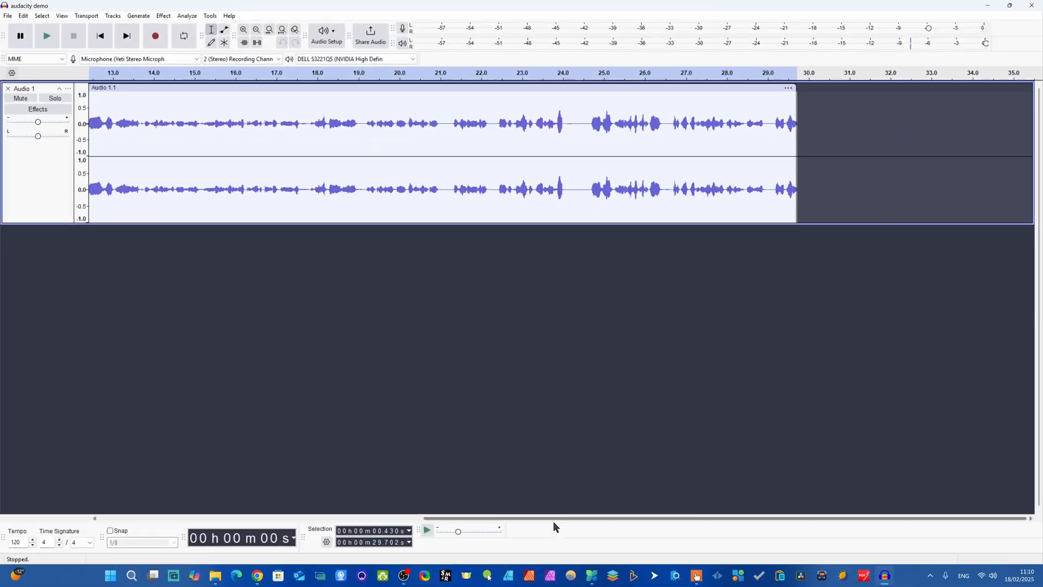
# - Start an audio export of the project to the computer and bring up the file name for editing
pyautogui.moveTo(558, 521); pyautogui.dragTo(307, 520)
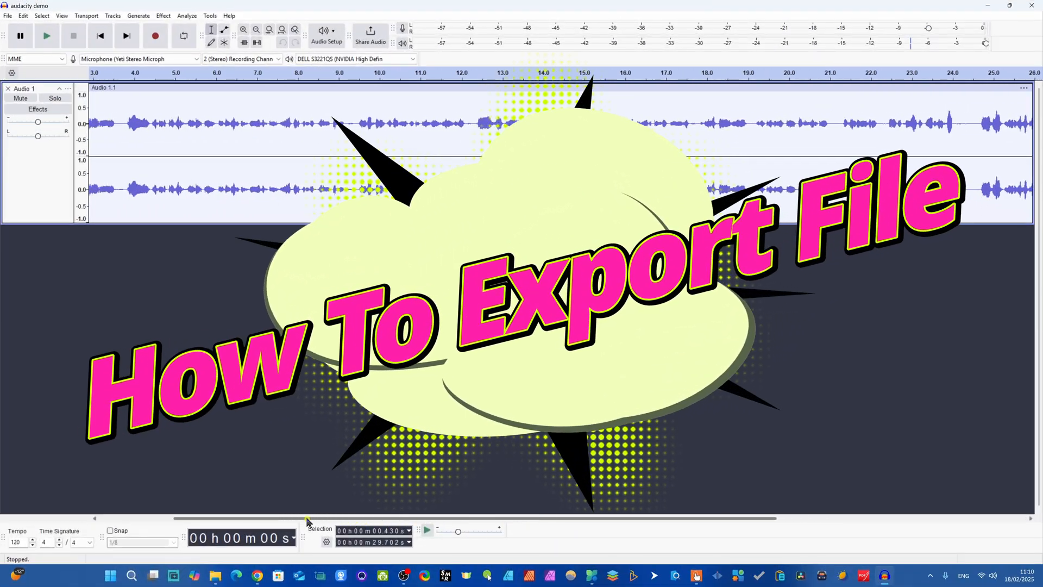
pyautogui.click(8, 15)
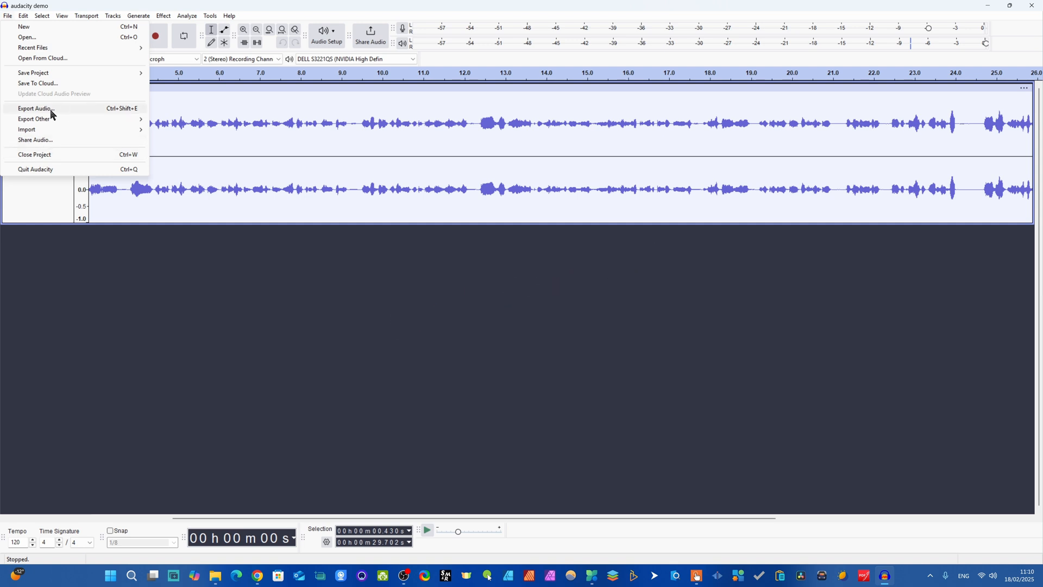
pyautogui.click(49, 110)
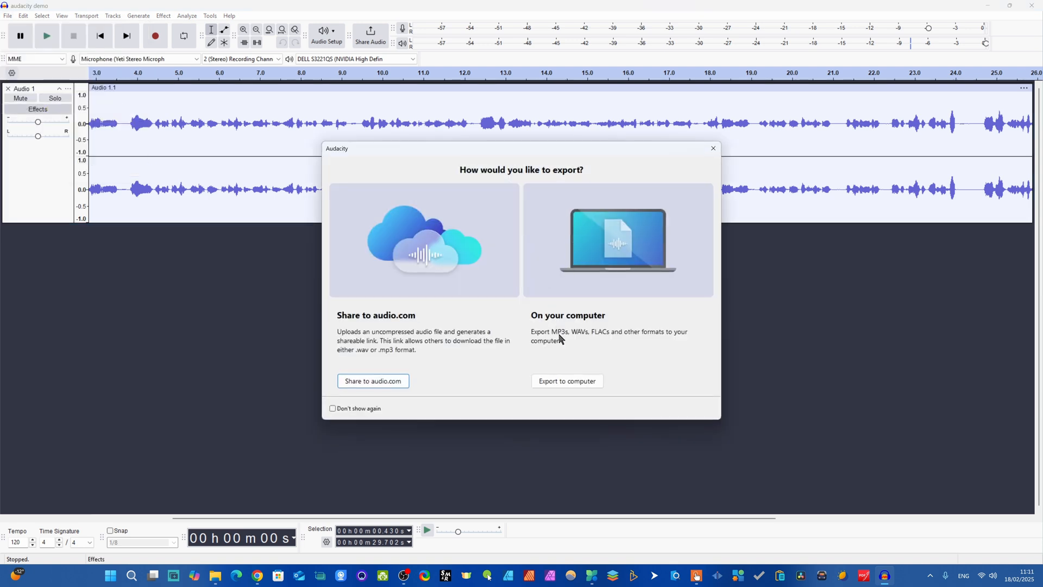
pyautogui.click(567, 381)
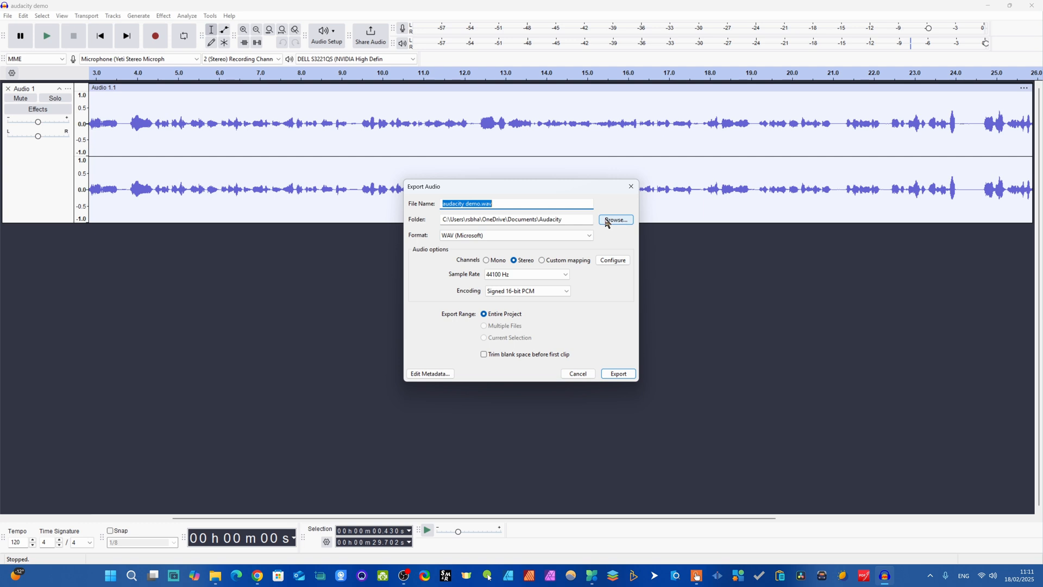
pyautogui.click(468, 203)
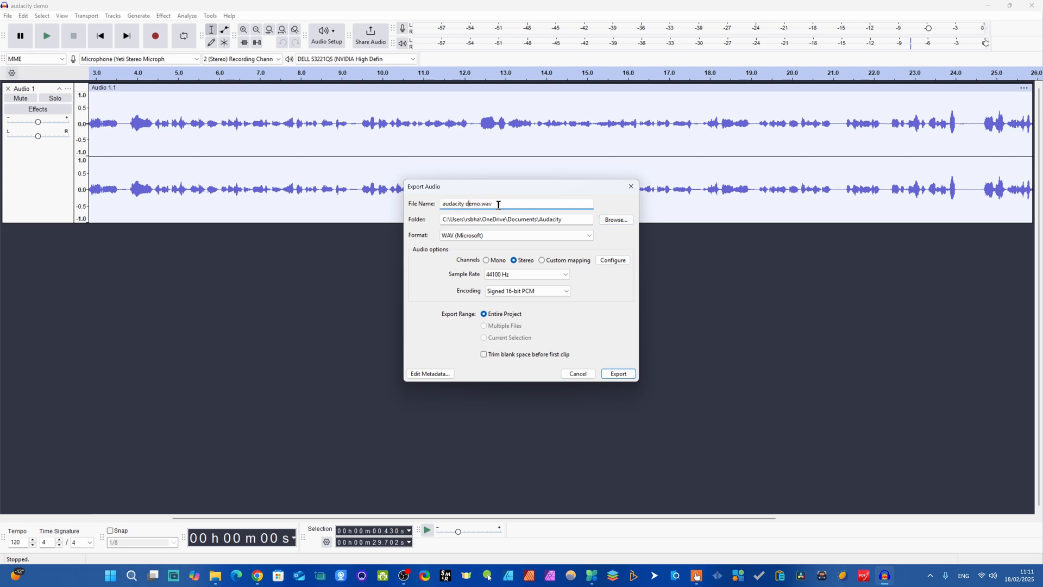
# - Browse to the Meld record folder on the Desktop as the export location
pyautogui.click(617, 220)
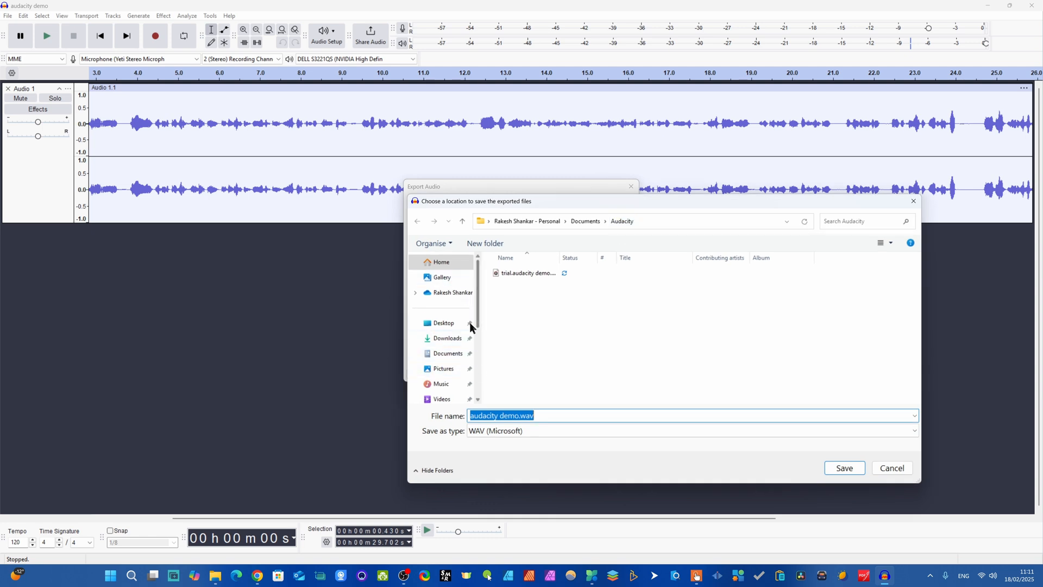
pyautogui.click(443, 324)
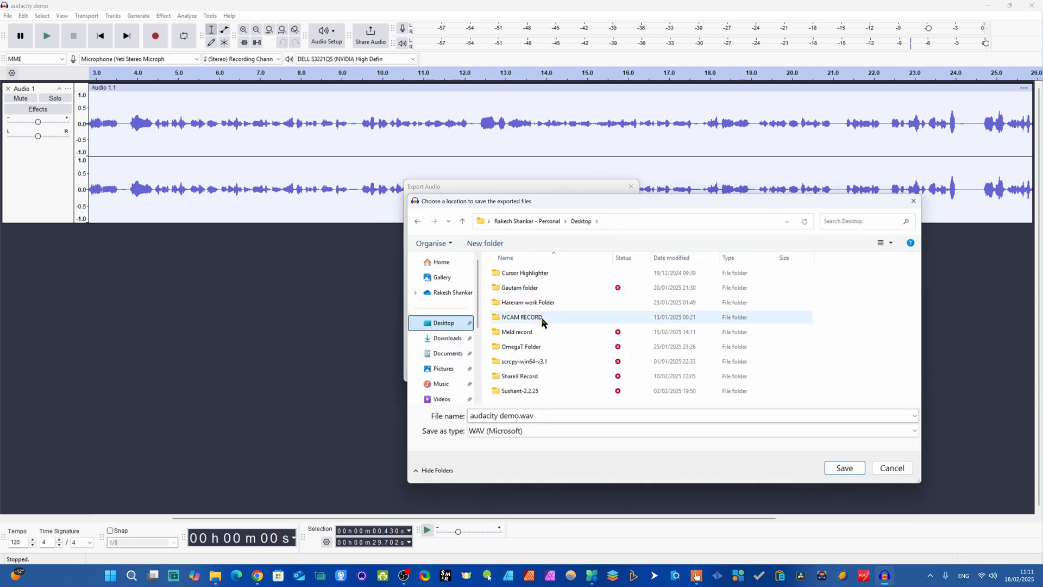
pyautogui.click(529, 334)
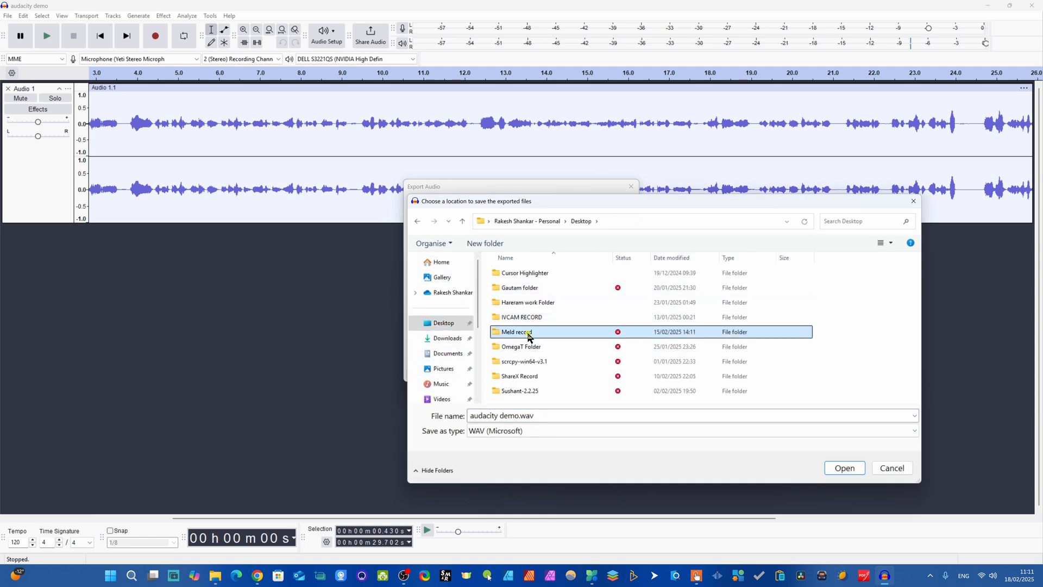
pyautogui.click(846, 469)
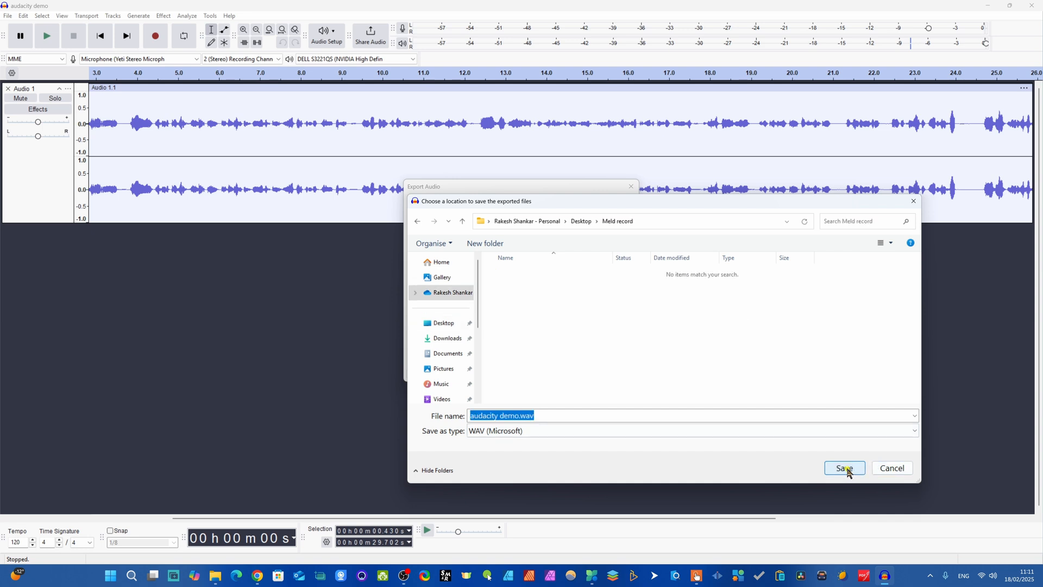
# - Name the file "trial 111 audacity demo.wav" and export the entire project as a stereo WAV
pyautogui.click(473, 416)
pyautogui.write('trial 111')
pyautogui.press('Tab')
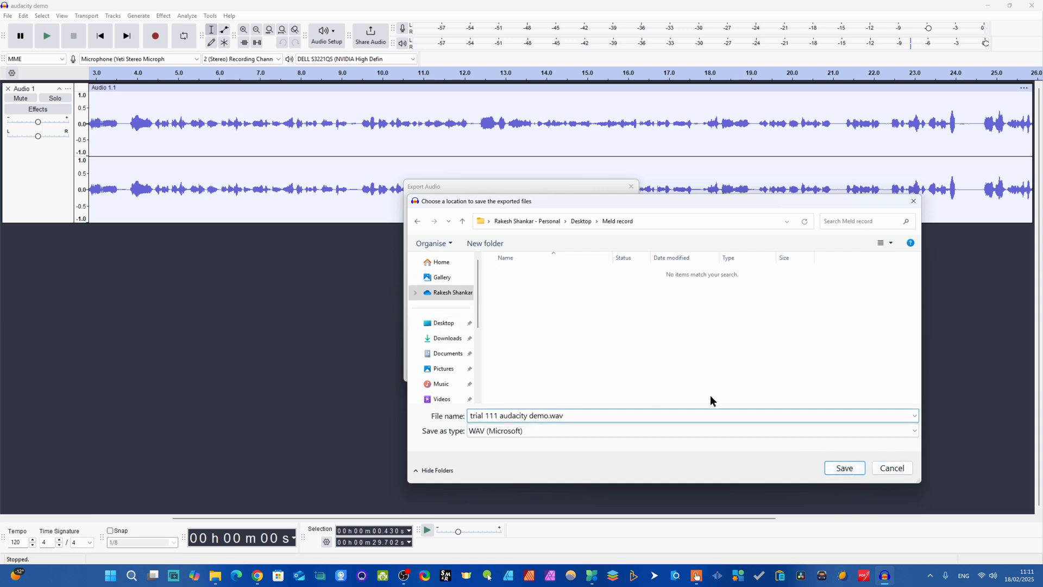
pyautogui.click(844, 468)
pyautogui.click(619, 375)
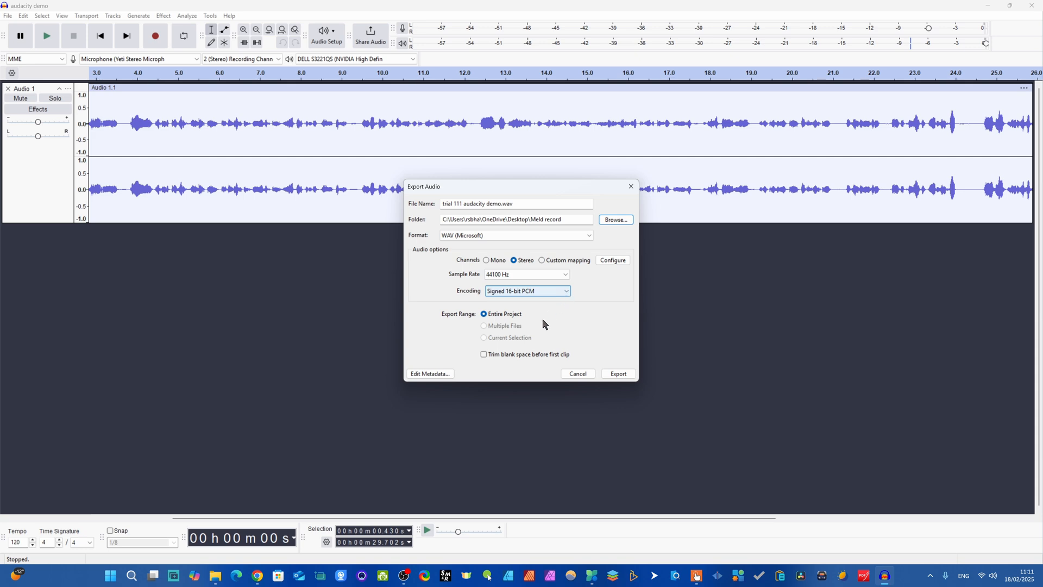
pyautogui.click(623, 375)
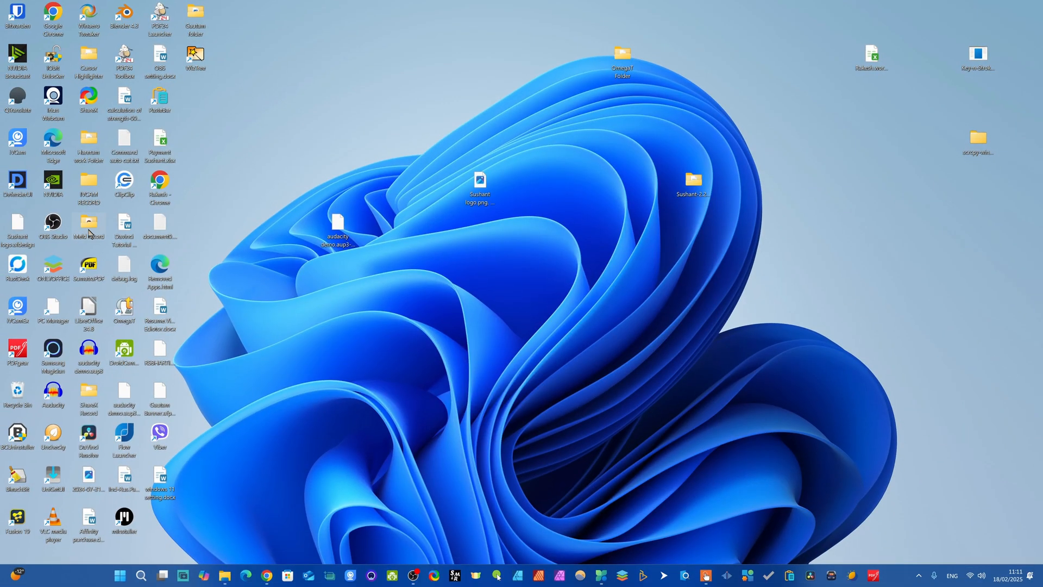
# - Open the Meld record folder on the desktop and play the exported audio file
pyautogui.doubleClick(89, 226)
pyautogui.doubleClick(211, 164)
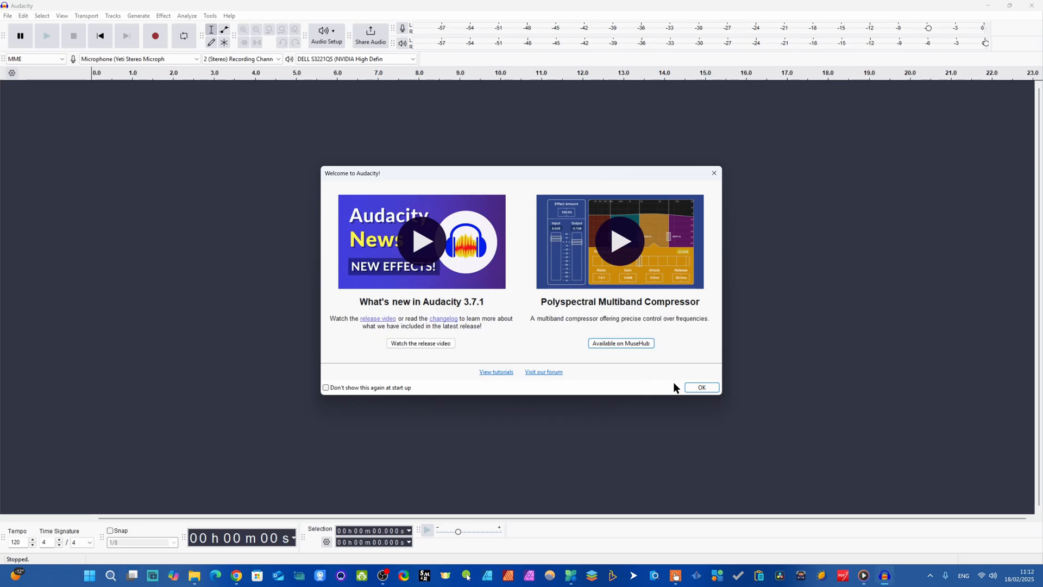
# - Dismiss the welcome message in the newly started Audacity window
pyautogui.click(701, 388)
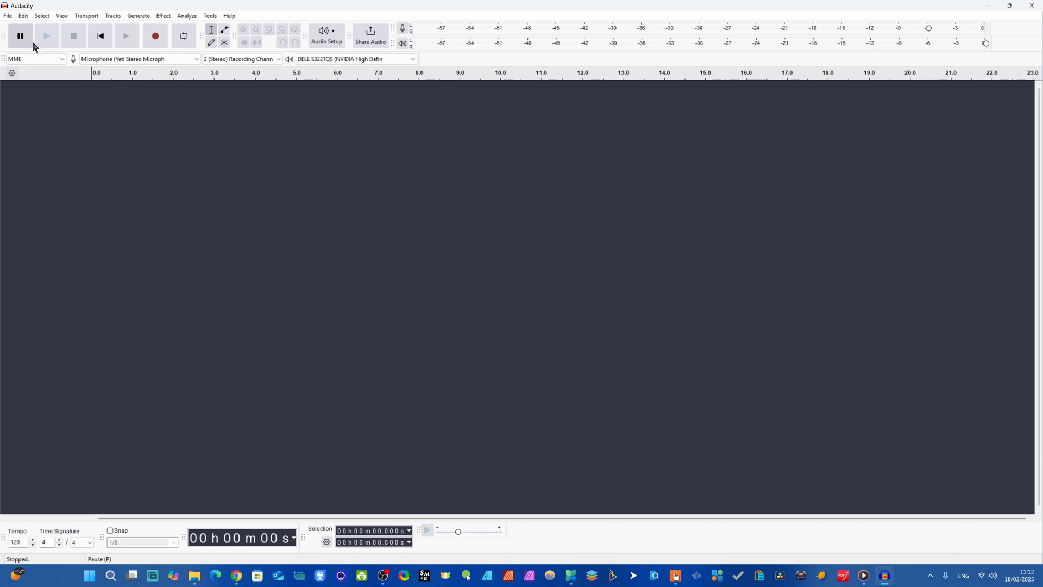